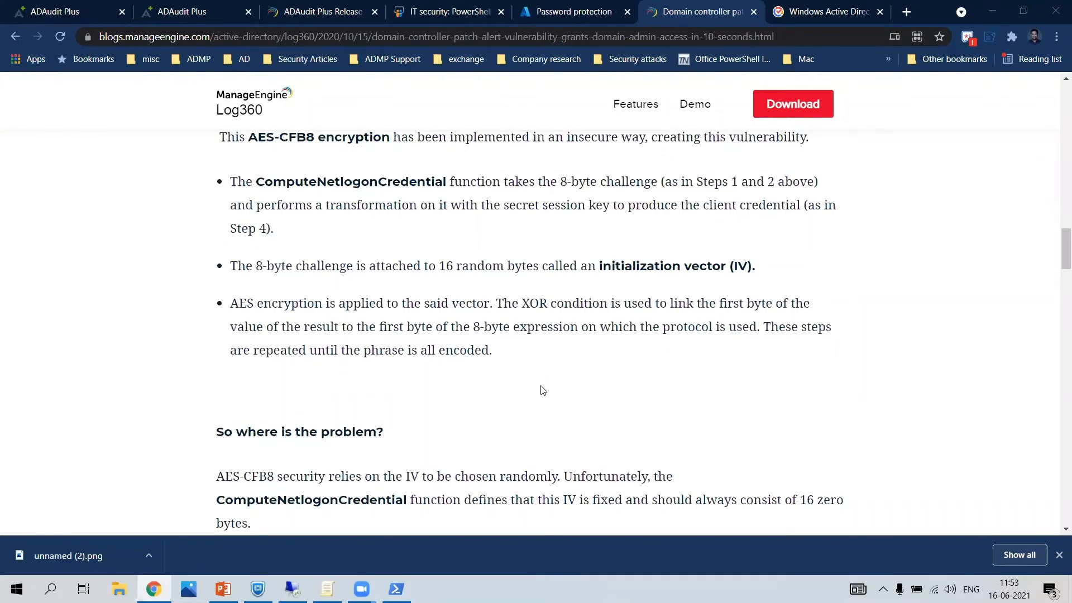
Switch to PowerPoint and present the vulnerable netlogon channel slide and the following GPO option slide, ending the show on the latter
key("alt+Tab")
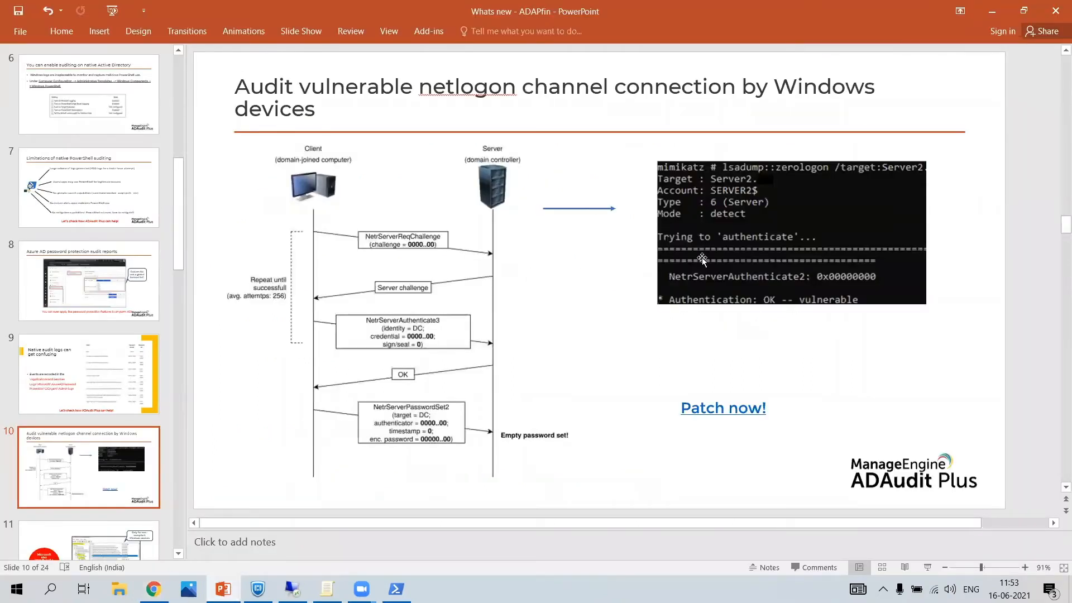
left_click(712, 409)
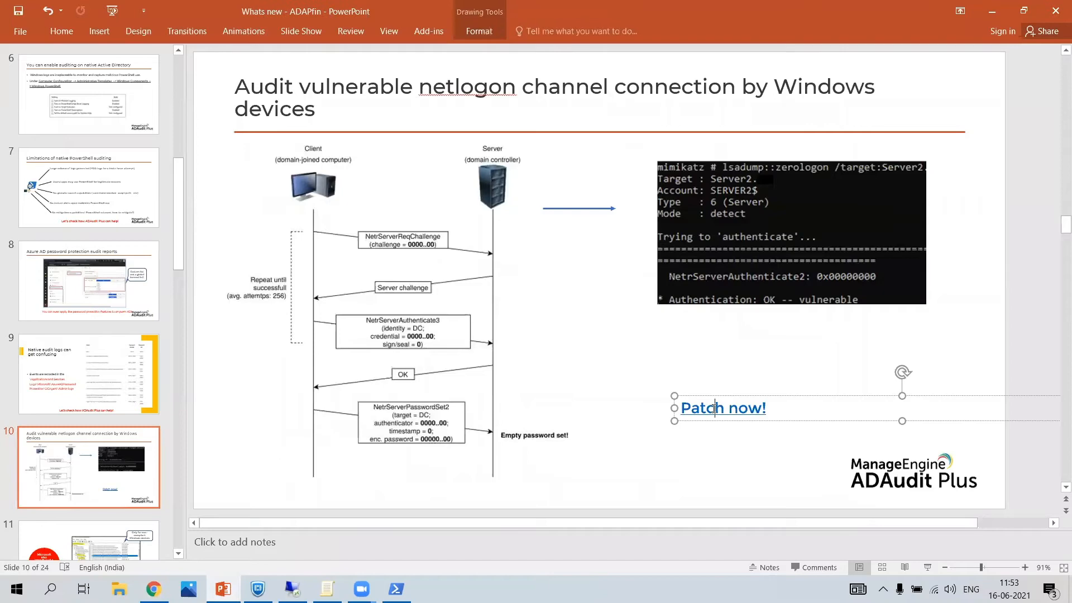
left_click(927, 567)
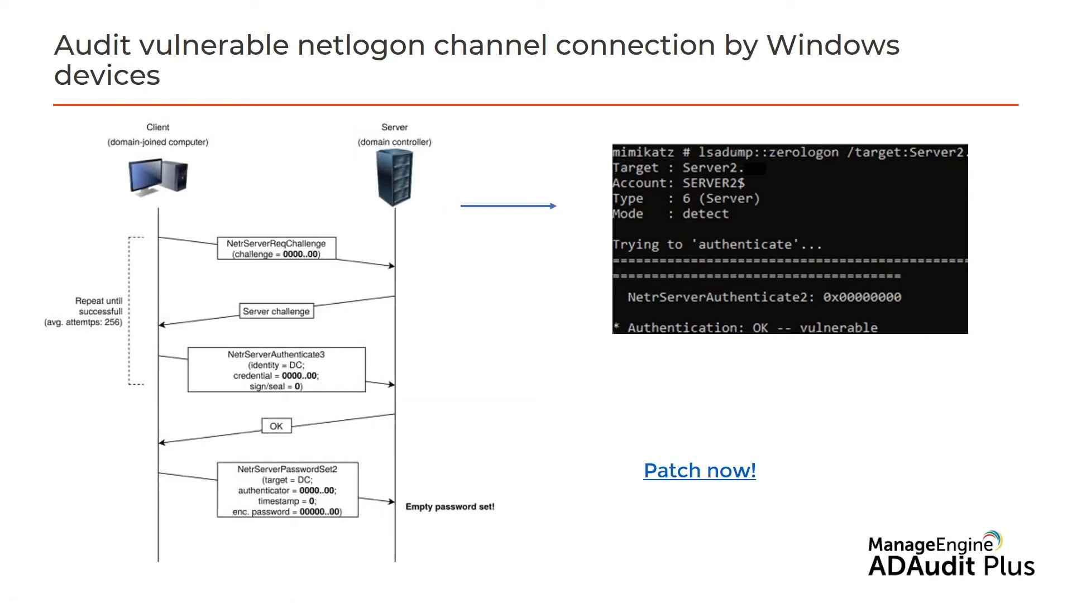
key("Right")
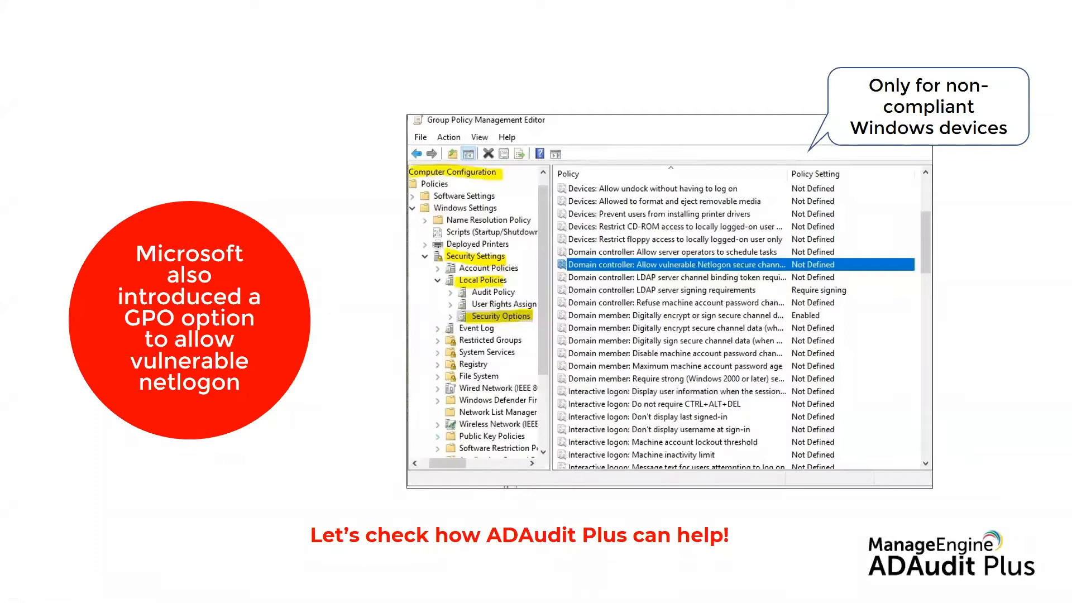
left_click(520, 340)
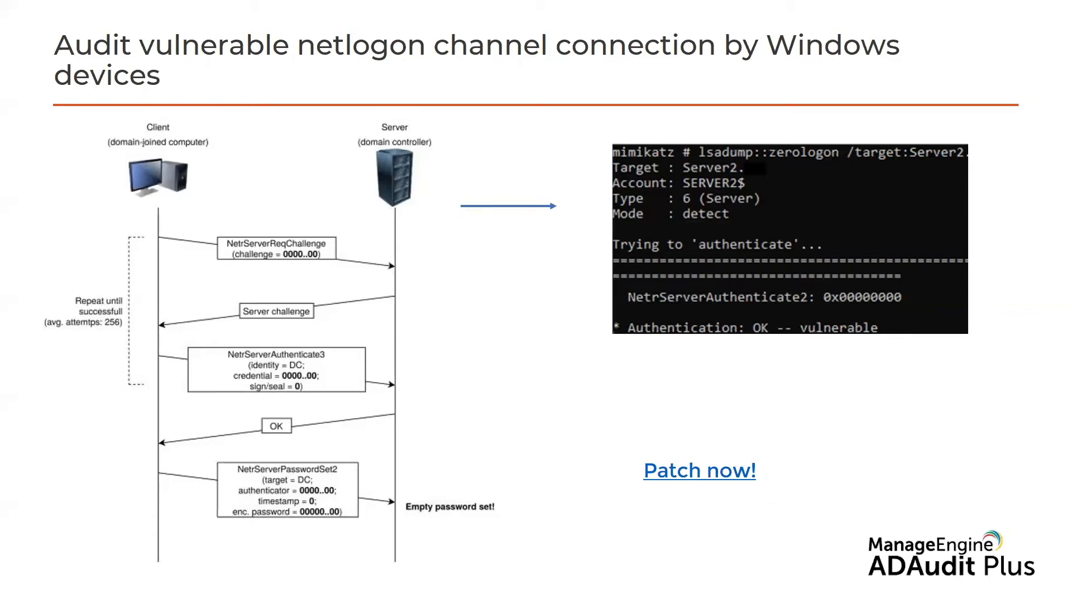
key("Right")
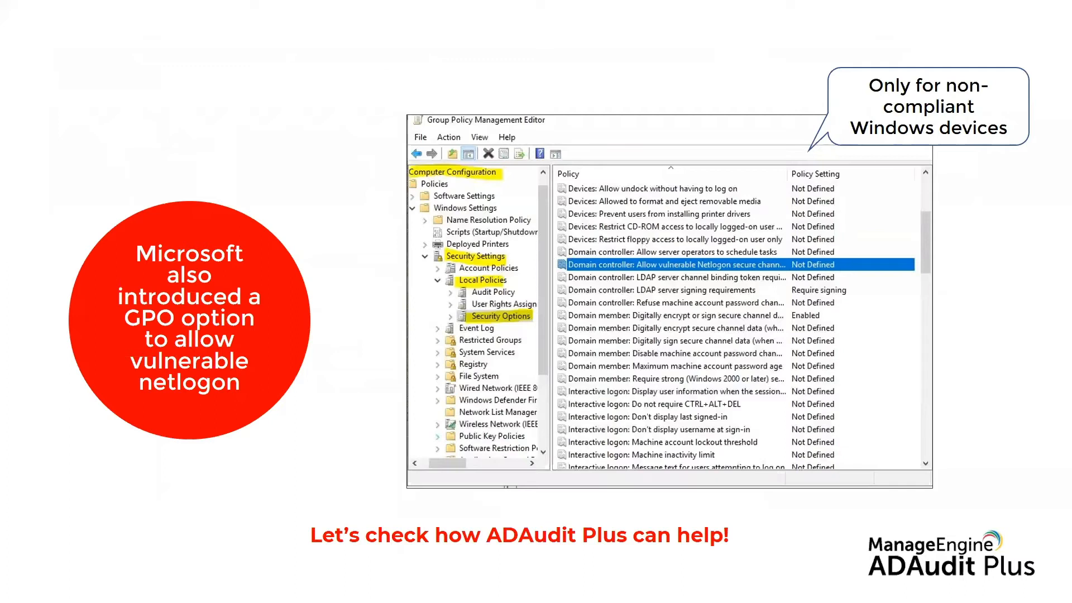
key("Left")
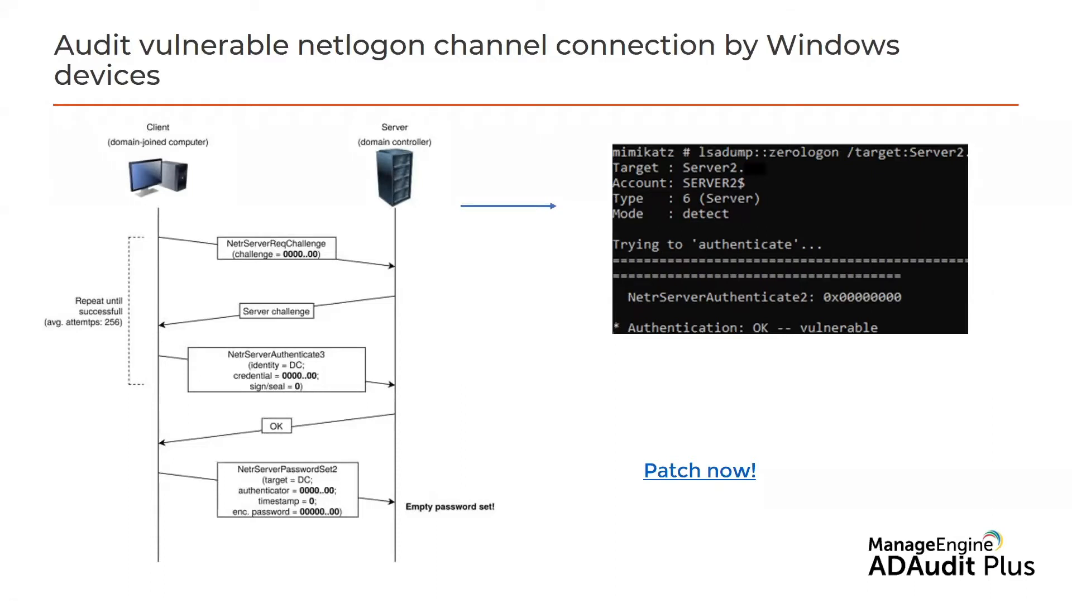
key("Right")
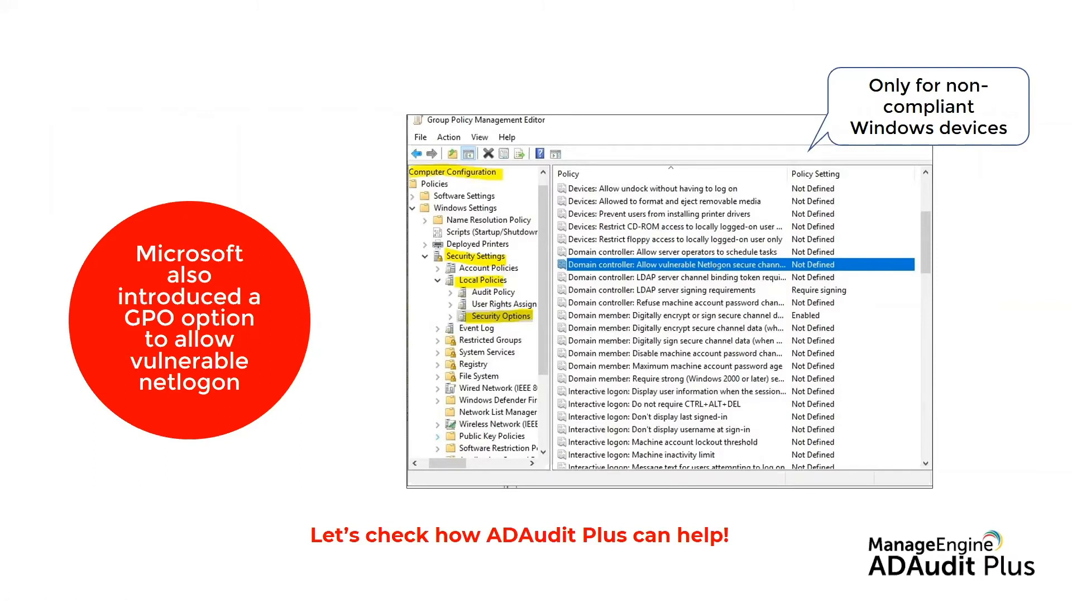
key("Escape")
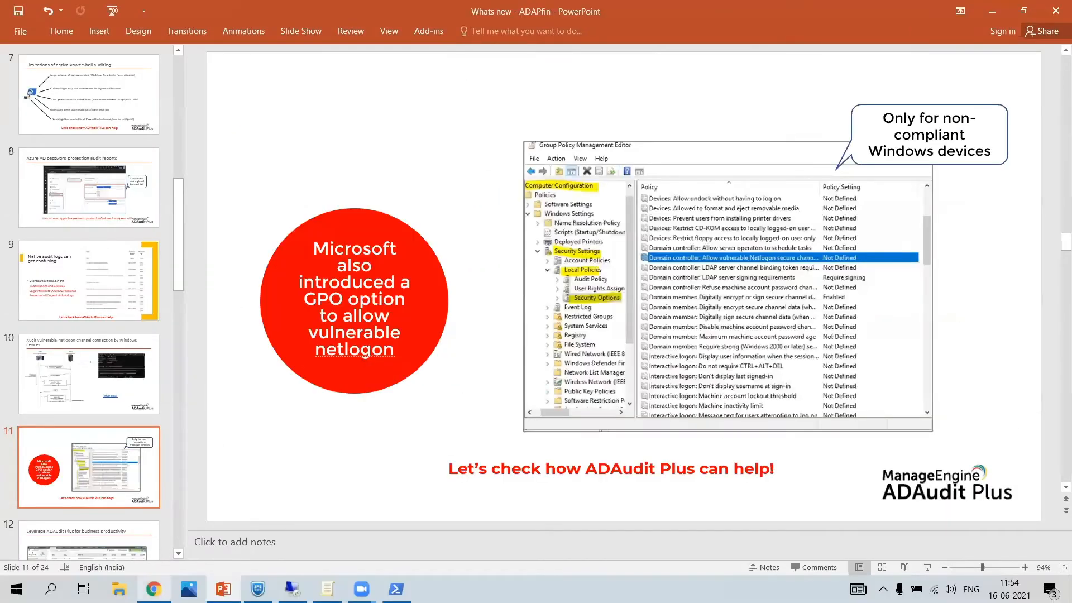
Switch to ADAudit Plus in Chrome and open the server audit report on denied vulnerable Netlogon connections from a machine account
key("alt+Tab")
left_click(159, 4)
left_click(88, 5)
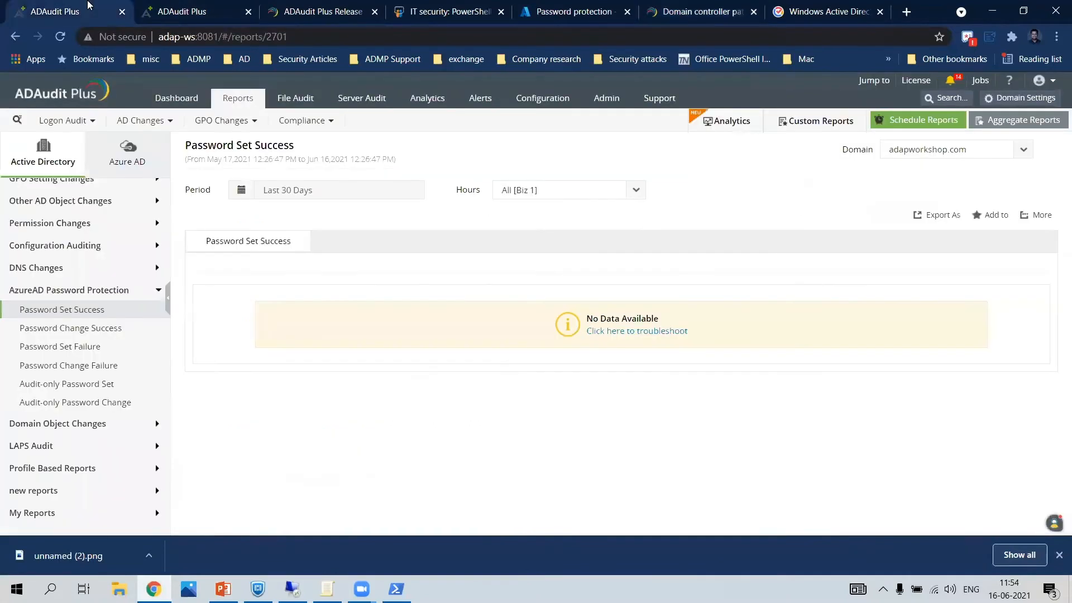
left_click(355, 99)
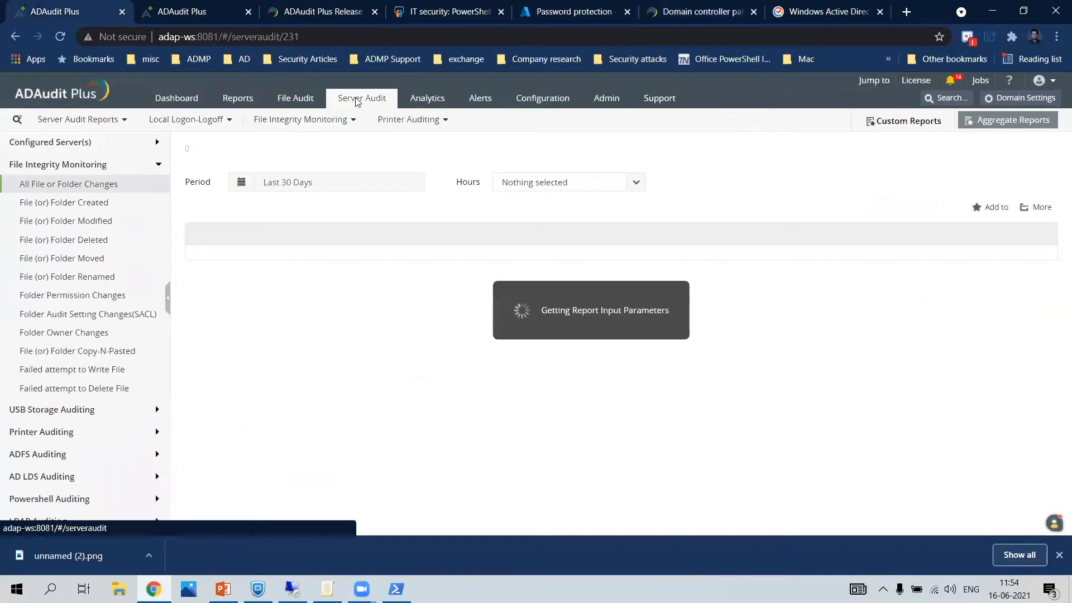
scroll(22, 274, "down", 4)
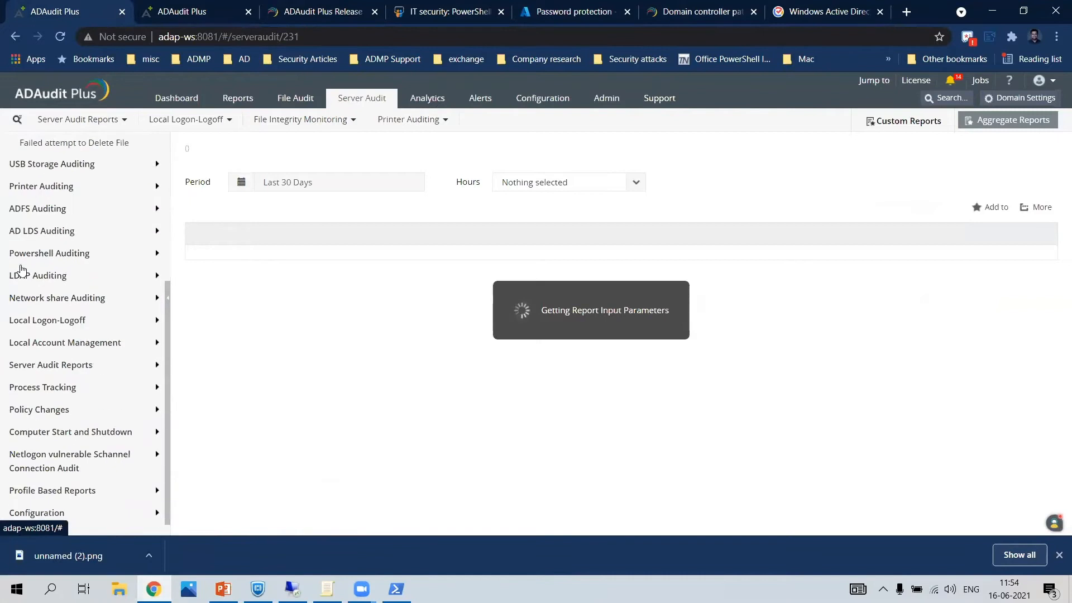
left_click(56, 463)
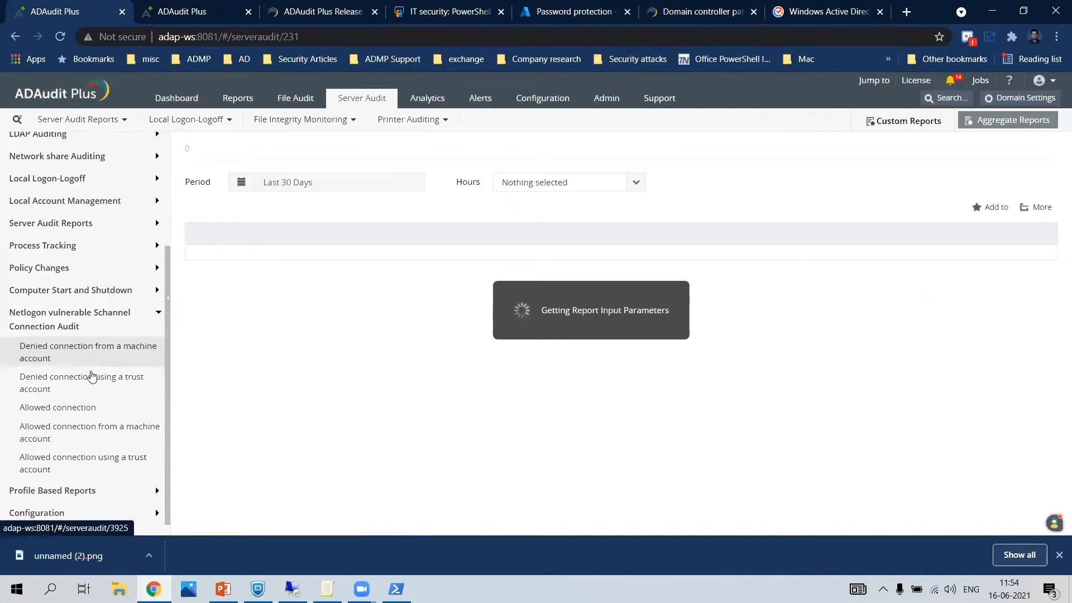
left_click(87, 354)
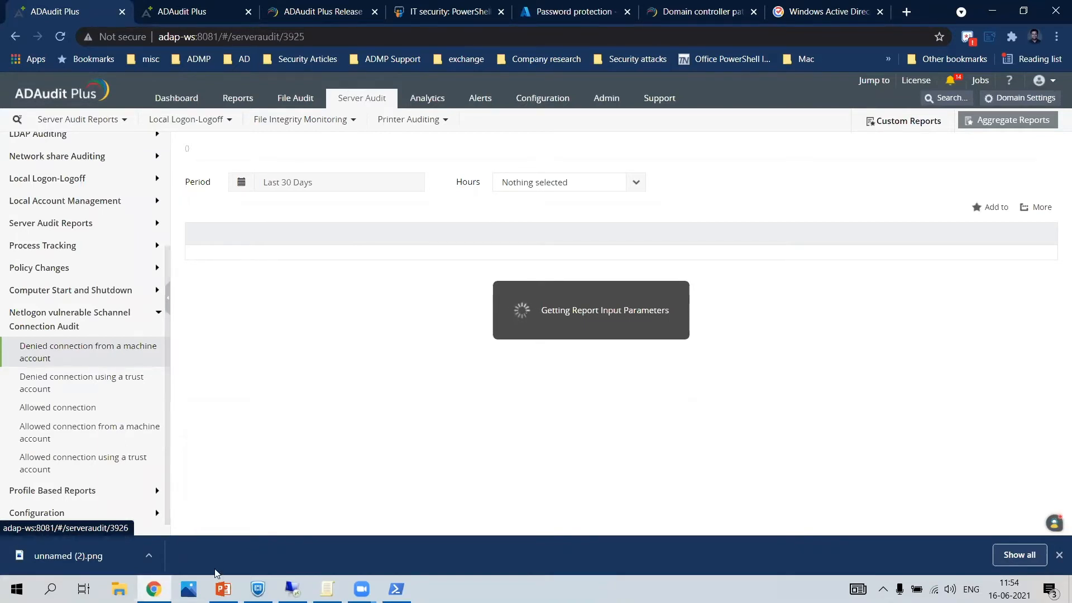
Revisit the vulnerable netlogon channel slide in PowerPoint, and return to ADAudit Plus to open the Allowed connection report
left_click(223, 589)
scroll(764, 289, "up", 1)
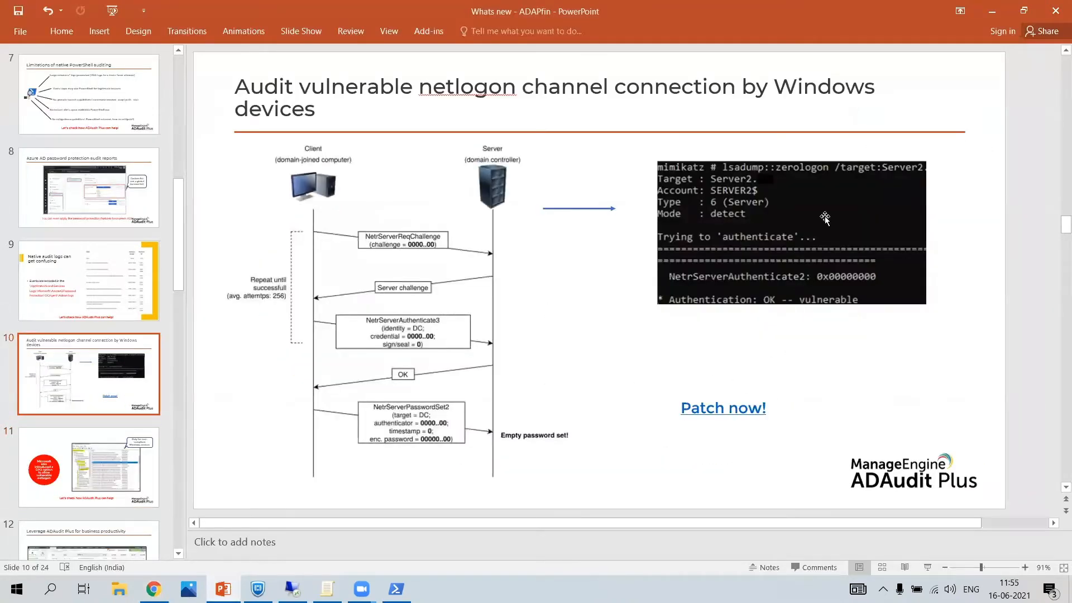
left_click(991, 10)
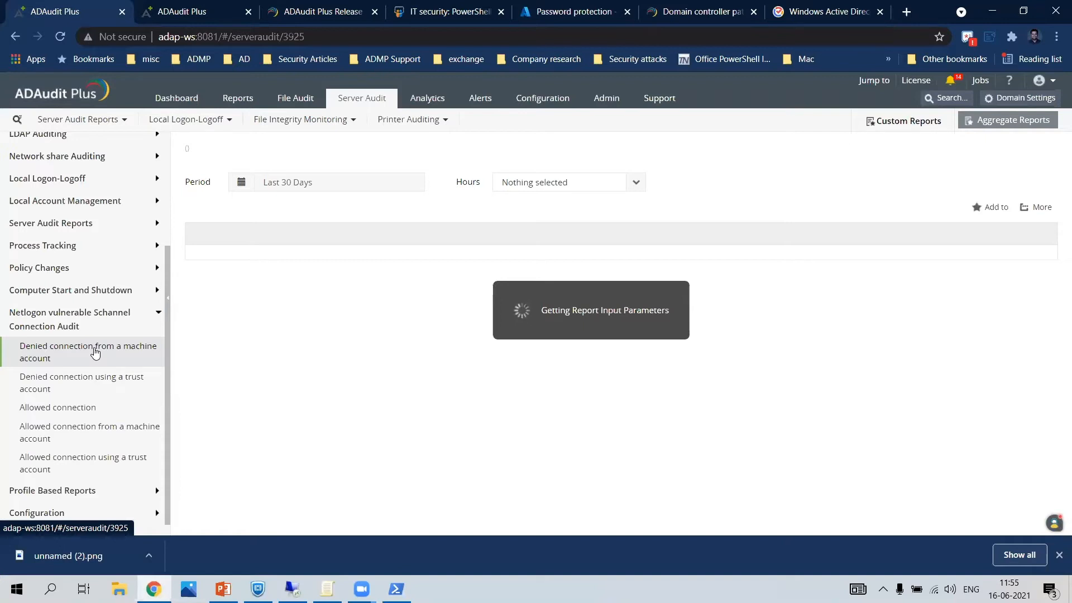
left_click(83, 408)
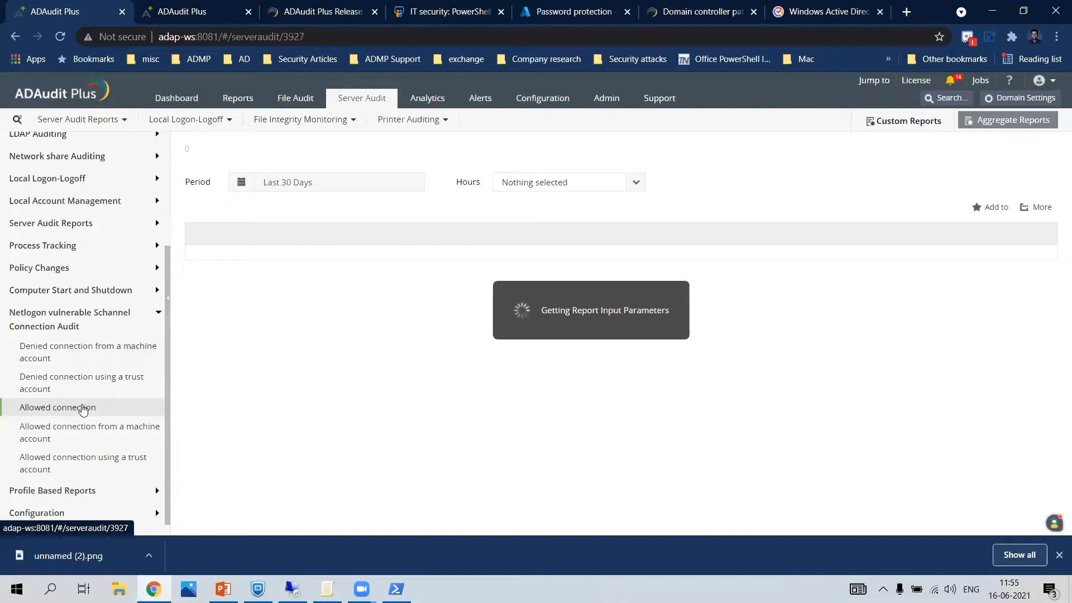
Switch to PowerPoint and show slide 11 on the GPO option that allows vulnerable netlogon connections
left_click(223, 589)
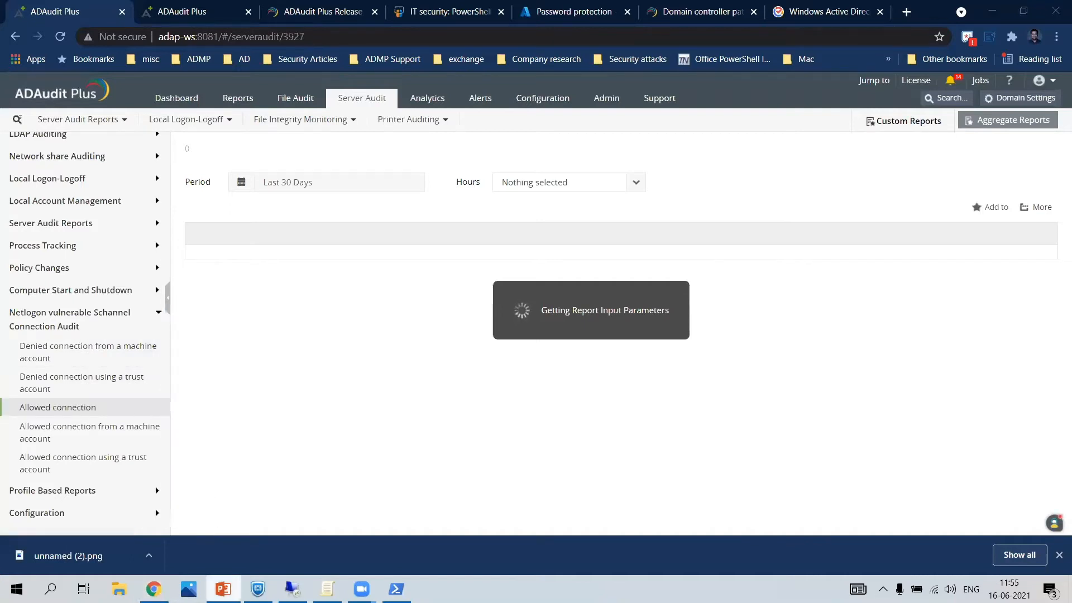
left_click(98, 465)
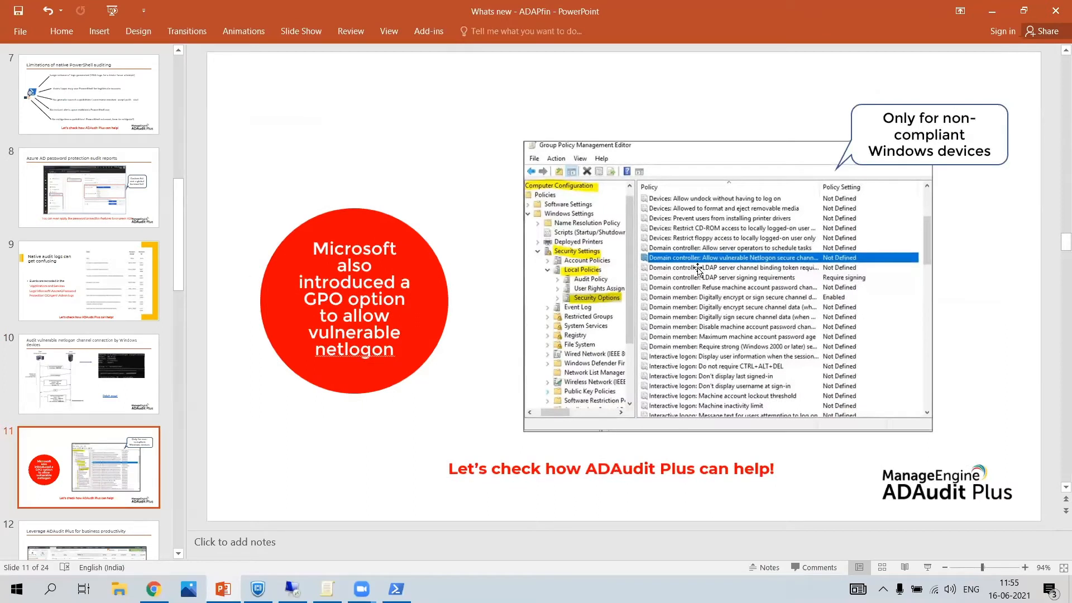
left_click(992, 10)
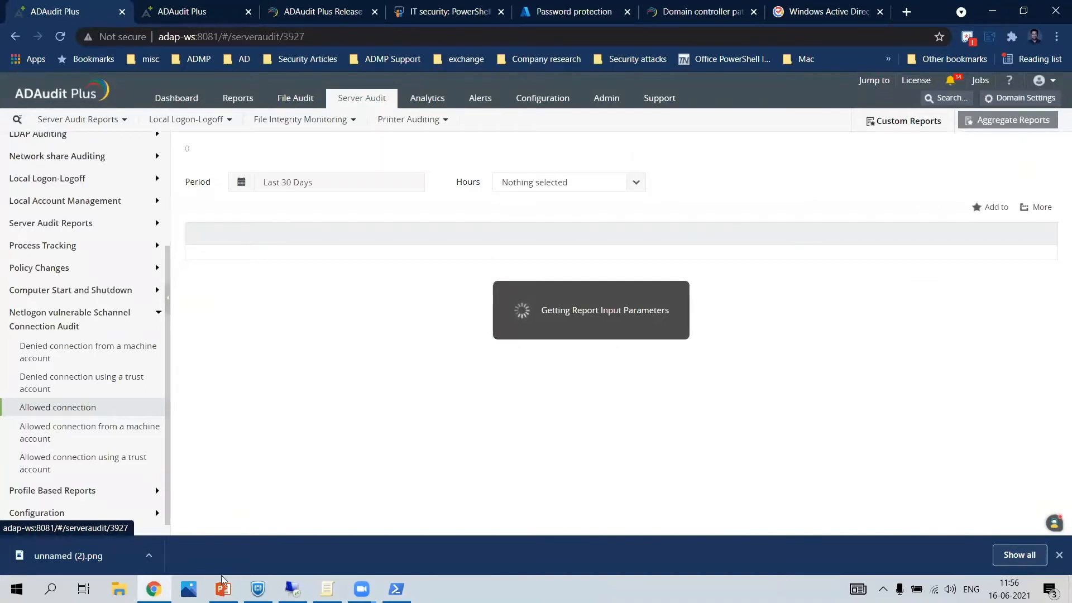
key("alt+Tab")
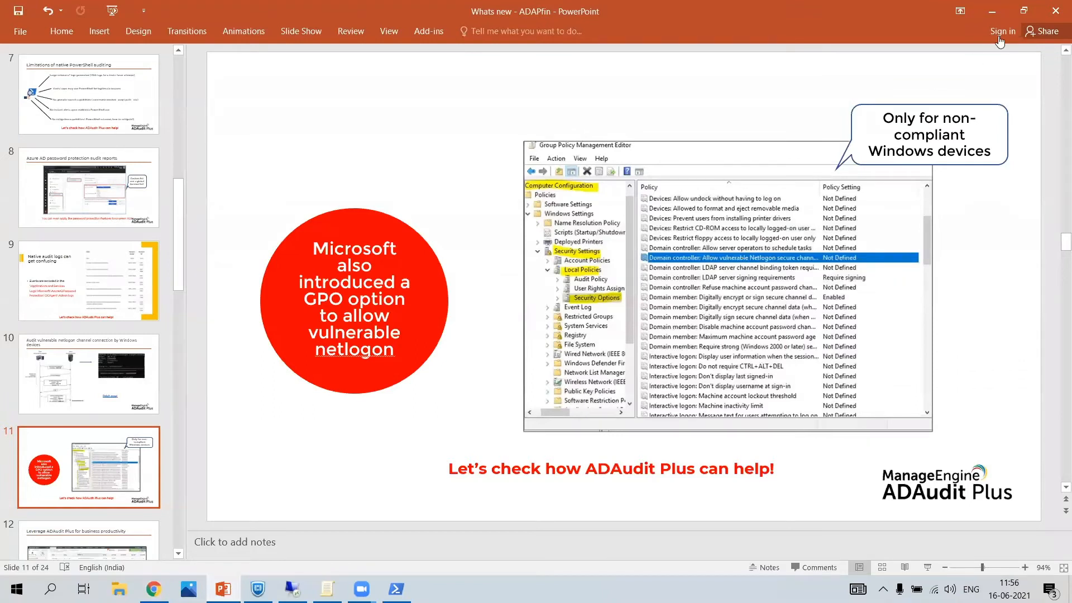
Return to ADAudit Plus and view the Denied connection from a machine account report, followed by the Allowed connection report
key("alt+Tab")
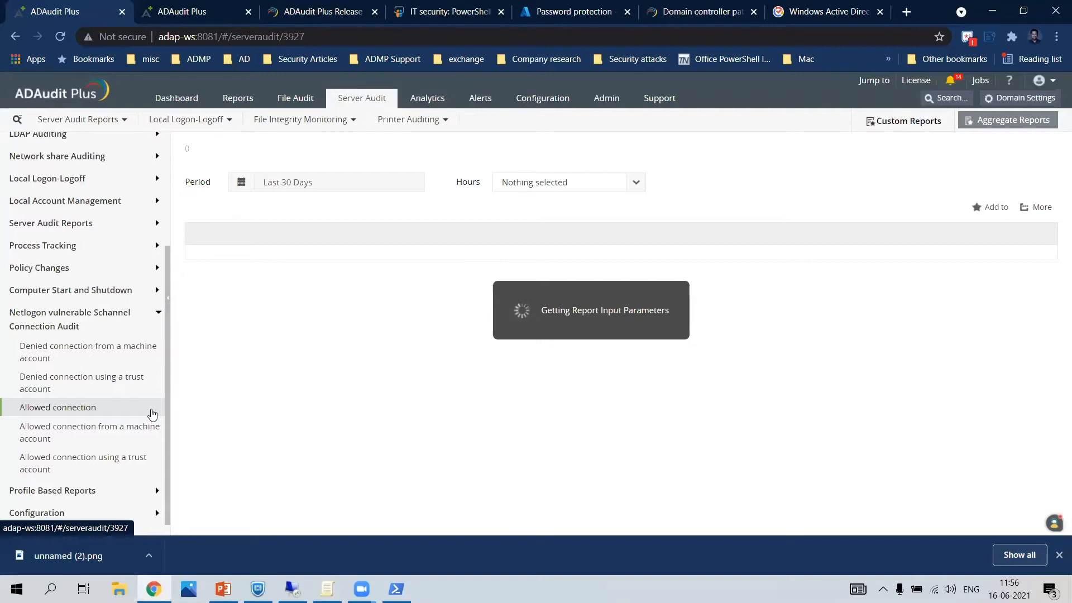
left_click(125, 350)
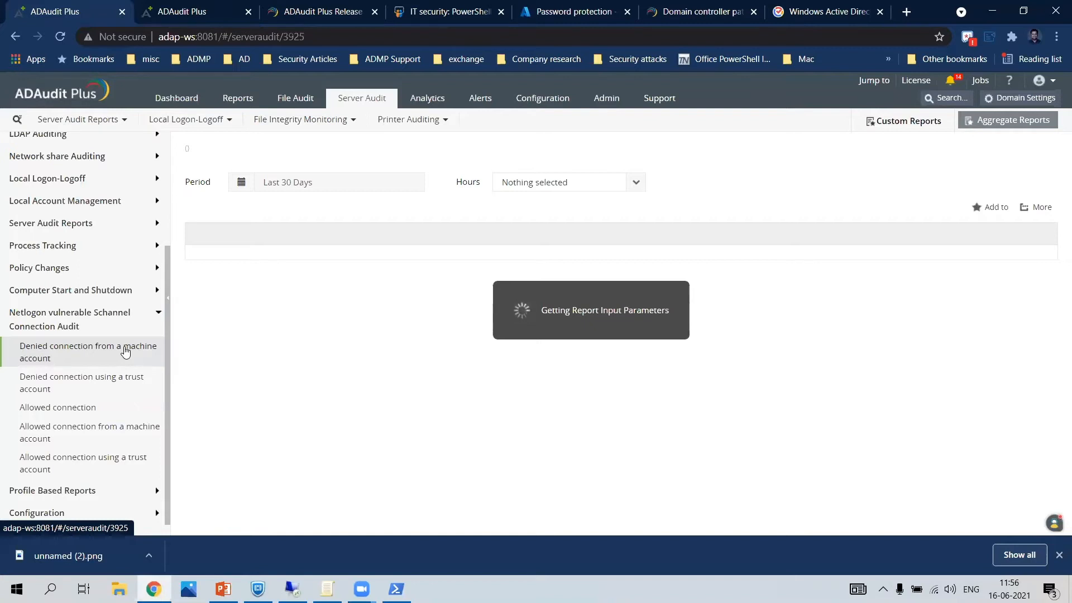
left_click(124, 411)
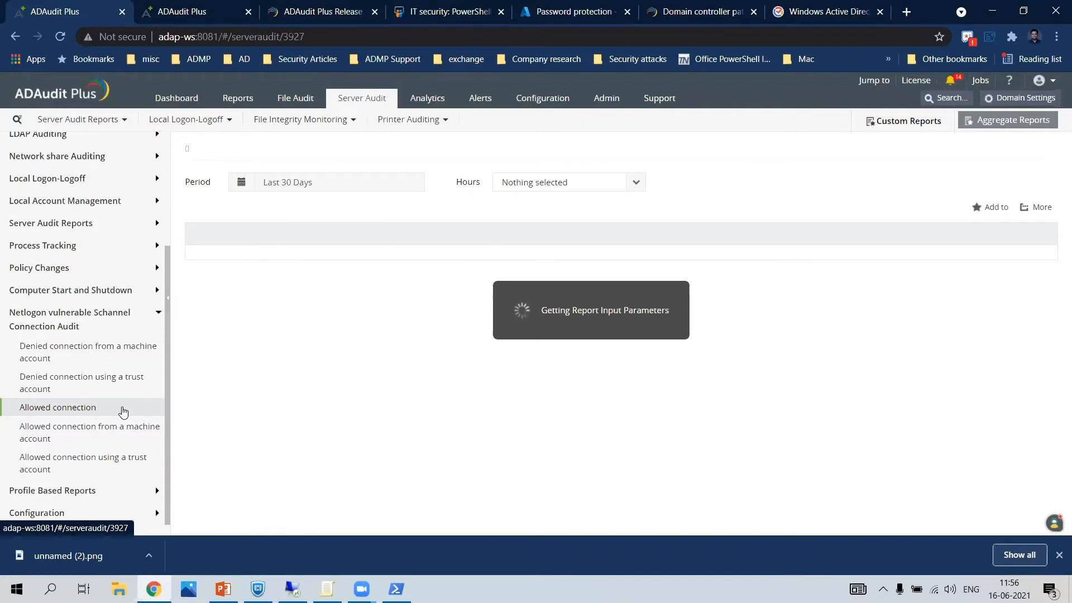
Switch to PowerPoint and present from the GPO option slide, advancing to "Leverage ADAudit Plus for business productivity"
left_click(223, 584)
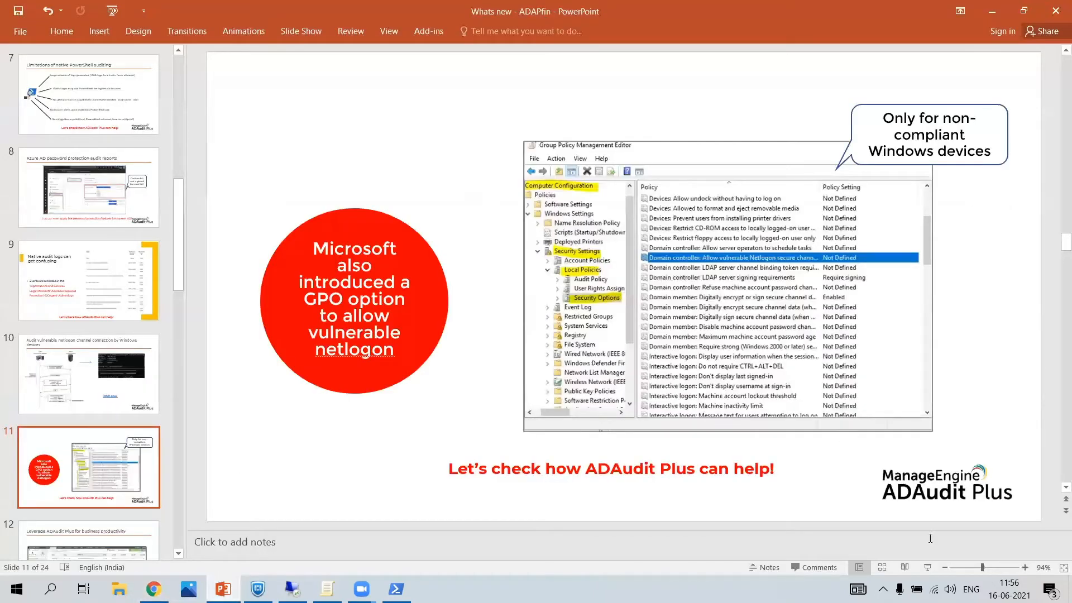
left_click(928, 568)
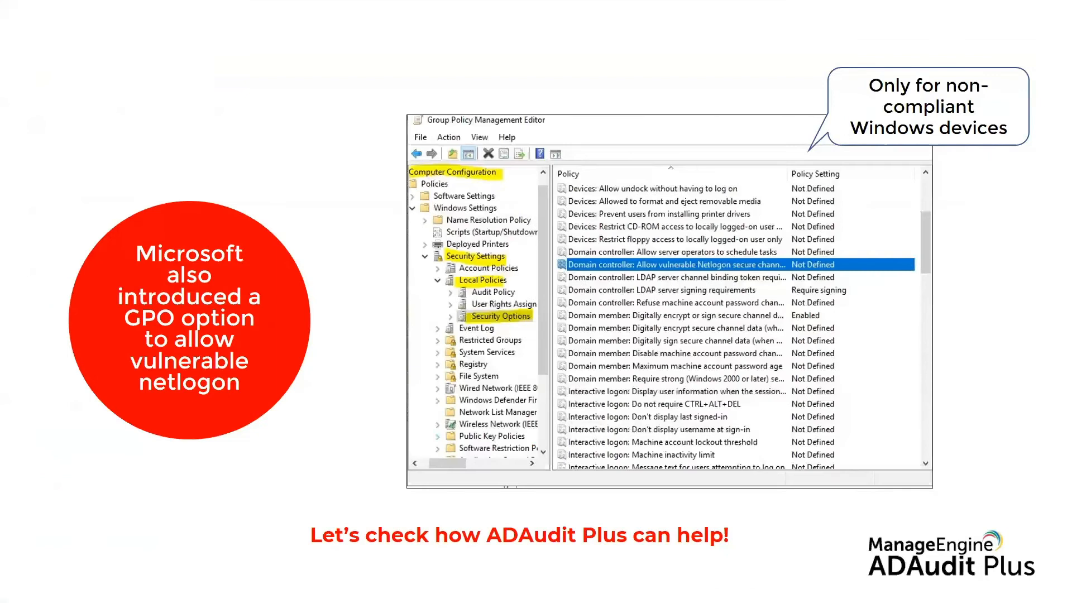
left_click(929, 568)
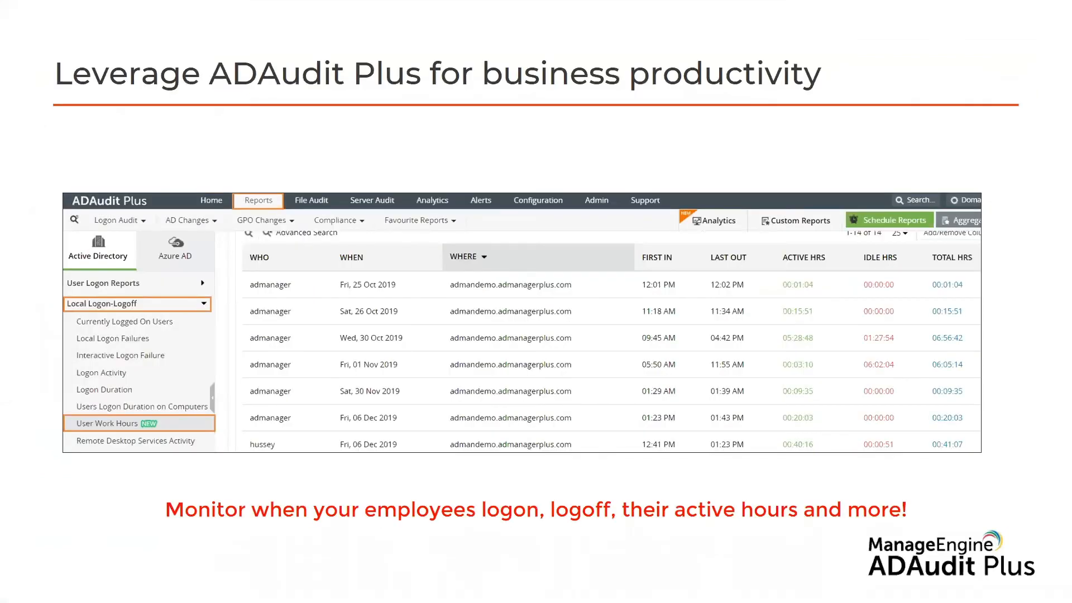
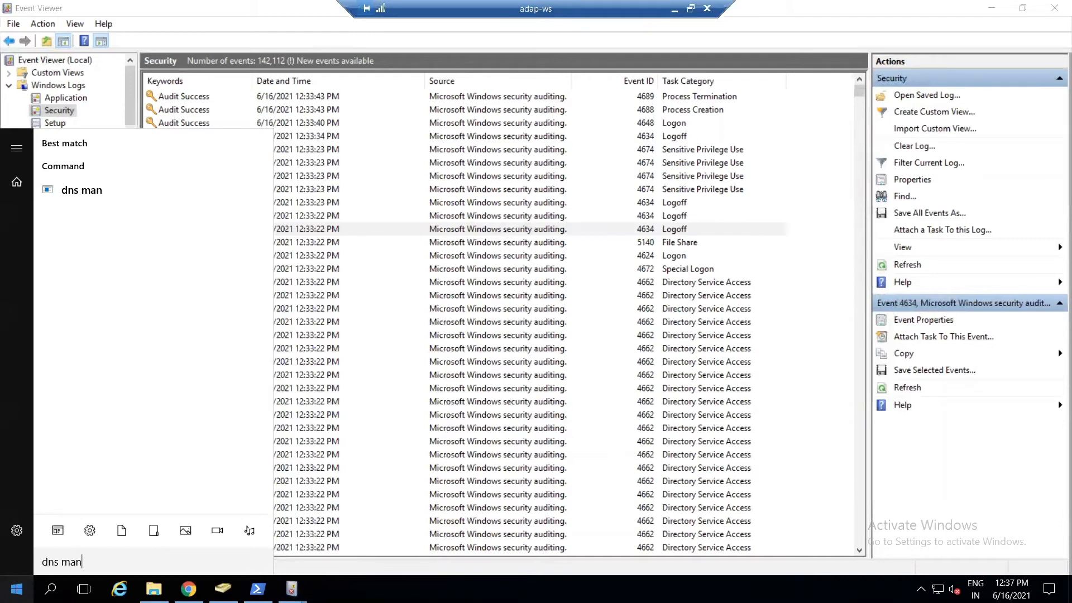
Replace the Windows search text on the adap-ws machine with "adm" and open Windows Administrative Tools
type("a")
key("BackSpace")
key("BackSpace")
key("BackSpace")
key("BackSpace")
key("BackSpace")
key("BackSpace")
key("BackSpace")
key("BackSpace")
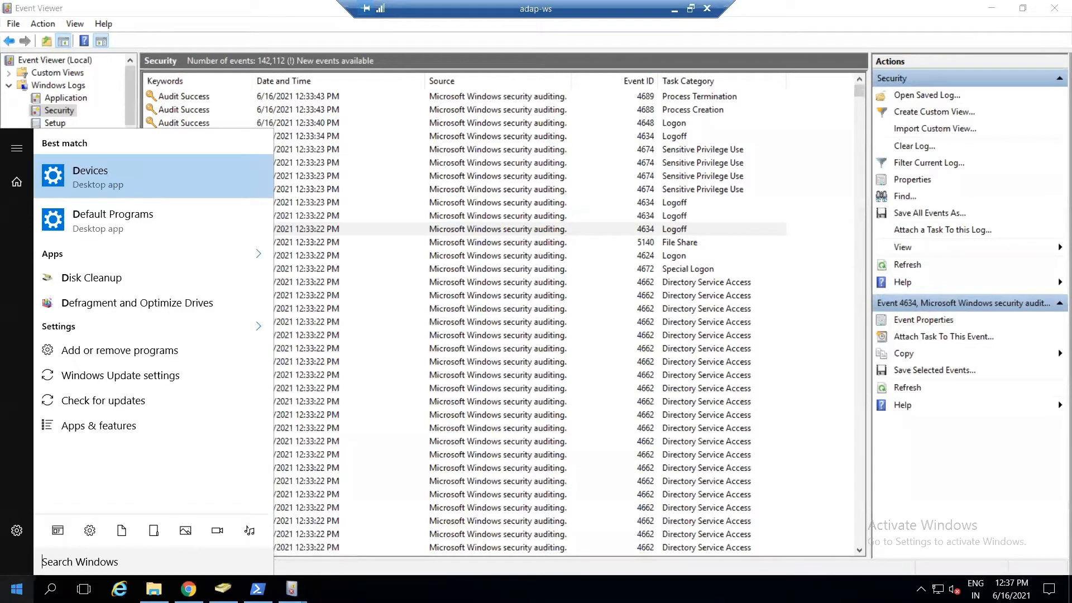
type("adm")
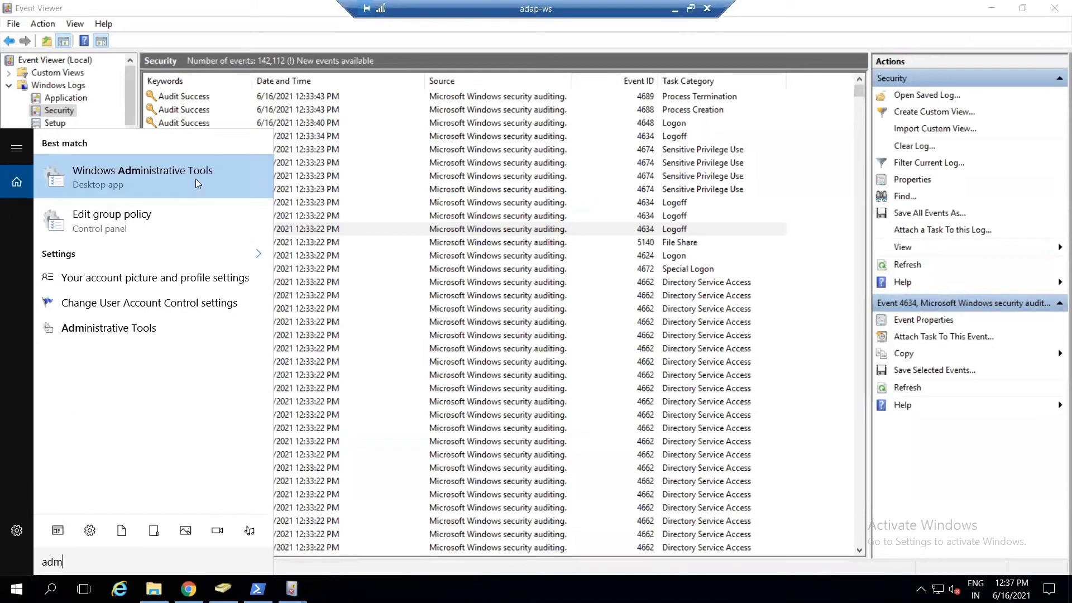
left_click(196, 183)
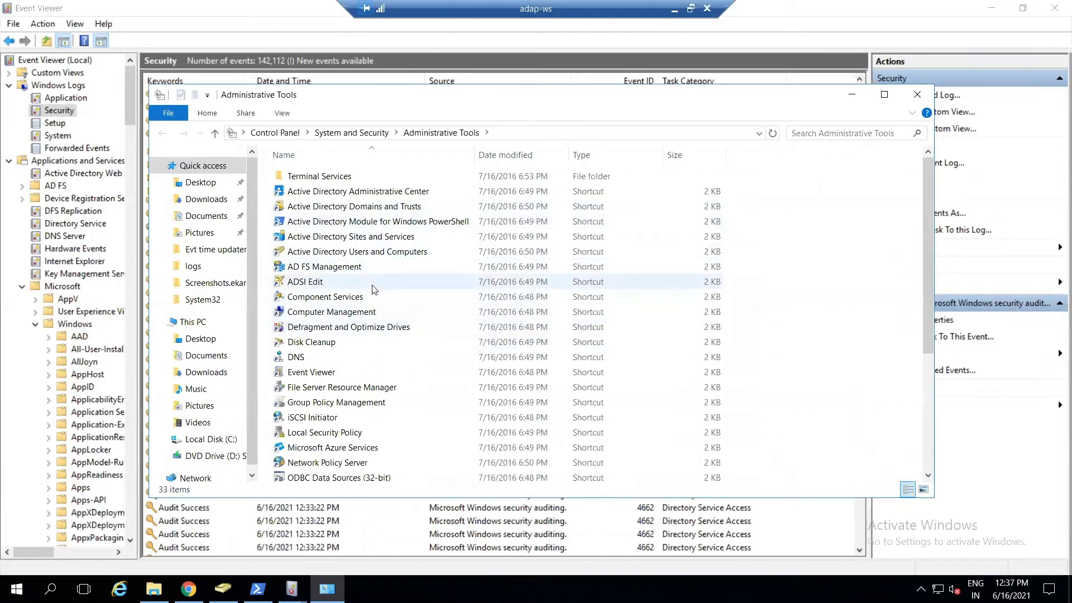
Open DNS from the Administrative Tools, move the DNS Manager window toward the screen centre, and expand Forward Lookup Zones
key("d")
key("d")
key("d")
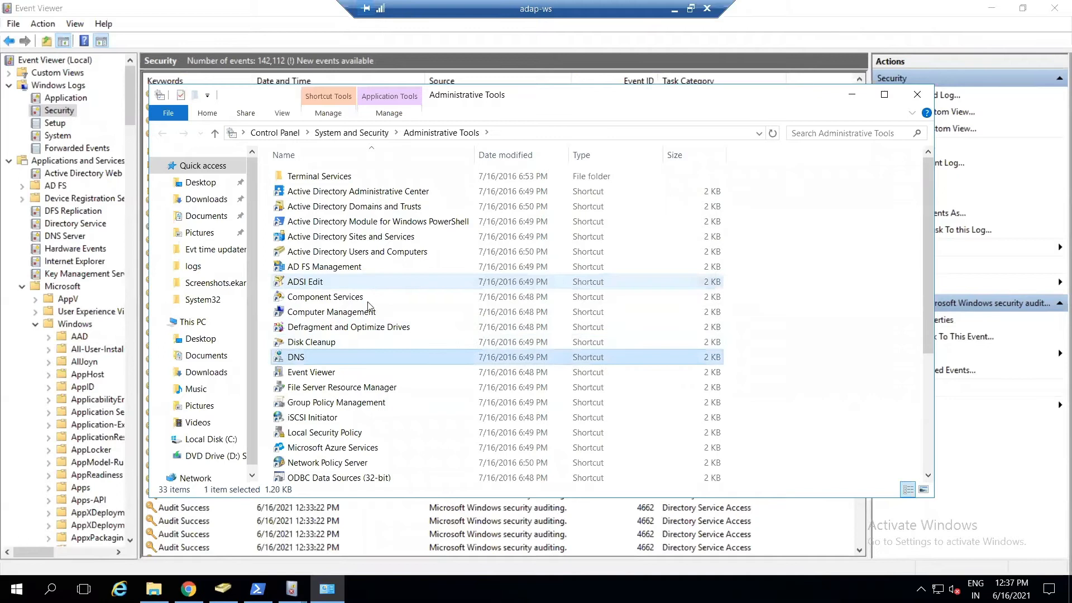
double_click(359, 362)
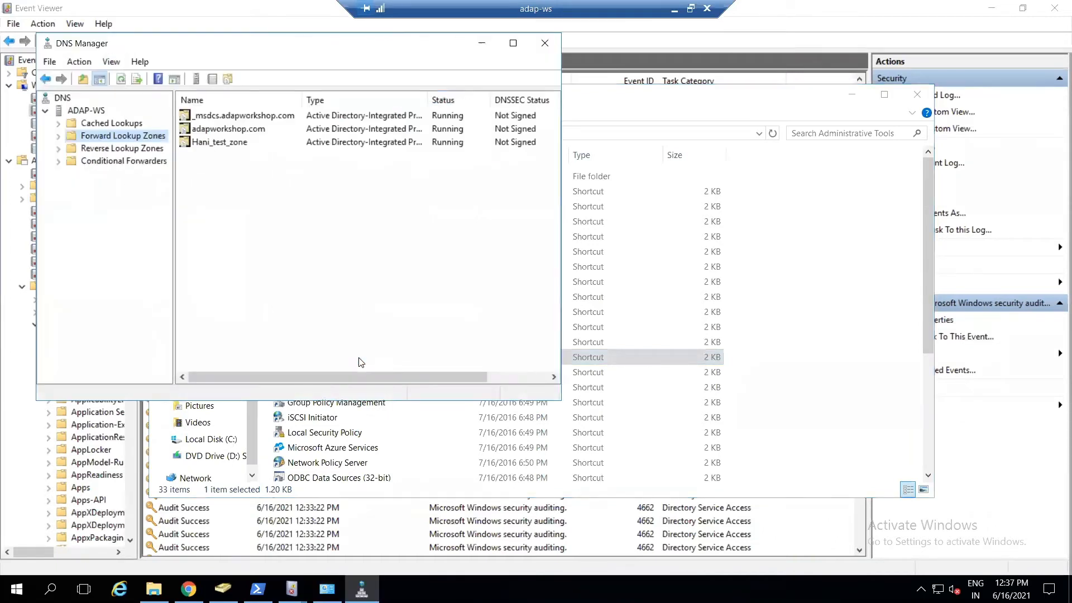
left_click_drag(361, 48, 533, 148)
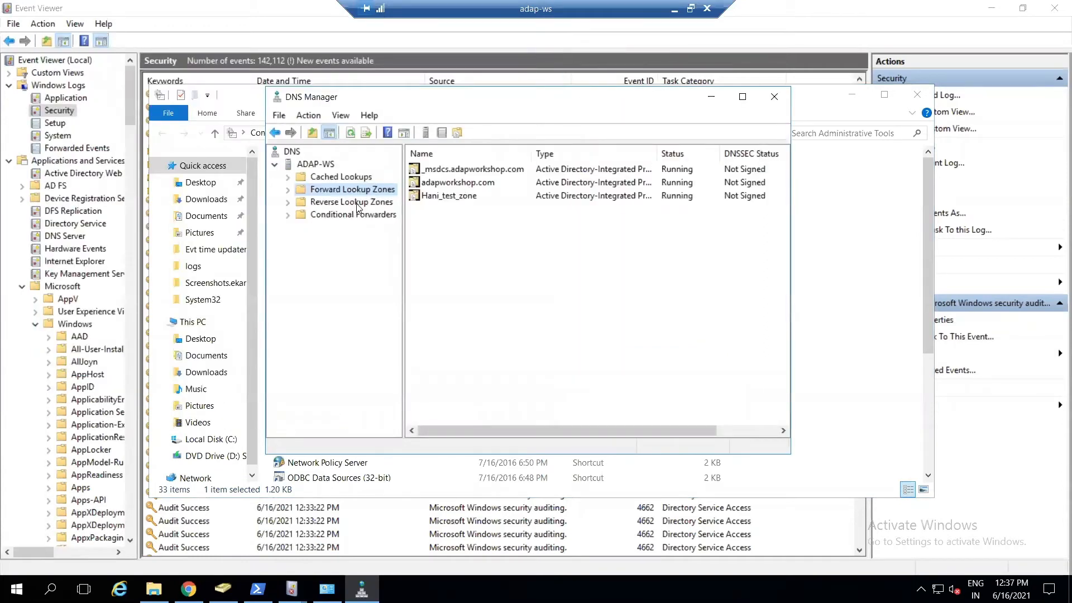
left_click(288, 190)
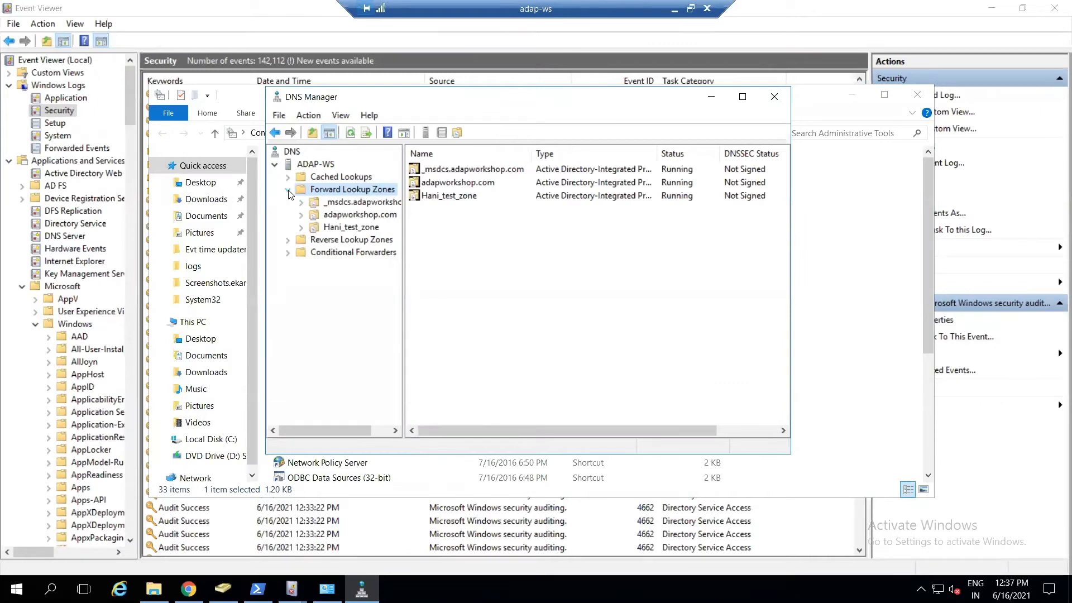
Open the adapworkshop.com zone, maximize DNS Manager, and examine the timestamps of the adap-ws and adap-ws-win10 host records
double_click(310, 215)
left_click(489, 288)
left_click(741, 98)
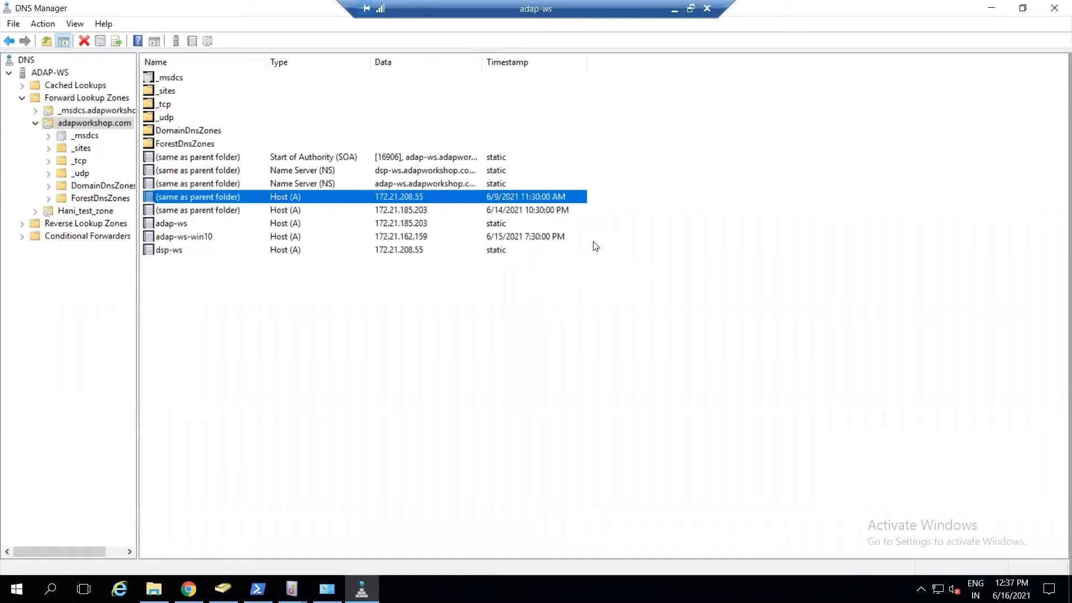
left_click(504, 224)
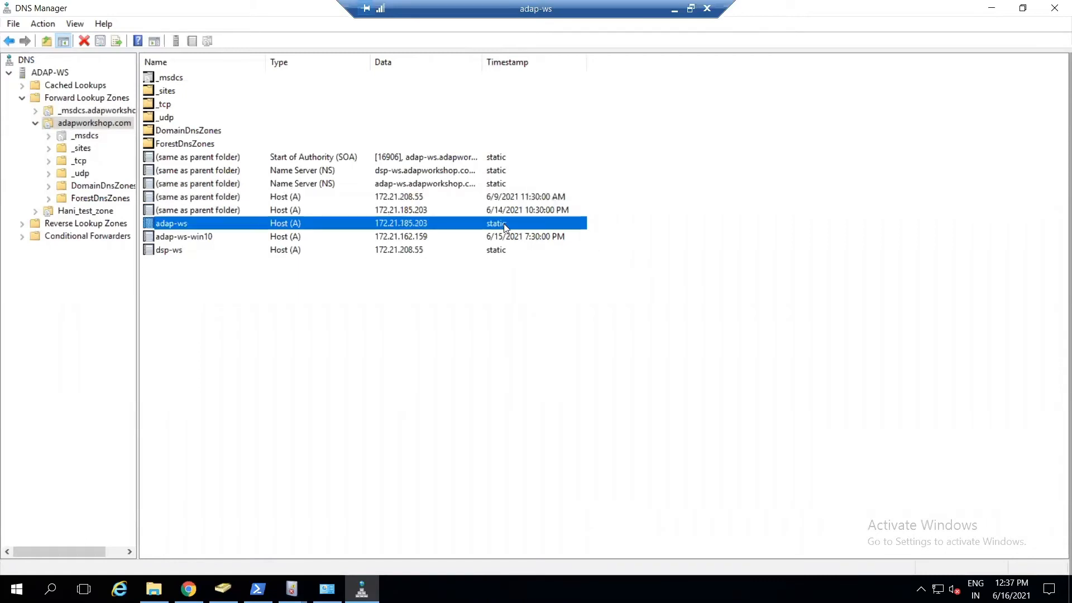
left_click(504, 238)
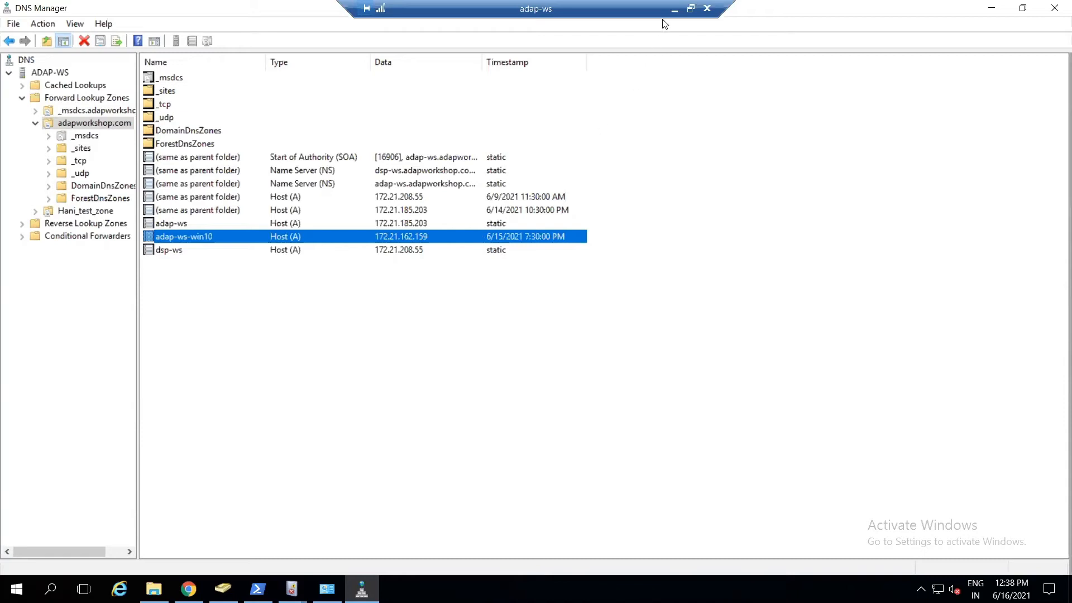
Alternate between the adap-ws remote session and the "New advanced DNS reports" slide, pointing out the adap-ws-win10 host record
left_click(675, 10)
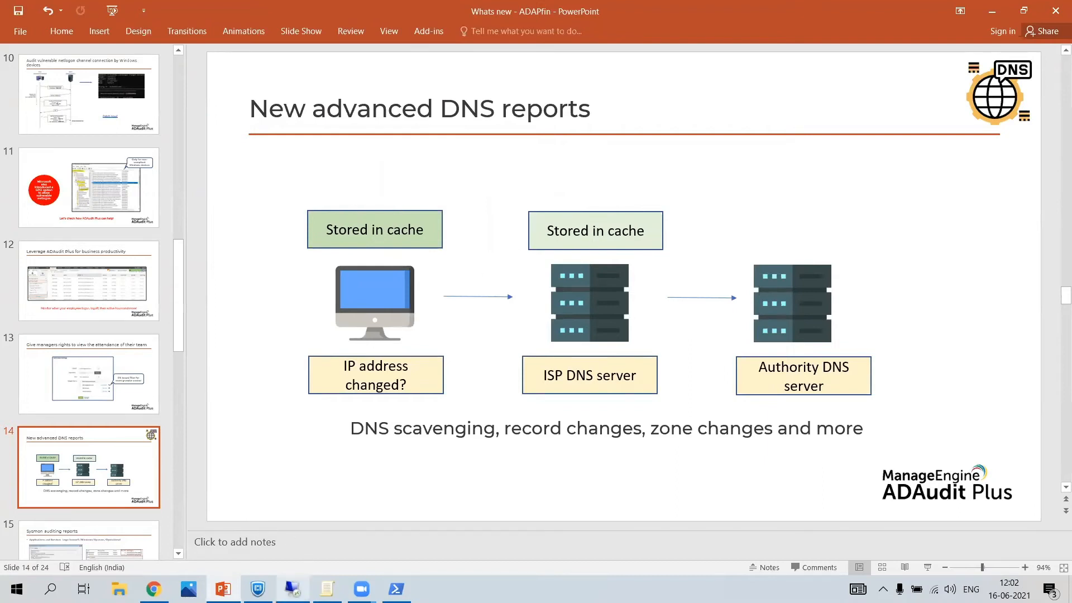
left_click(292, 589)
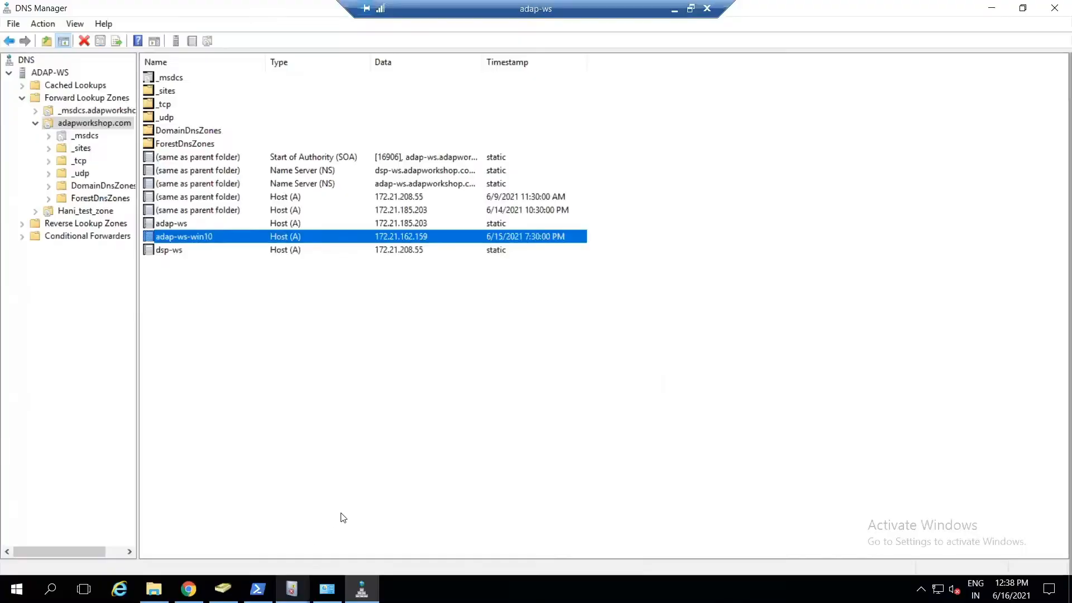
right_click(339, 233)
left_click(316, 312)
left_click(316, 312)
left_click(404, 239)
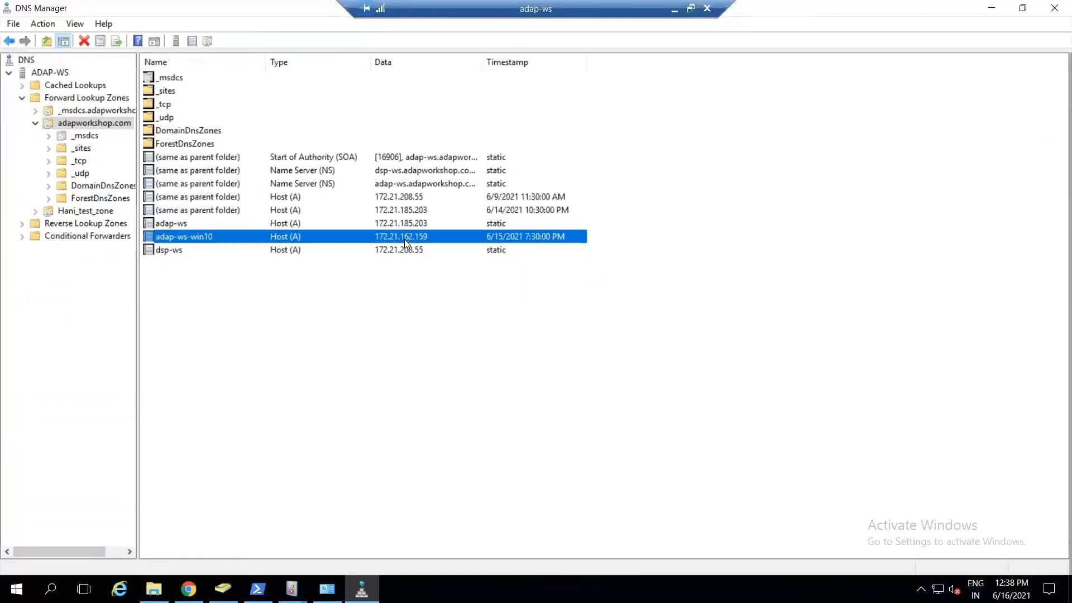
left_click(675, 10)
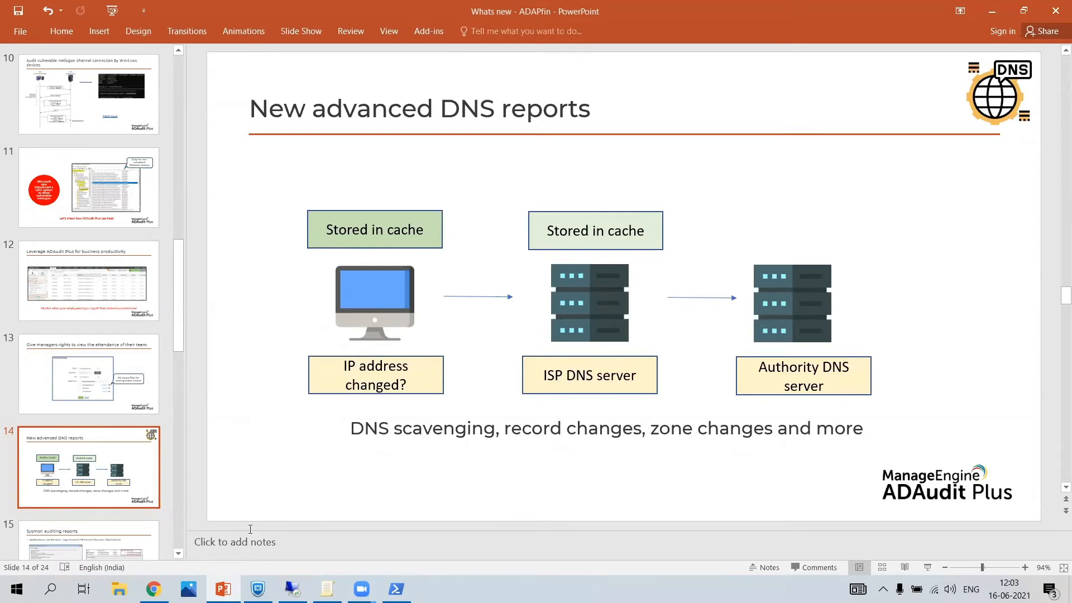
left_click(293, 588)
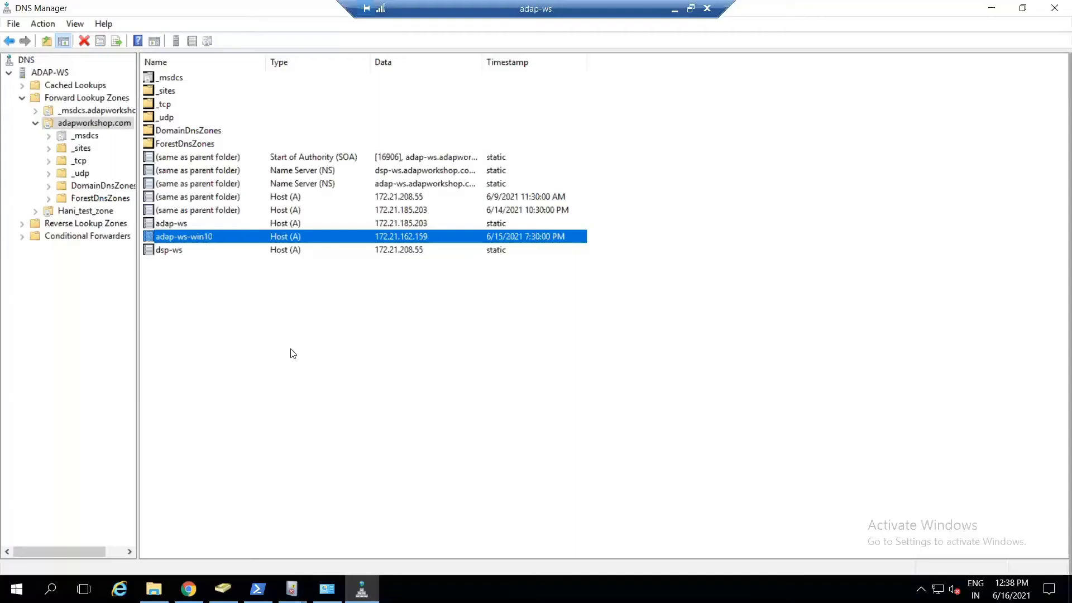
Inspect the adap-ws-win10 record's time stamp and its option to delete the record when stale, then close its properties without saving
right_click(234, 238)
left_click(250, 267)
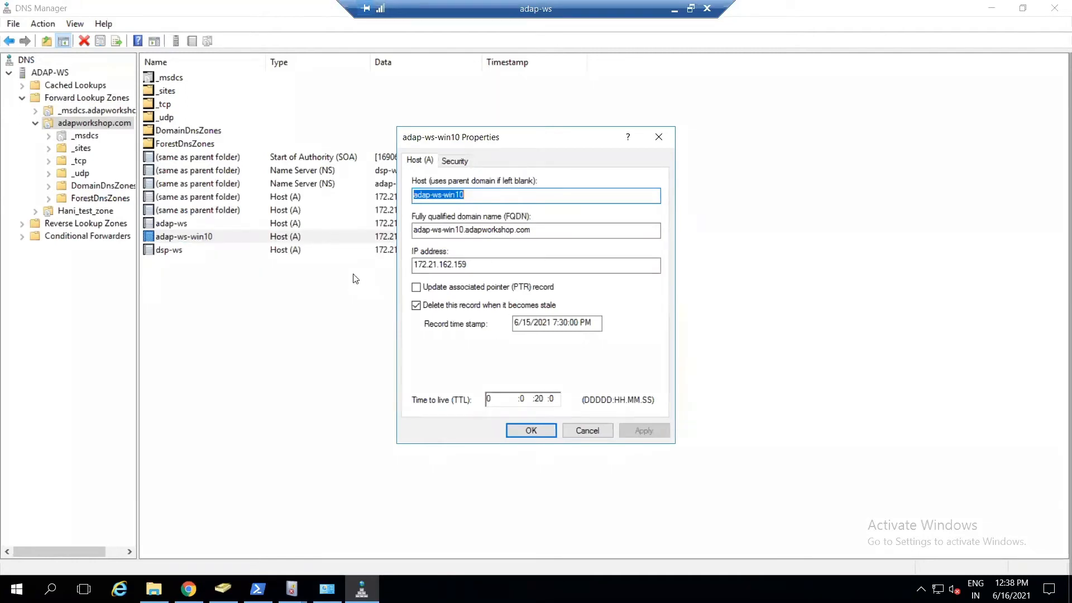
left_click(550, 322)
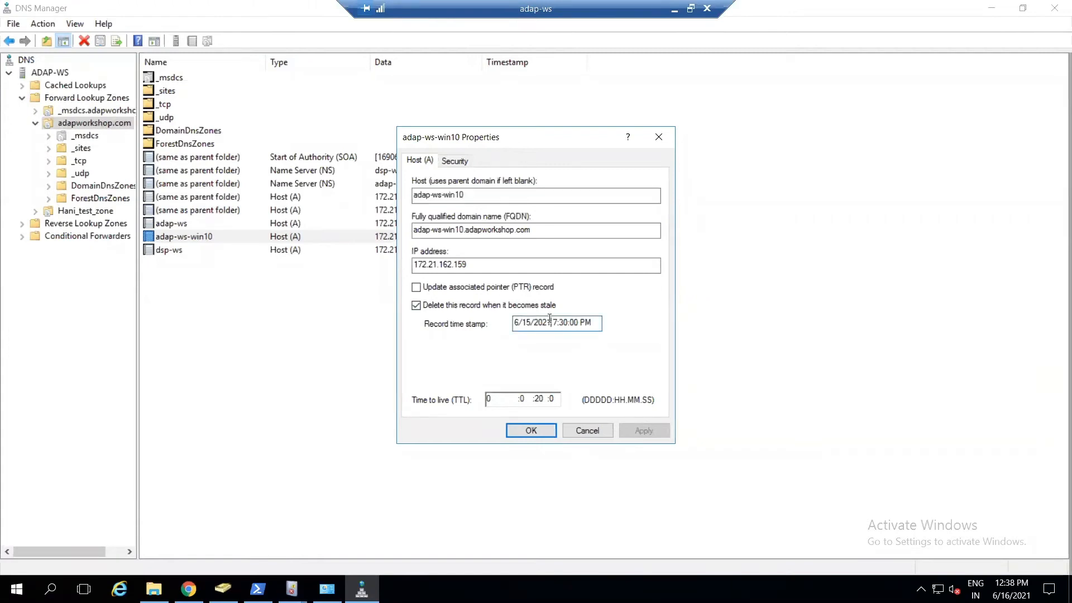
left_click(556, 306)
left_click(416, 306)
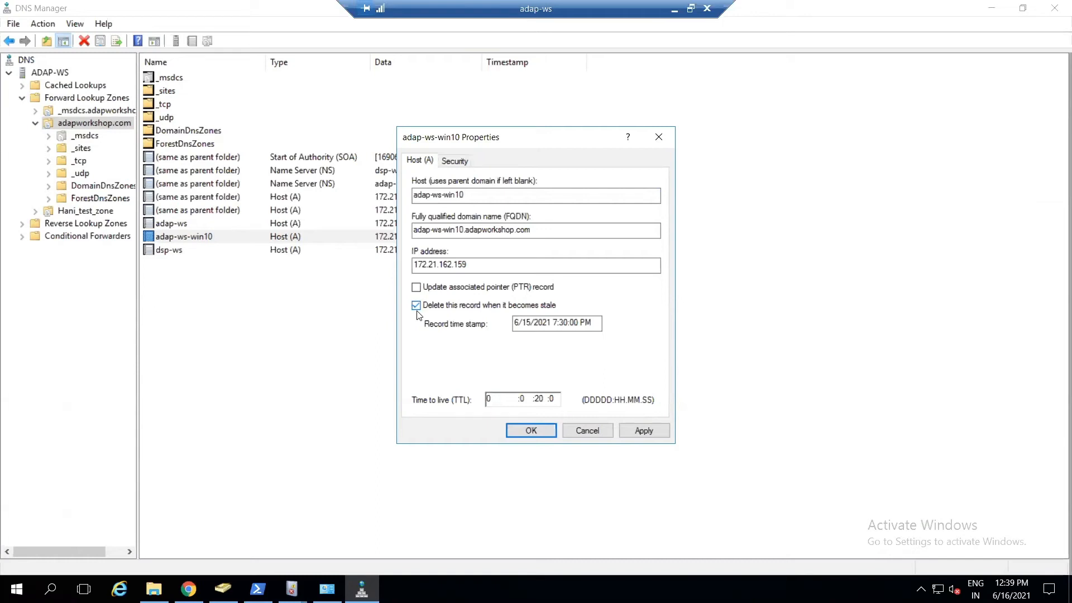
left_click(662, 136)
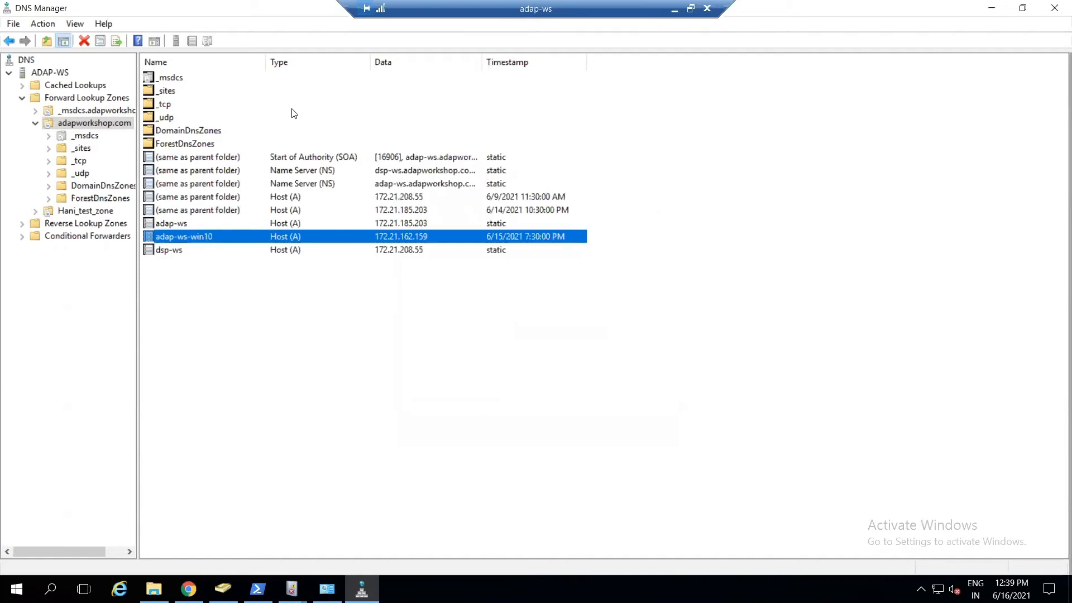
View the aging and scavenging settings for all zones on the ADAP-WS server, then close them unchanged
right_click(126, 127)
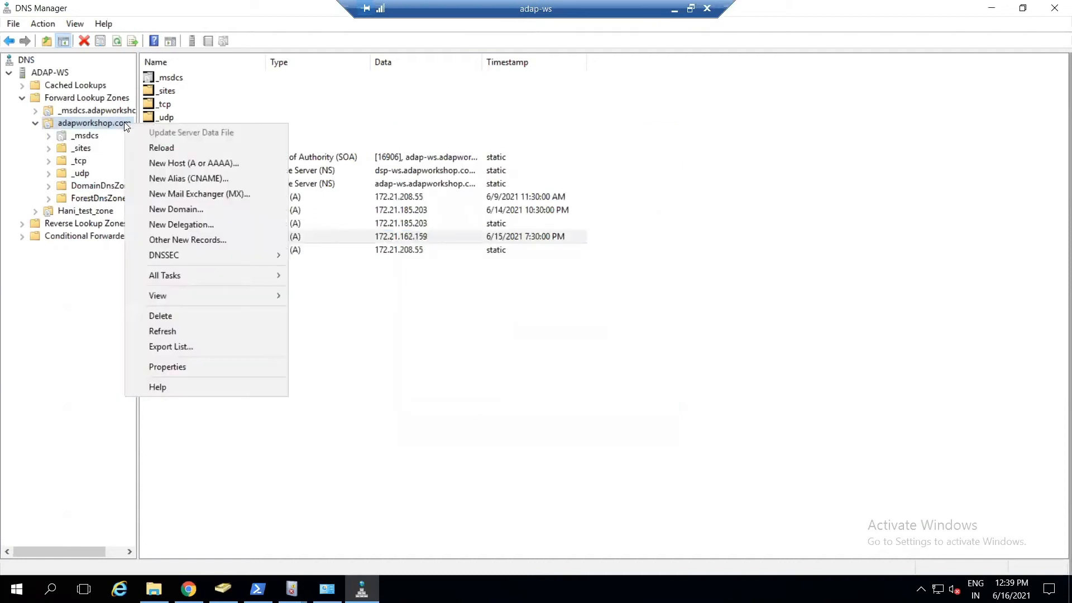
left_click(65, 75)
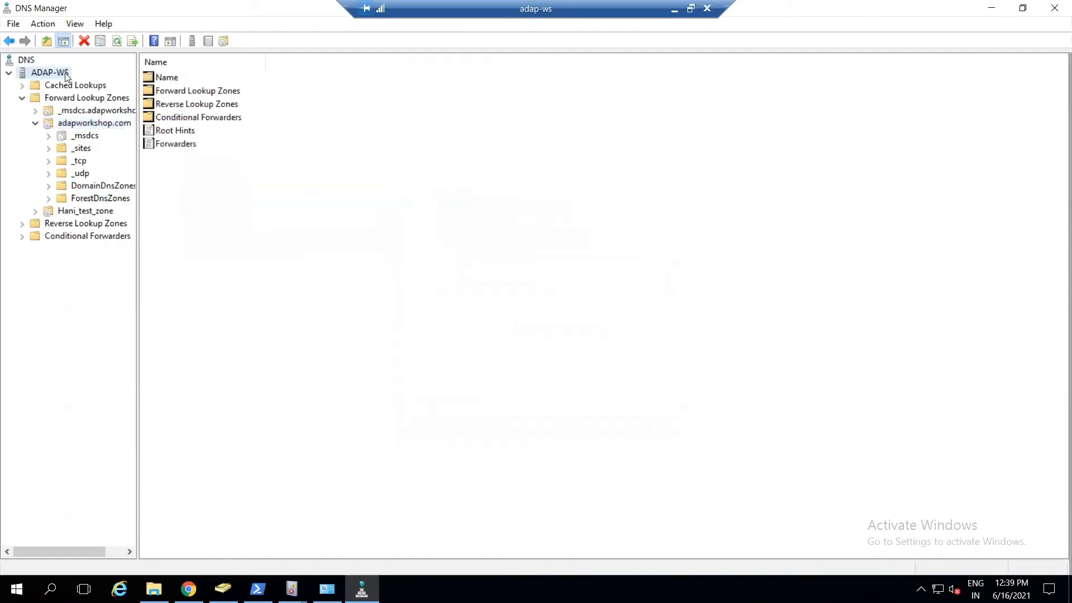
right_click(65, 76)
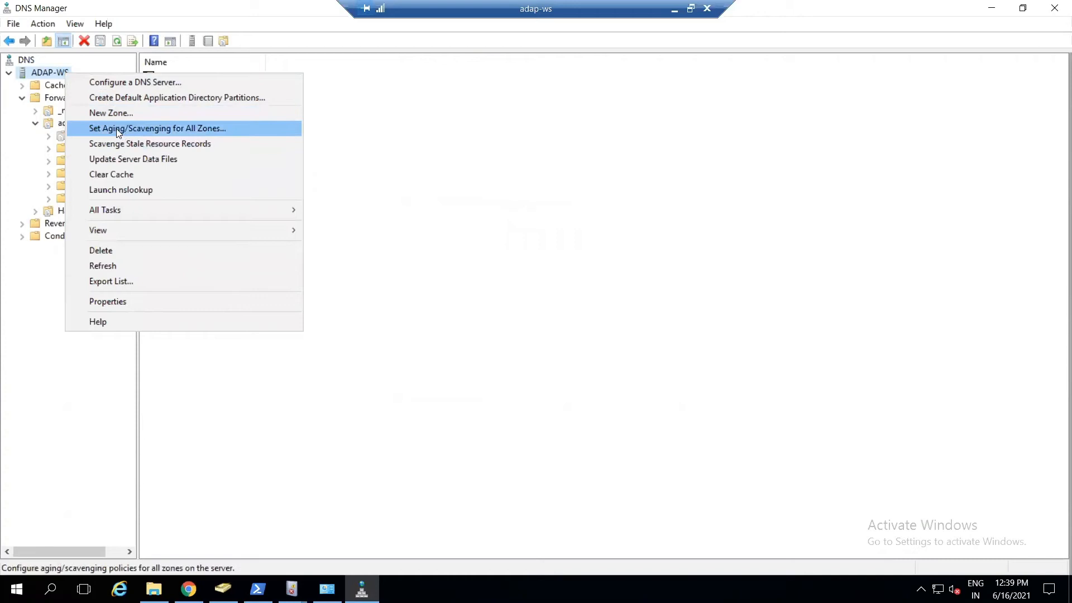
left_click(169, 128)
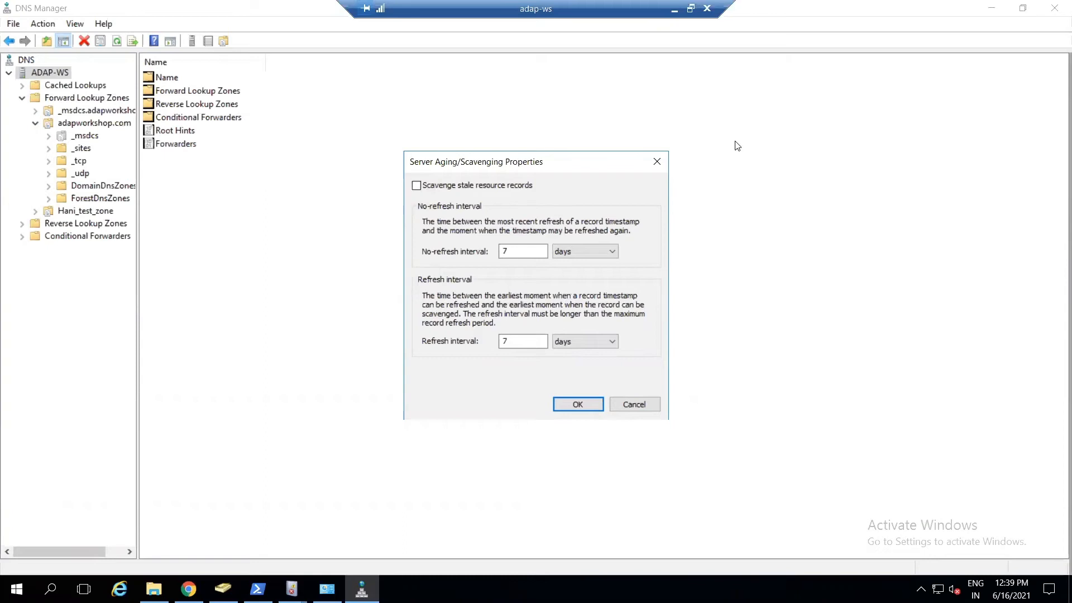
left_click(654, 160)
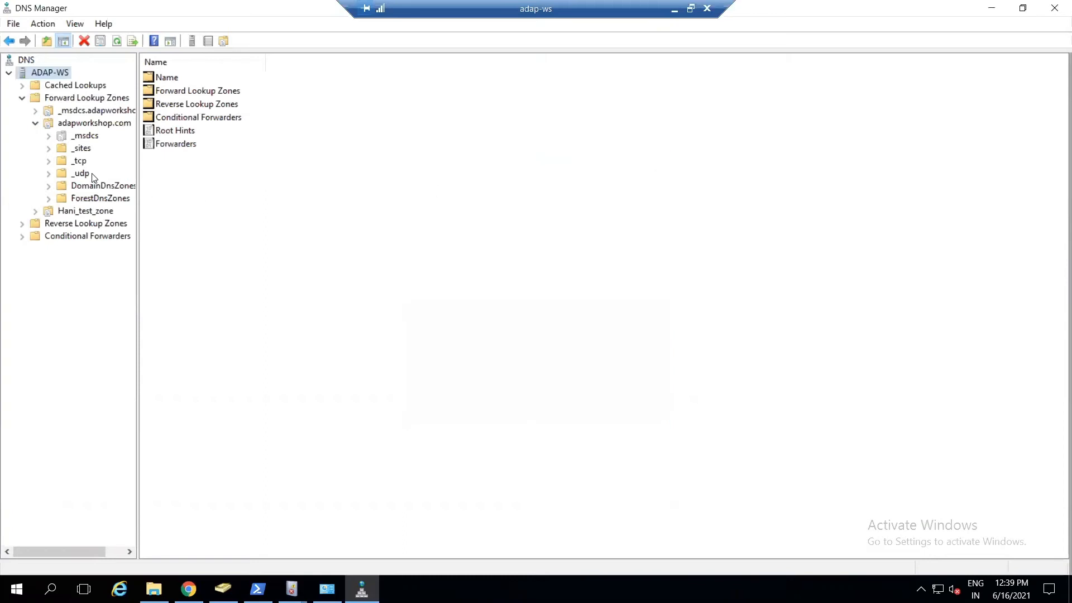
Return to the adapworkshop.com zone and compare the timestamps of its dynamic host records
left_click(91, 124)
left_click(505, 201)
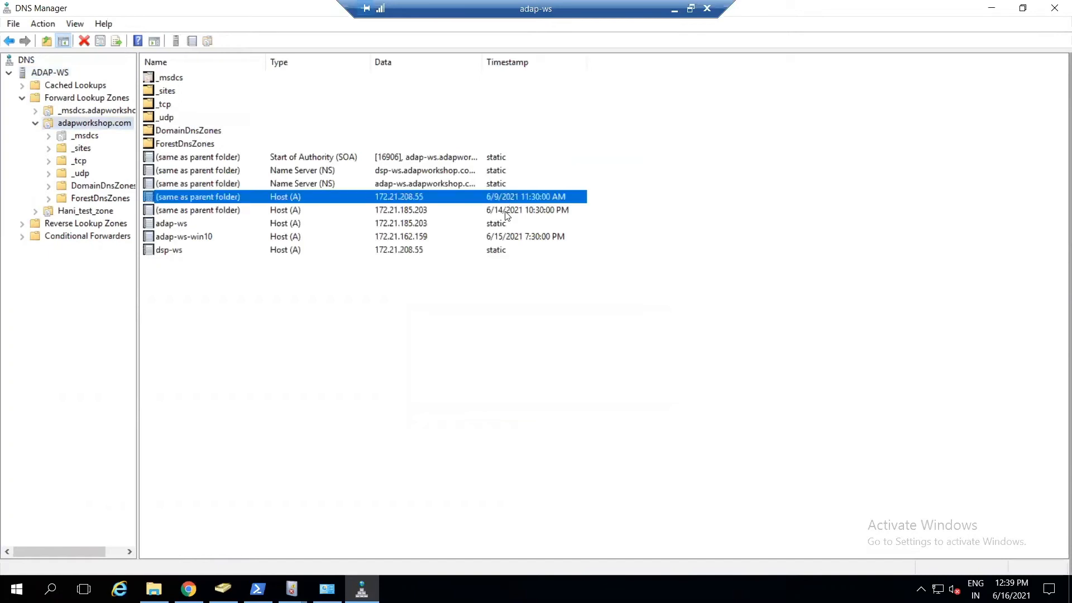
left_click(504, 214)
left_click(504, 239)
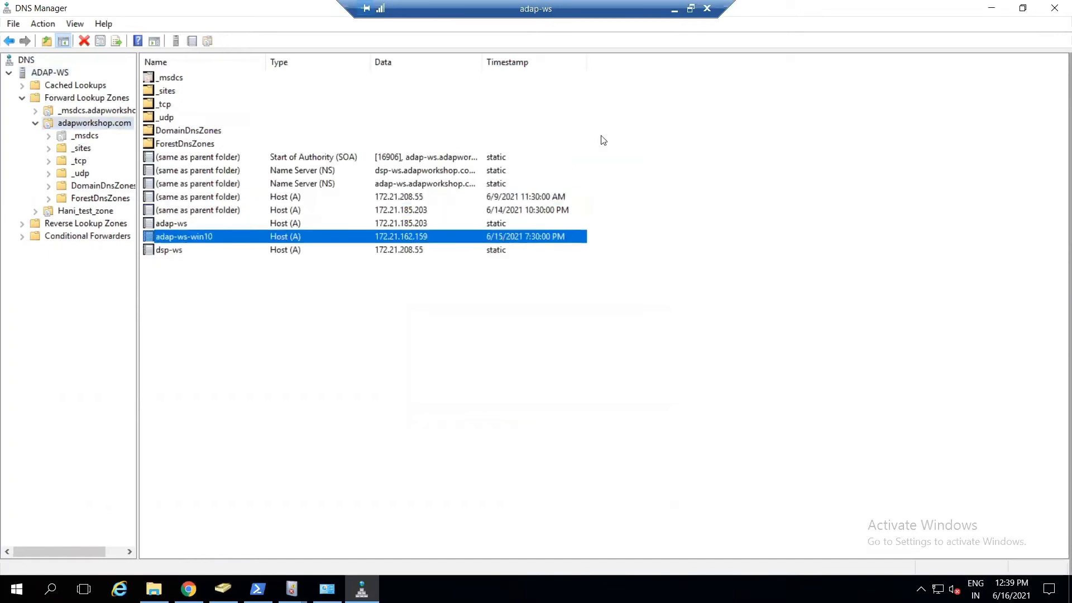
Leave the remote session, switch to the ADAudit Plus demo in Chrome, and look through the DNS Changes report group
left_click(676, 10)
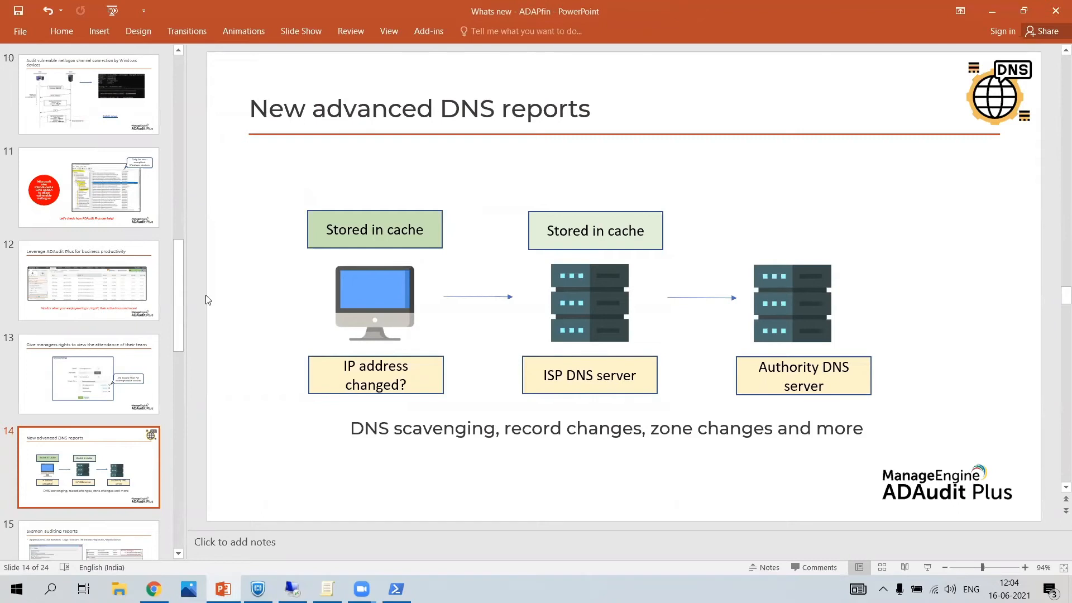
left_click(153, 589)
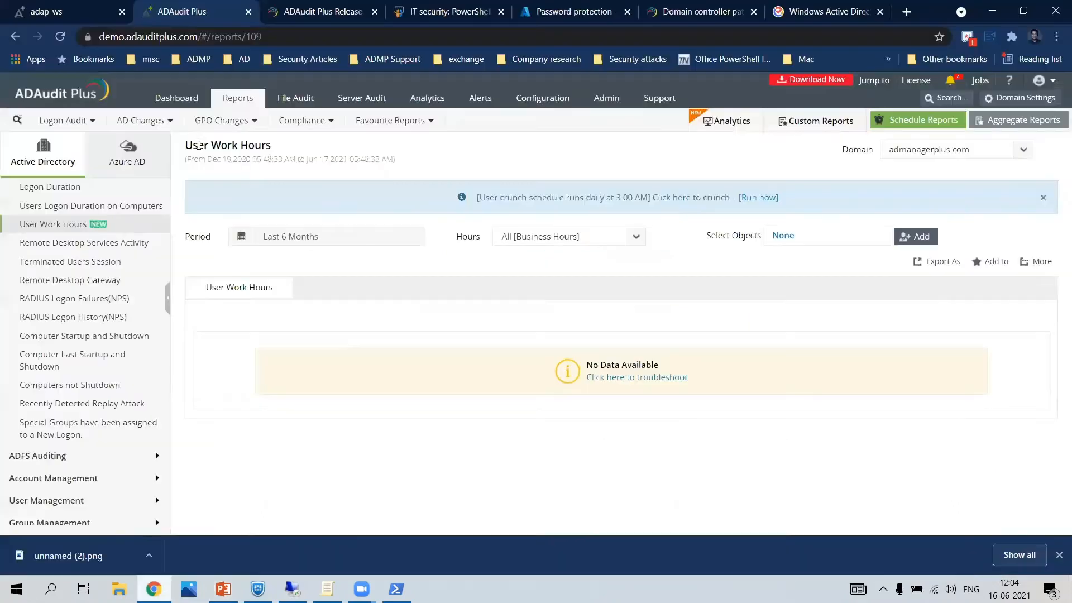
scroll(92, 360, "down", 1)
scroll(92, 363, "down", 6)
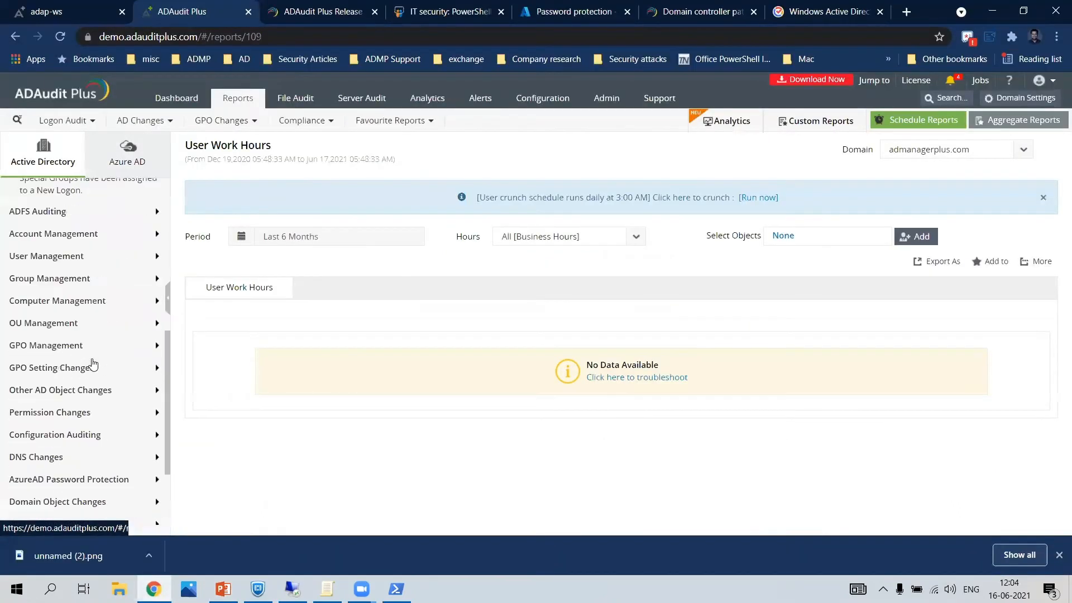
left_click(95, 341)
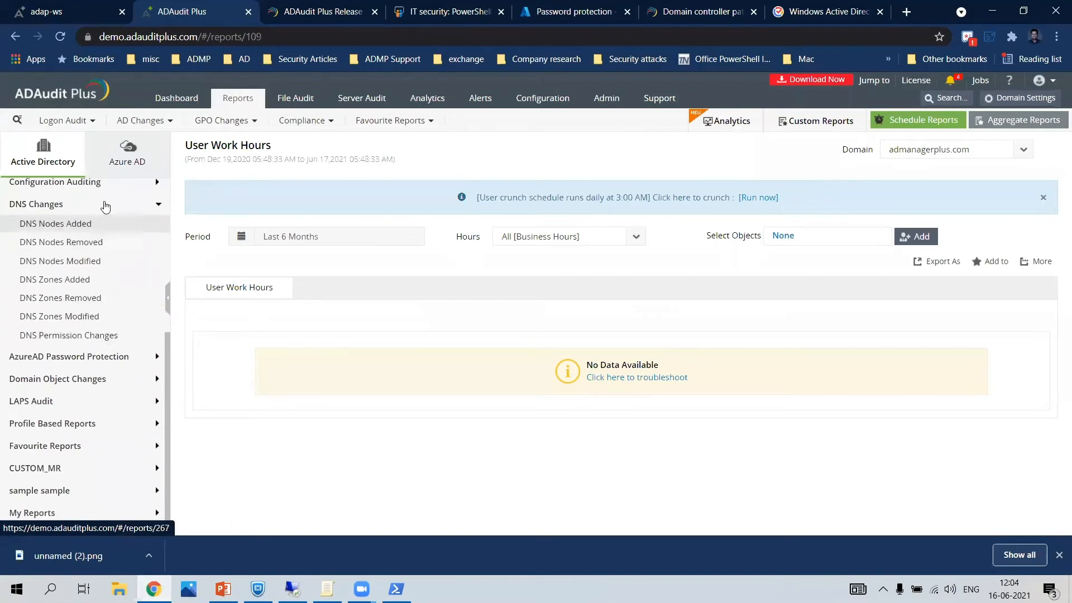
left_click(101, 205)
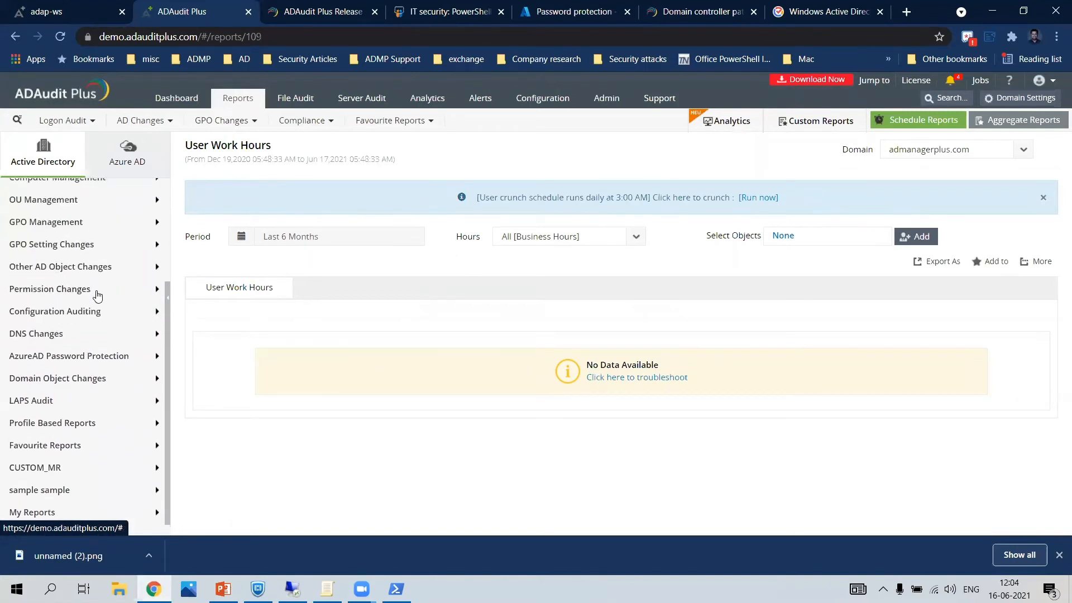
Hide the report list and search across ADAudit Plus for "Advanced"
left_click(168, 298)
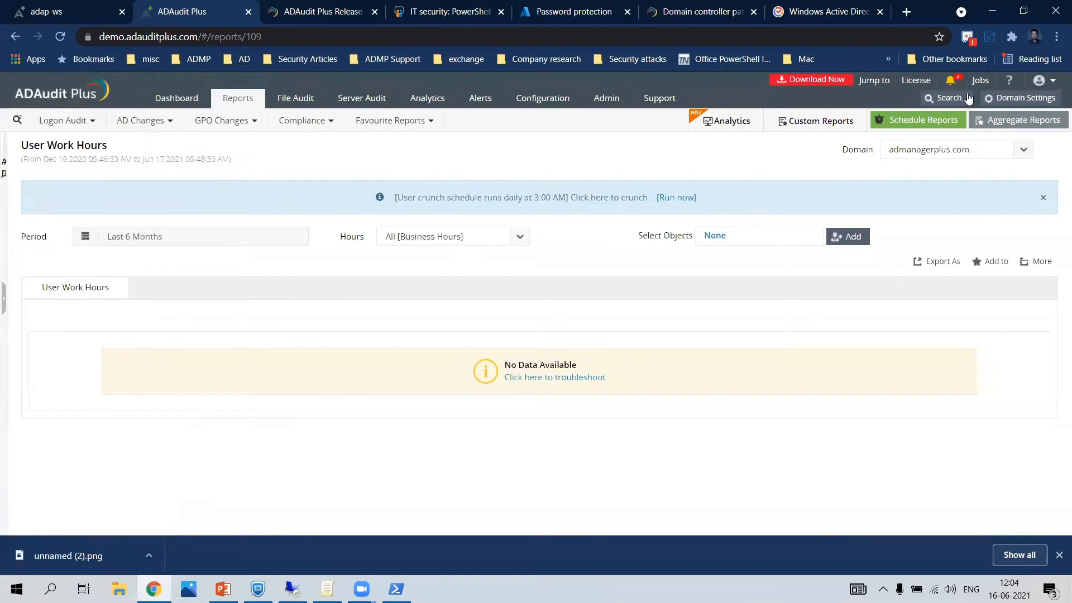
left_click(941, 92)
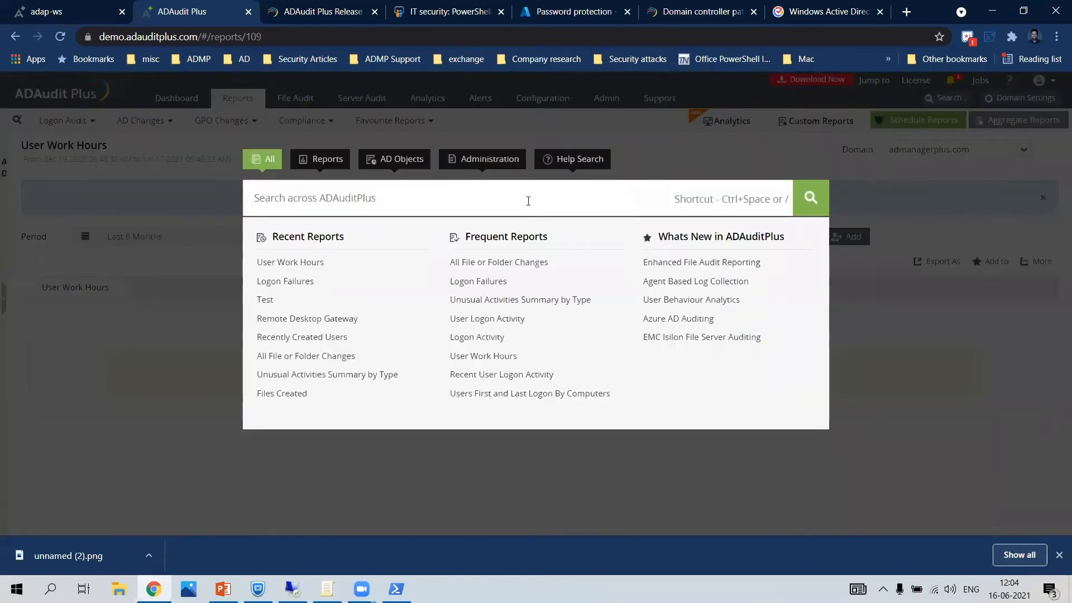
type("Advanced")
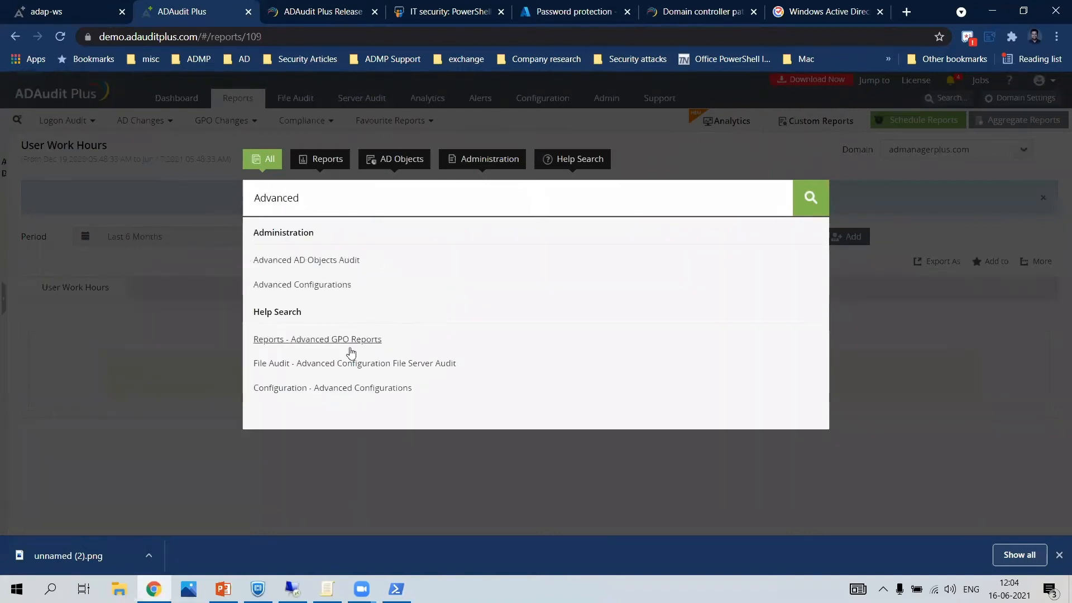
Load localhost:8081 in the adap-ws browser tab and log in to ADAudit Plus with the prefilled credentials
left_click(95, 6)
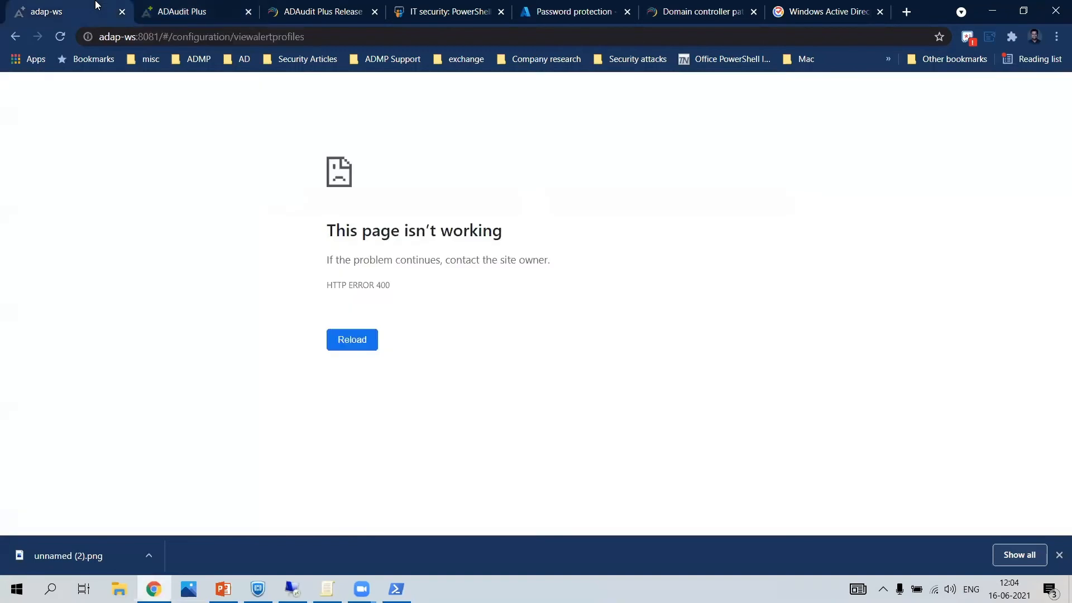
left_click(192, 37)
type("localhost:8081")
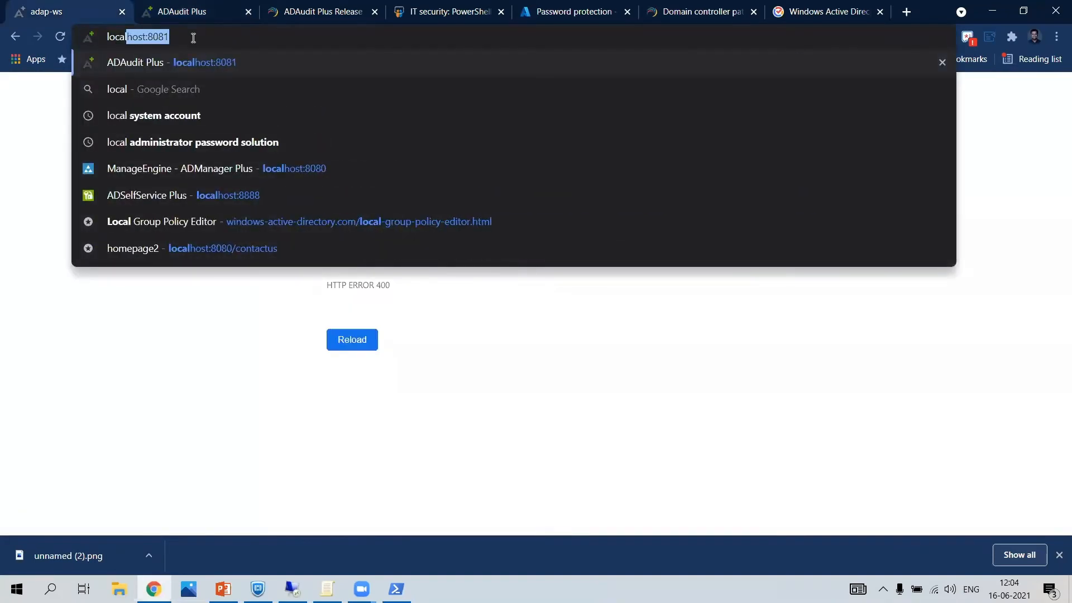
key("Return")
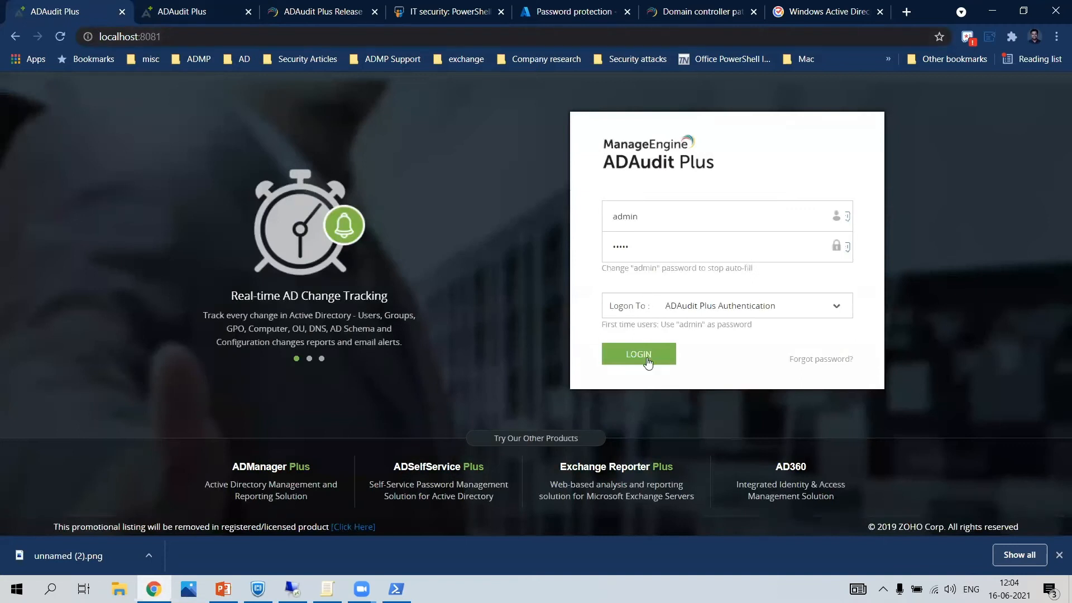
left_click(642, 360)
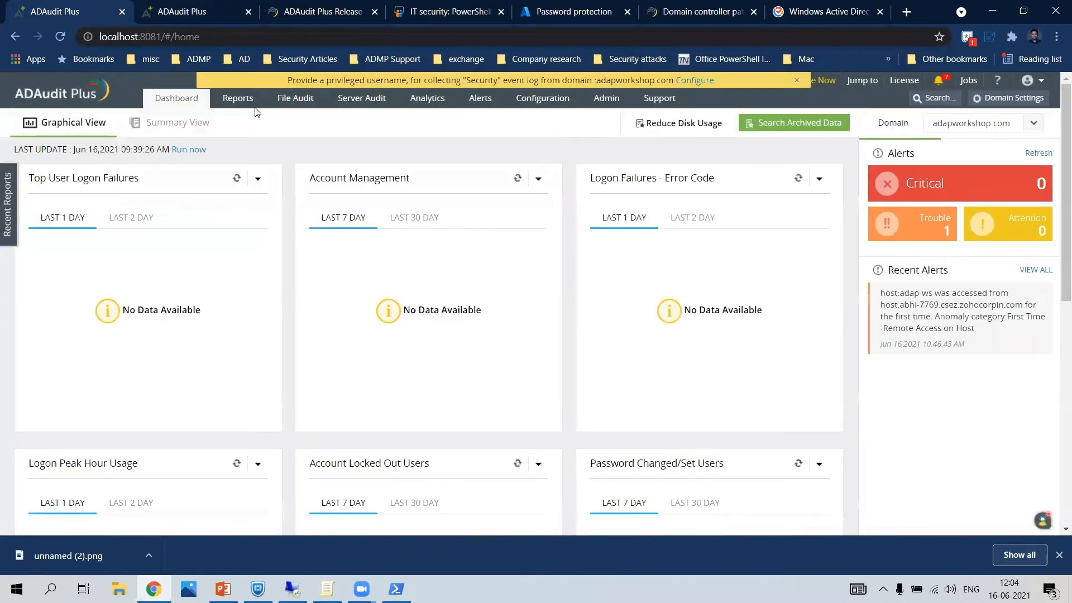
Under the Advanced DNS Server Audit reports, view DNS Scavenging Activity, DNS Zone Changes and DNS Node deleted
left_click(238, 98)
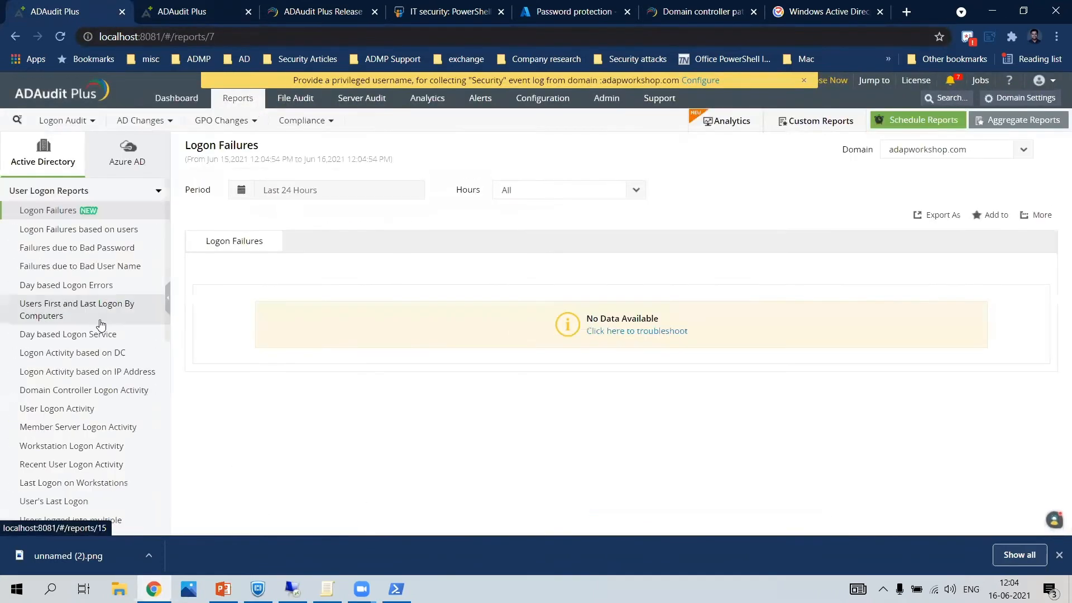
scroll(101, 322, "down", 5)
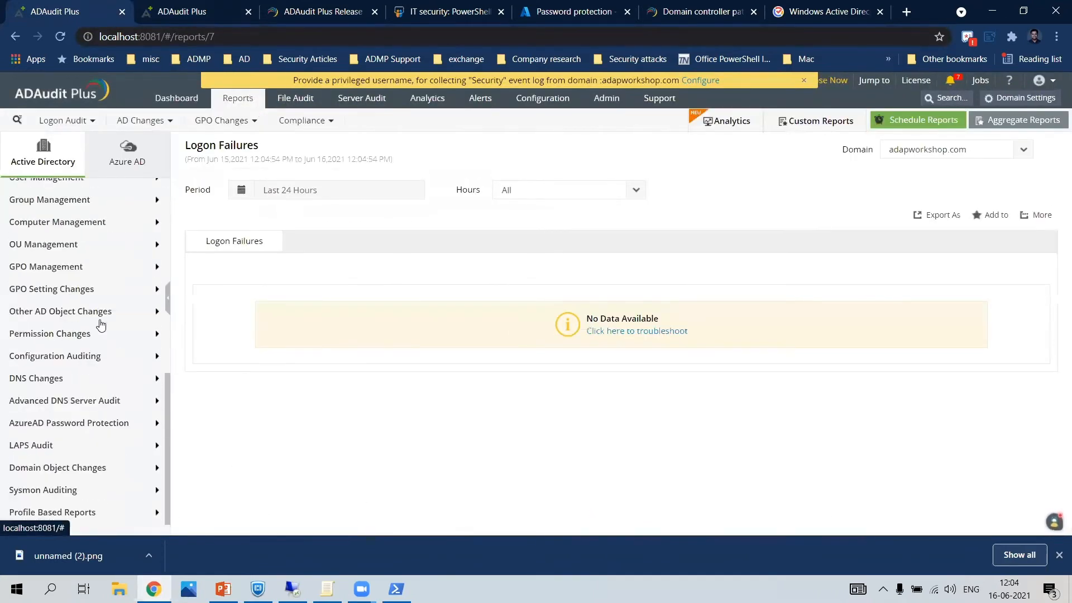
left_click(65, 400)
left_click(106, 246)
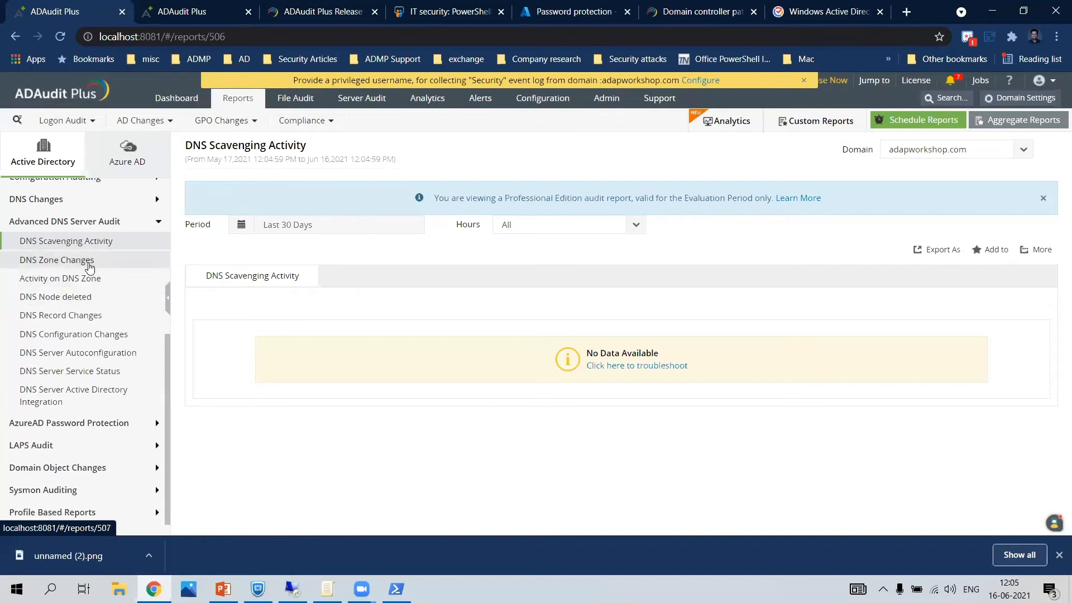
left_click(84, 260)
left_click(81, 297)
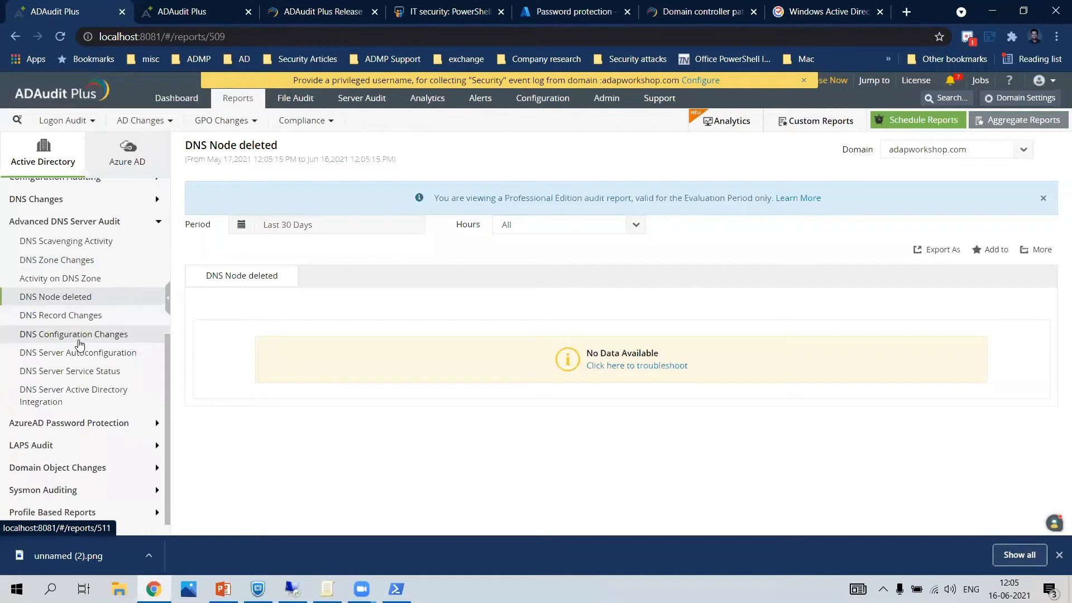
View the DNS Server Service Status, DNS Server Autoconfiguration and DNS Server Active Directory Integration reports
left_click(77, 371)
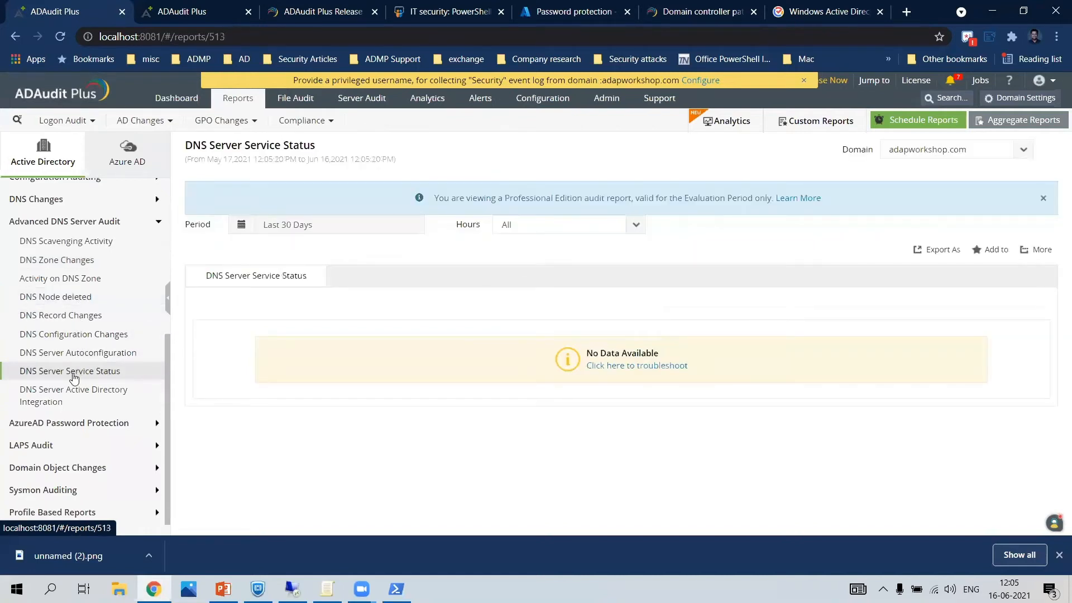
left_click(78, 354)
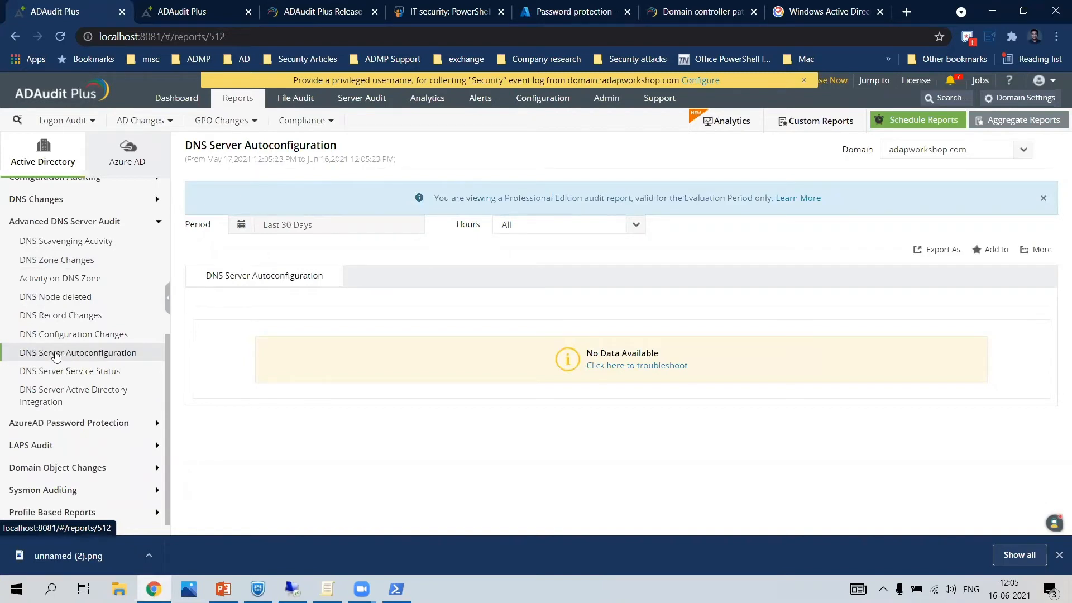
left_click(58, 389)
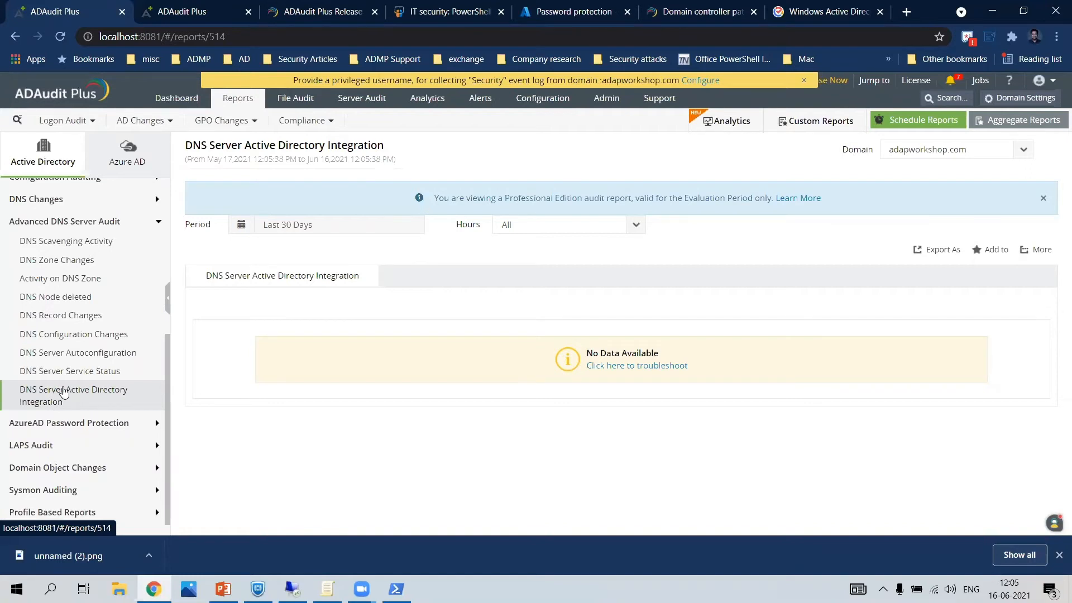
Revisit the DNS Scavenging Activity, DNS Node deleted, DNS Configuration Changes, DNS Server Service Status and DNS Server Autoconfiguration reports
left_click(78, 243)
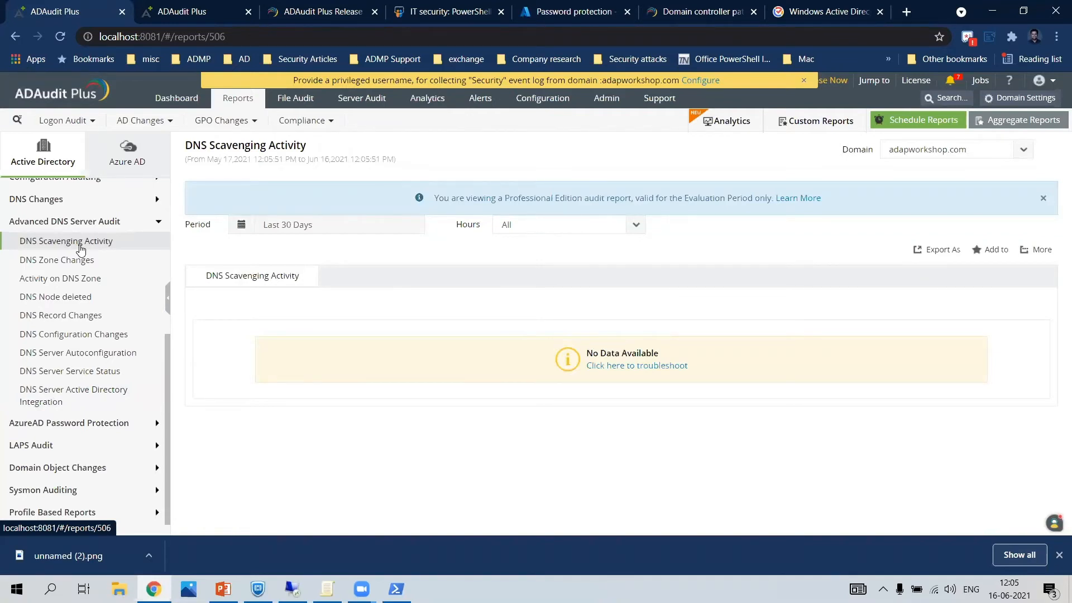
left_click(76, 297)
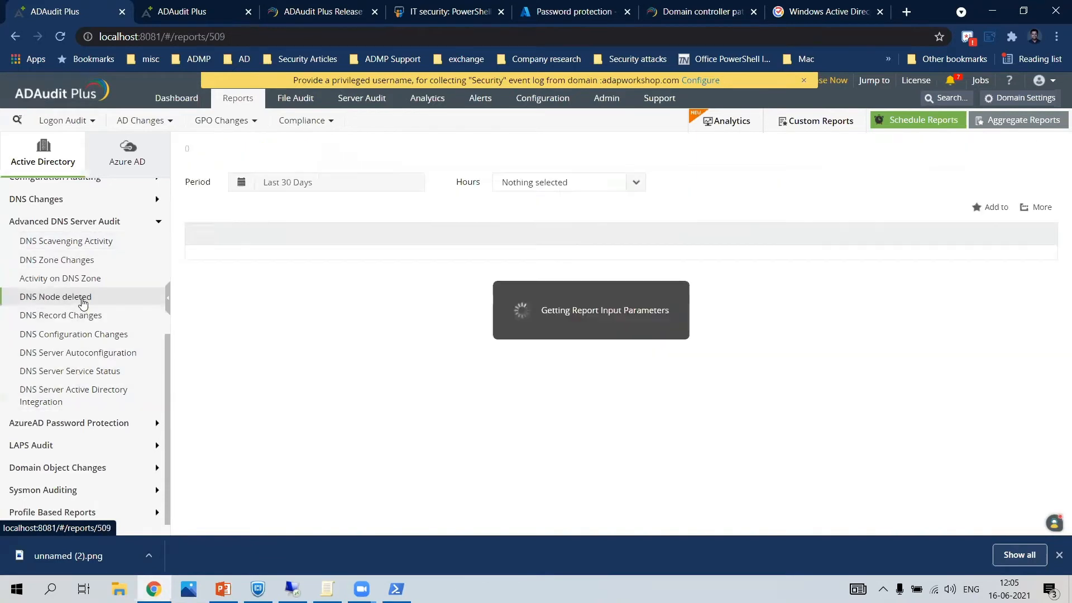
left_click(73, 334)
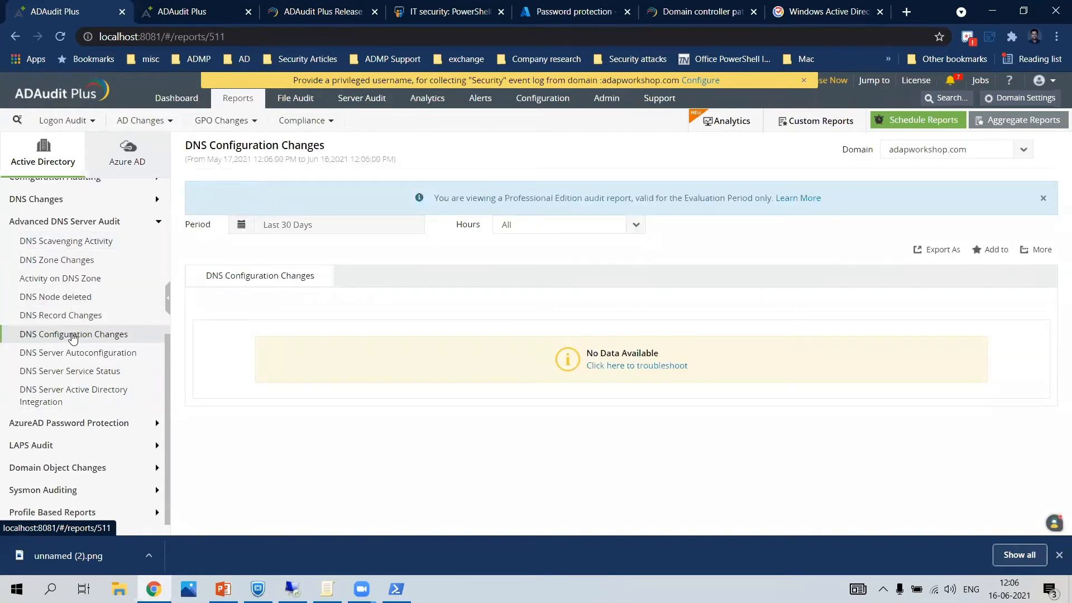
left_click(67, 369)
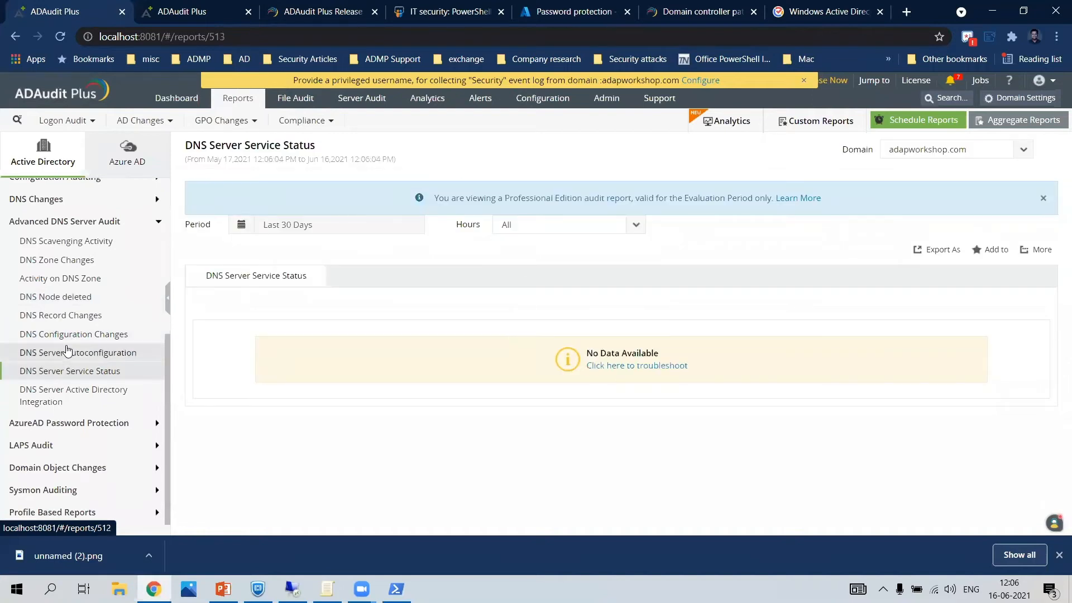
left_click(67, 350)
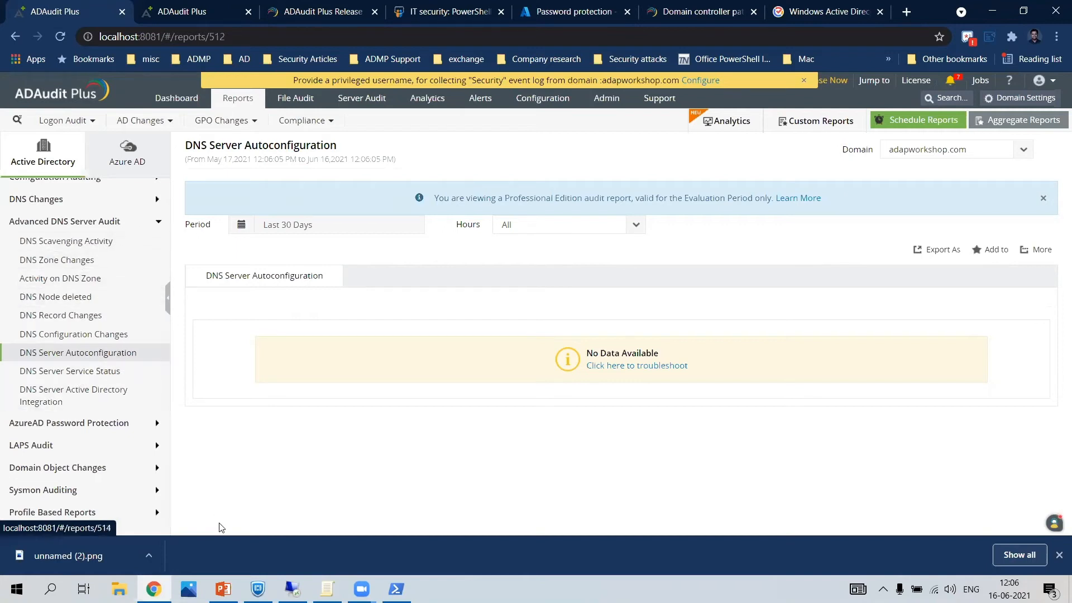
Switch to PowerPoint, present the "New advanced DNS reports" slide, advance to "Sysmon auditing reports", and end the slide show
left_click(222, 589)
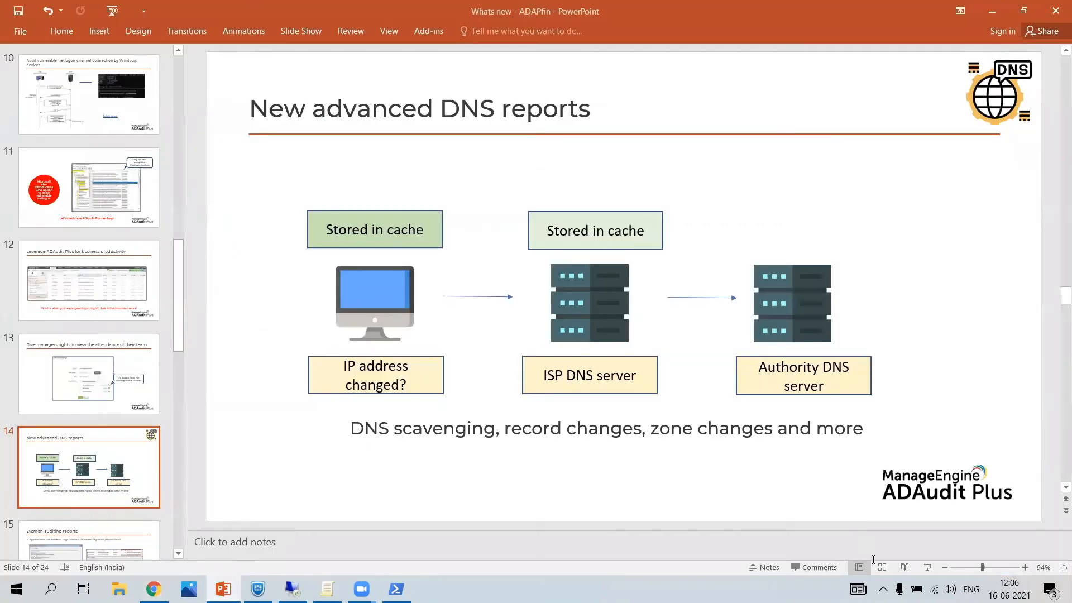
left_click(927, 567)
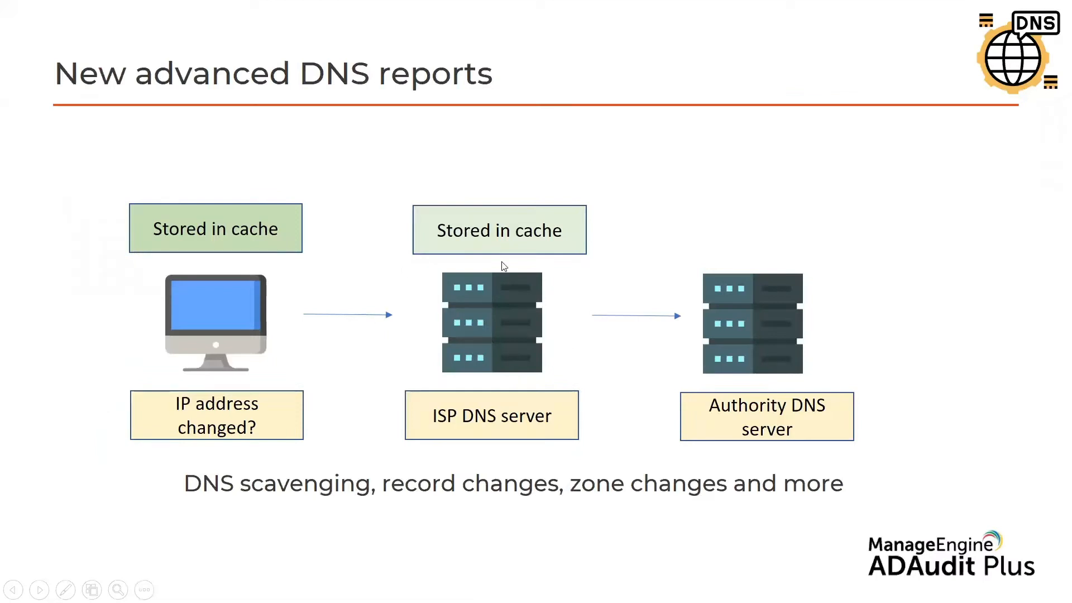
key("Right")
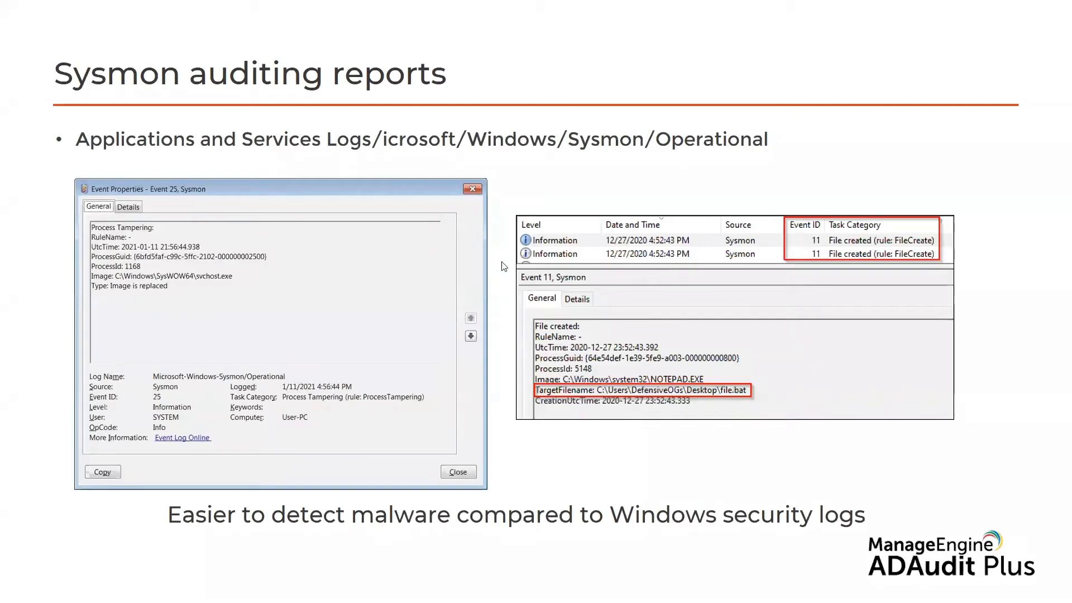
key("Escape")
Switch to Chrome, search Google for "Sysmon" in a new tab, and load the Microsoft Docs Sysmon page
key("alt+Tab")
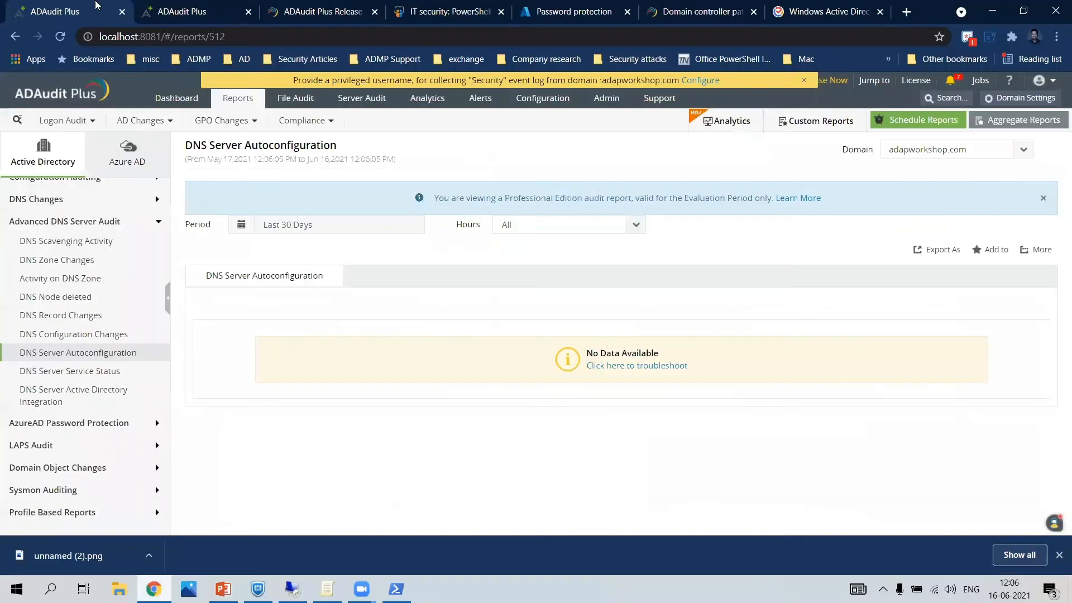
right_click(92, 6)
left_click(145, 9)
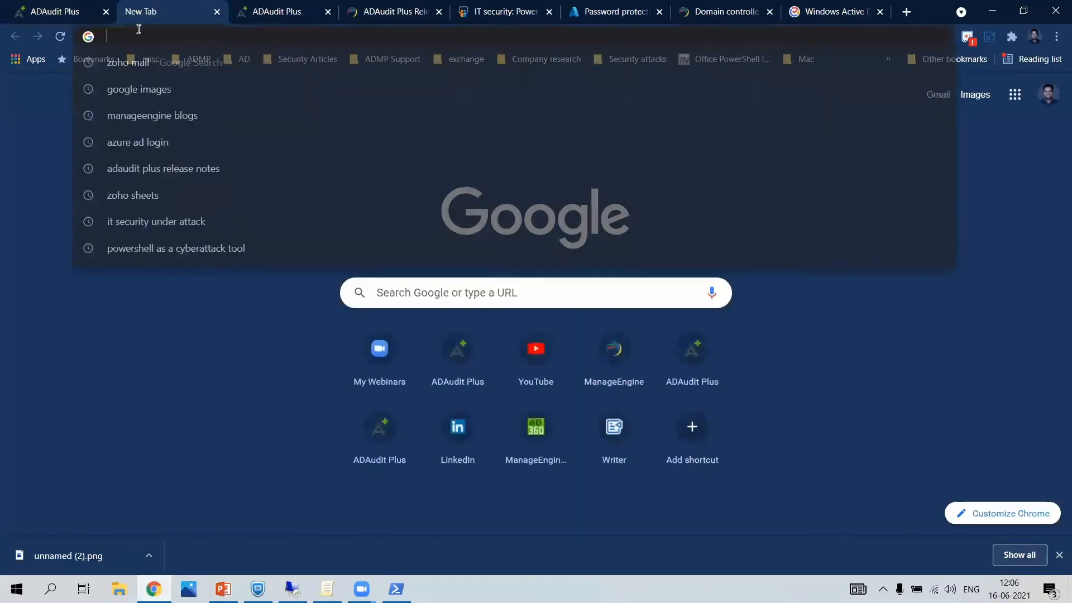
type("Sysmon")
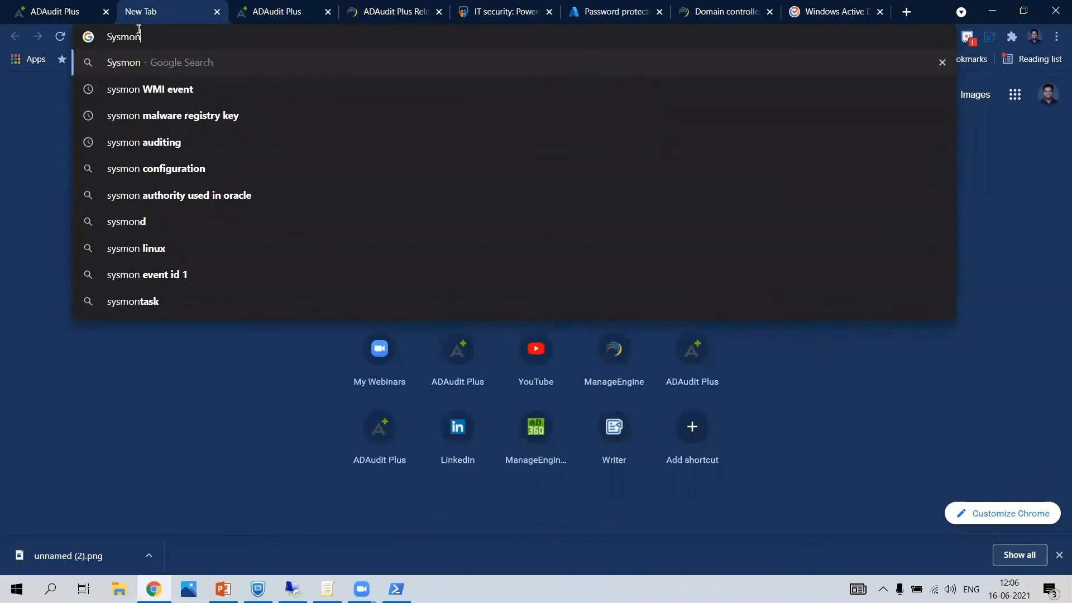
key("Return")
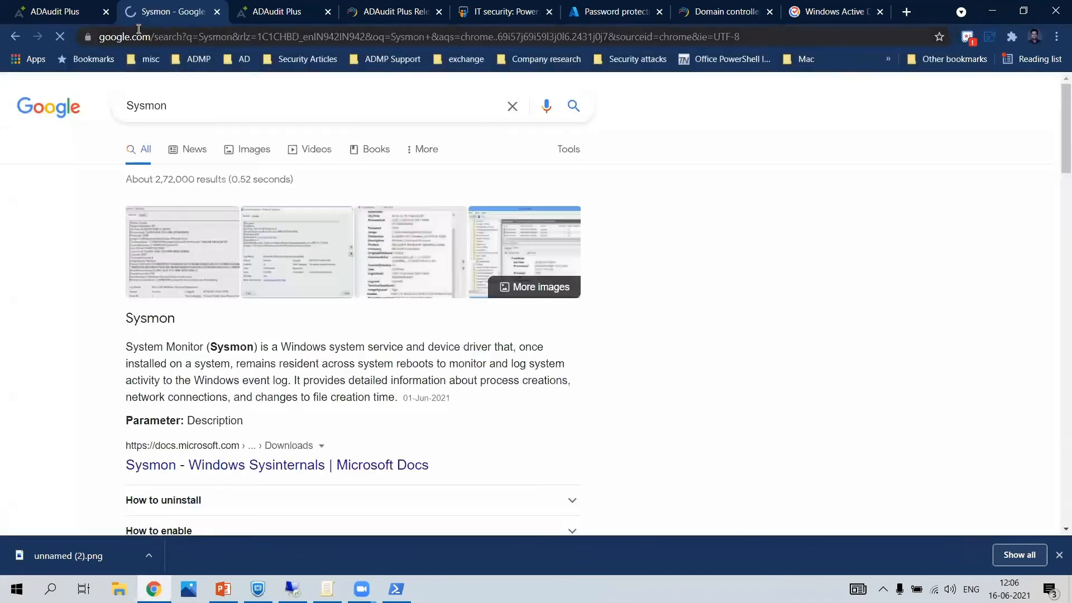
scroll(193, 273, "down", 3)
left_click(193, 270)
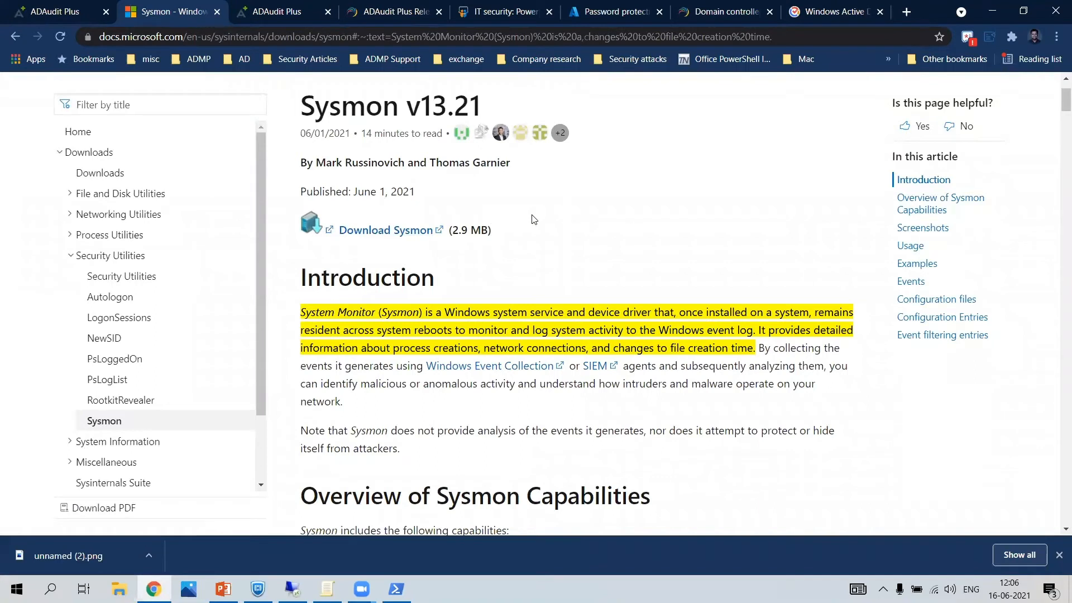
Look through the Sysmon page's capabilities, usage parameters and event ID descriptions, including Event ID 1: Process creation
scroll(532, 219, "down", 20)
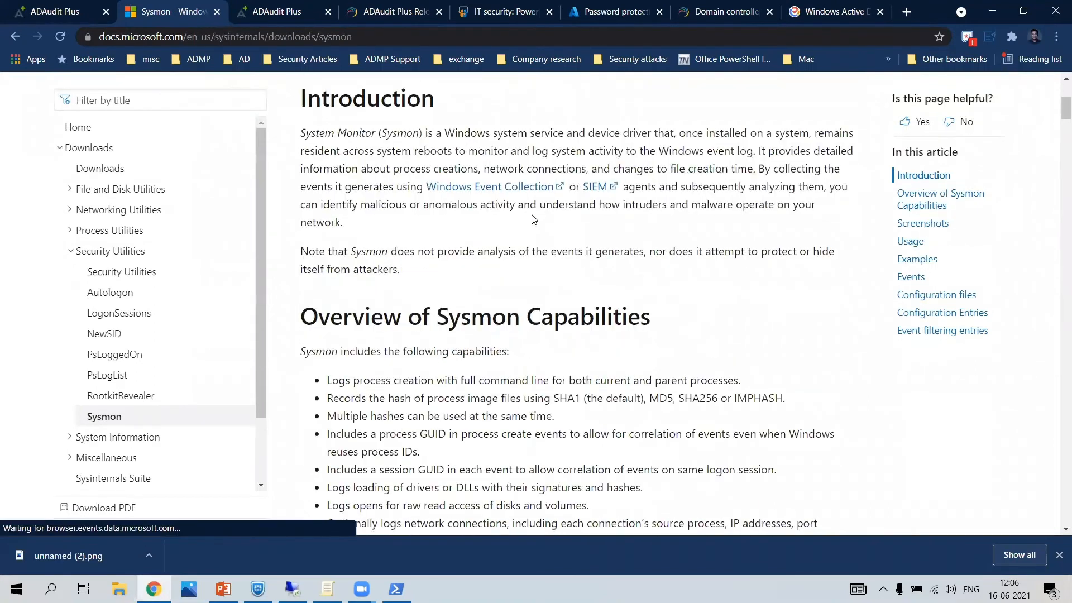
scroll(531, 219, "down", 20)
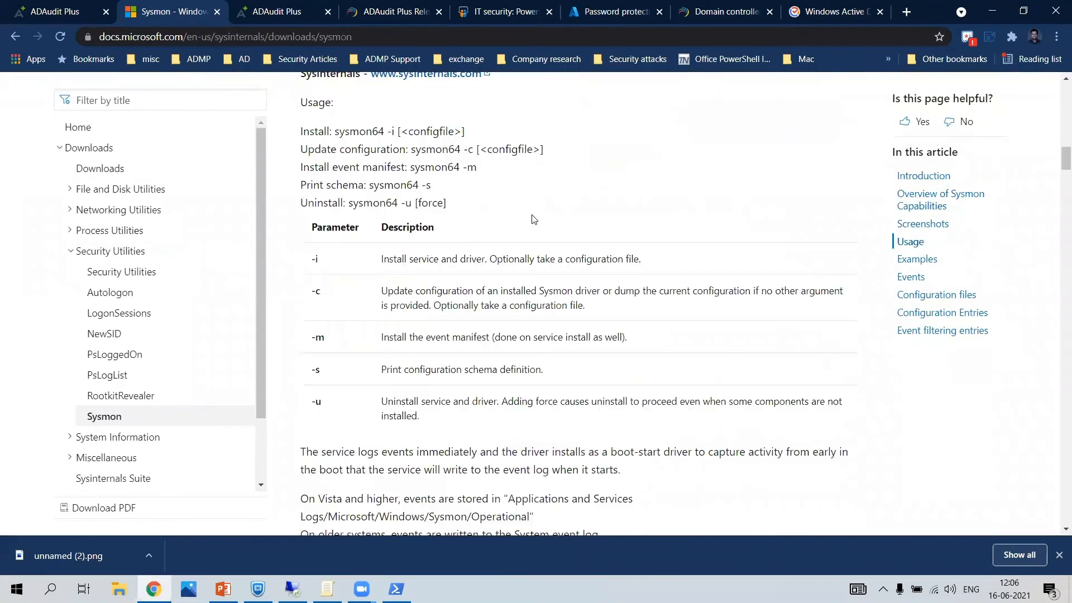
scroll(532, 218, "down", 2)
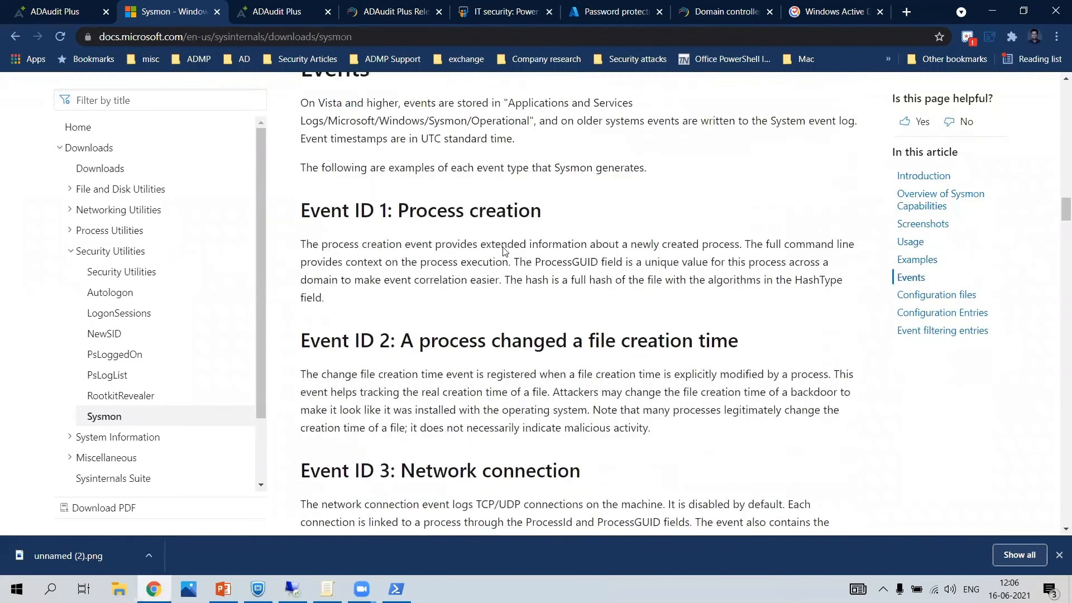
scroll(486, 267, "up", 1)
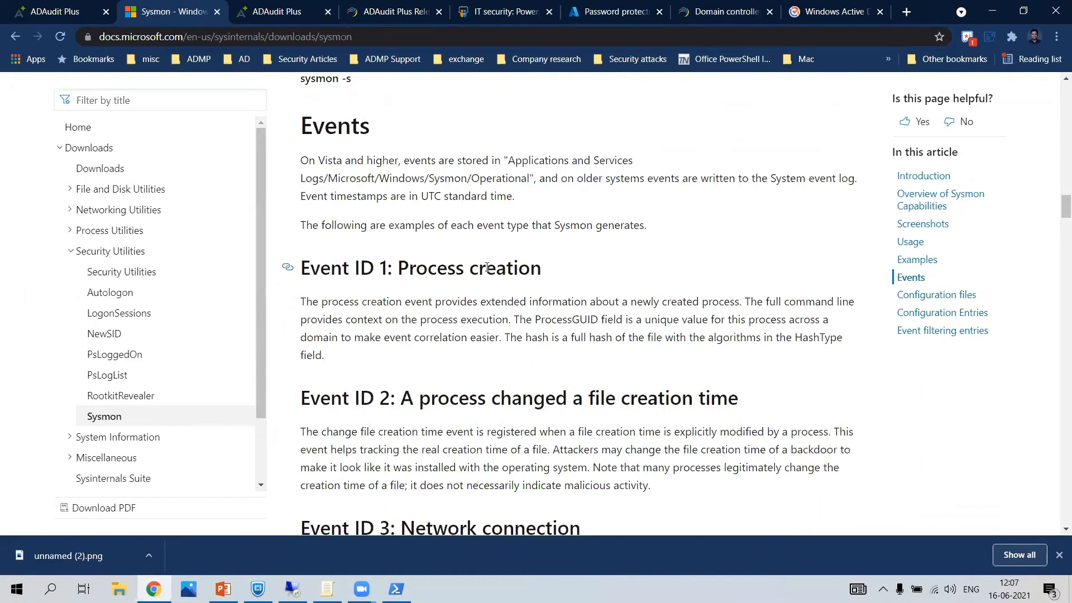
scroll(487, 268, "up", 12)
scroll(487, 272, "up", 10)
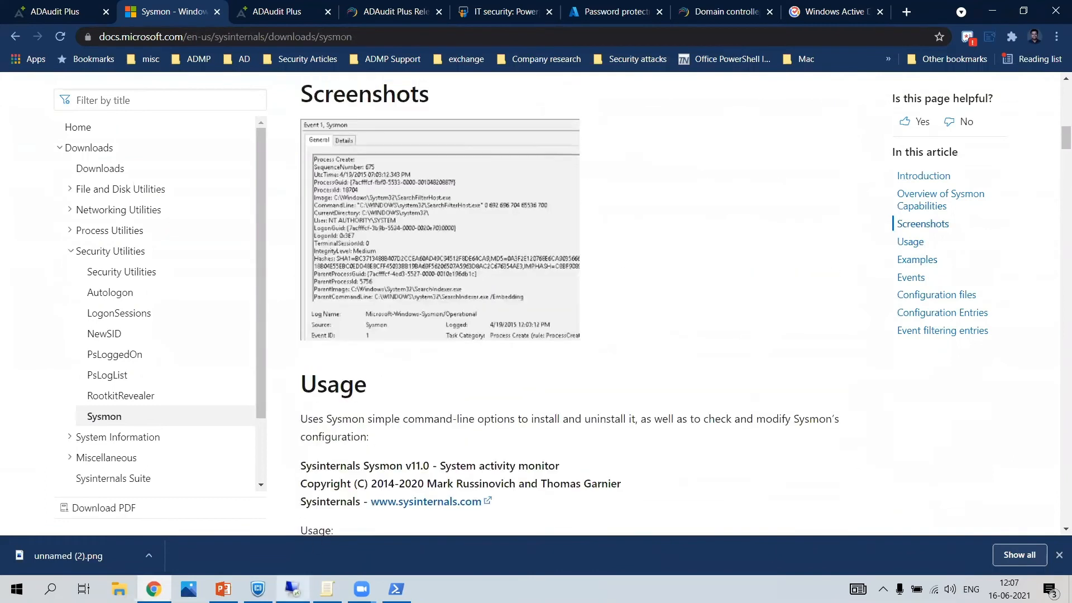
Switch to PowerPoint, present the "Sysmon auditing reports" slide, and exit the slide show
left_click(225, 589)
left_click(926, 568)
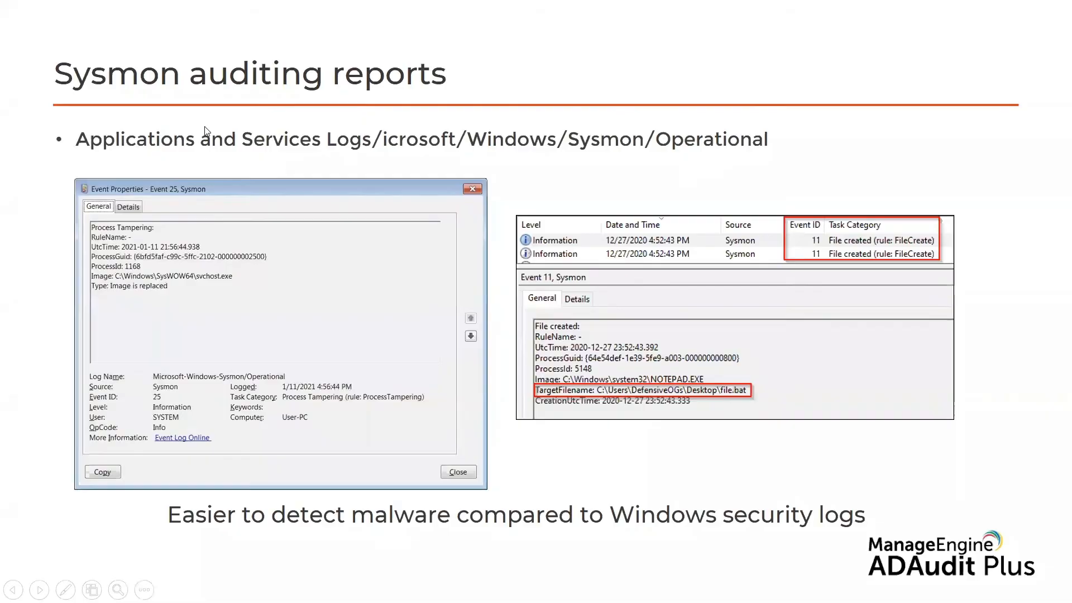
key("Escape")
Switch to Chrome and view the introduction and Download Sysmon link on the Microsoft Docs page
left_click(154, 588)
scroll(341, 333, "up", 2)
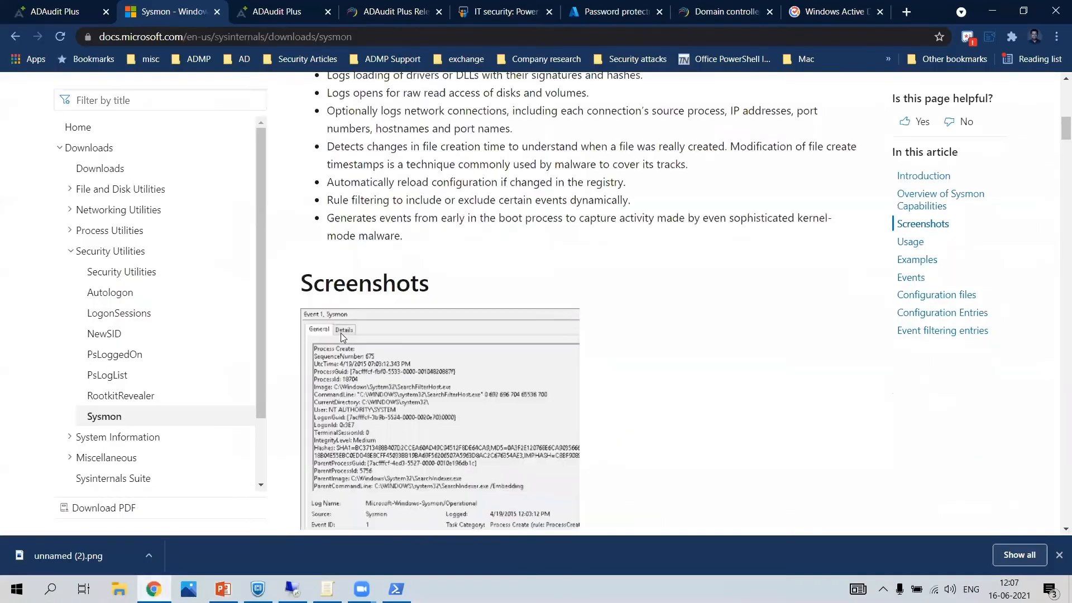
scroll(341, 333, "up", 15)
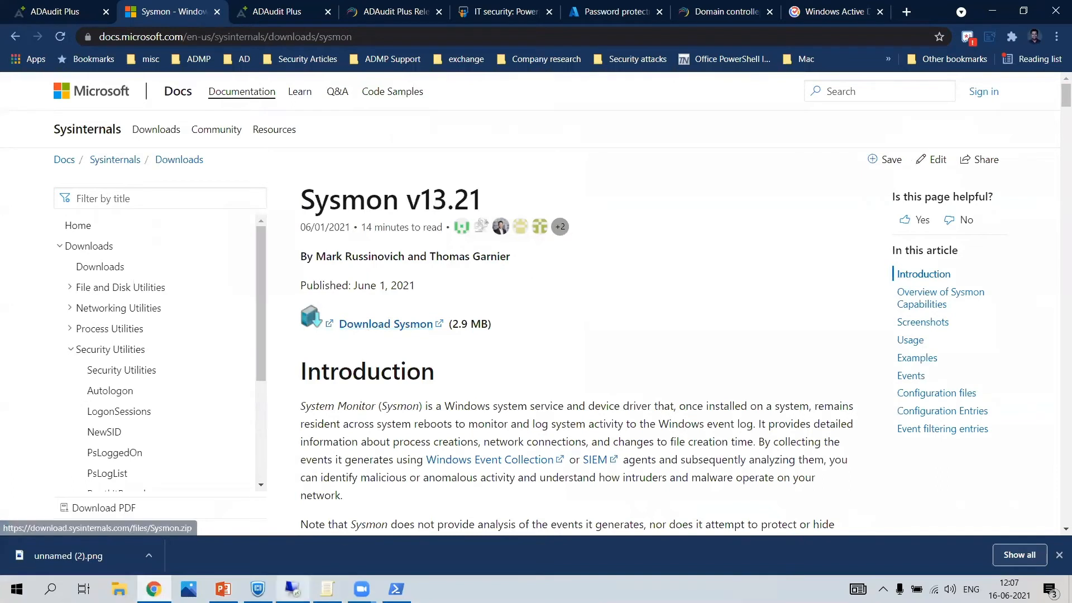
Show Event Viewer's Security log in the adap-ws remote session, and return to Chrome to highlight the "Sysmon v13.21" heading
left_click(292, 588)
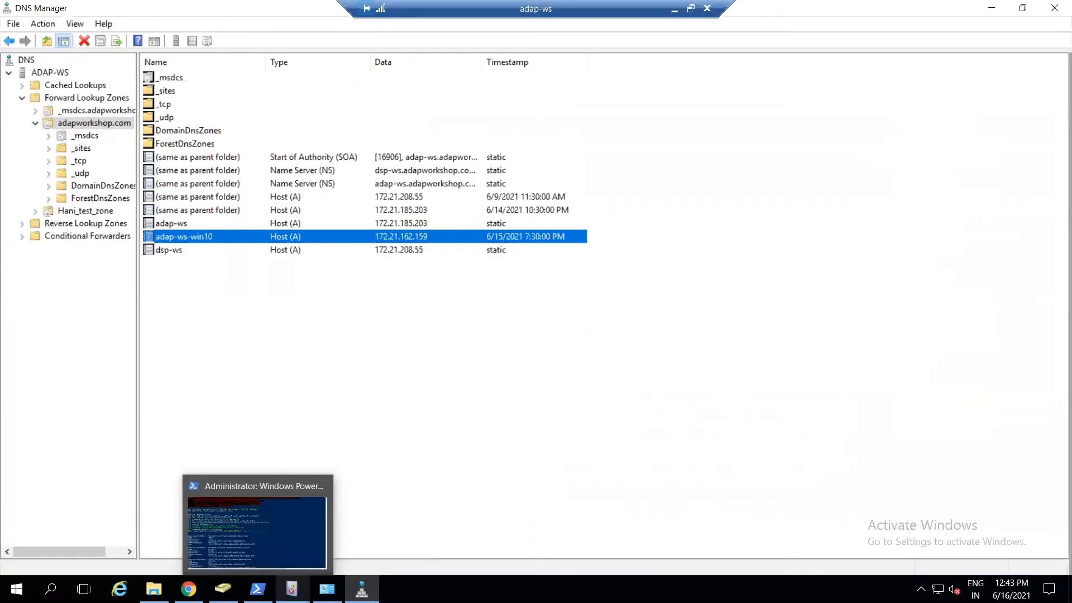
left_click(292, 589)
left_click(270, 557)
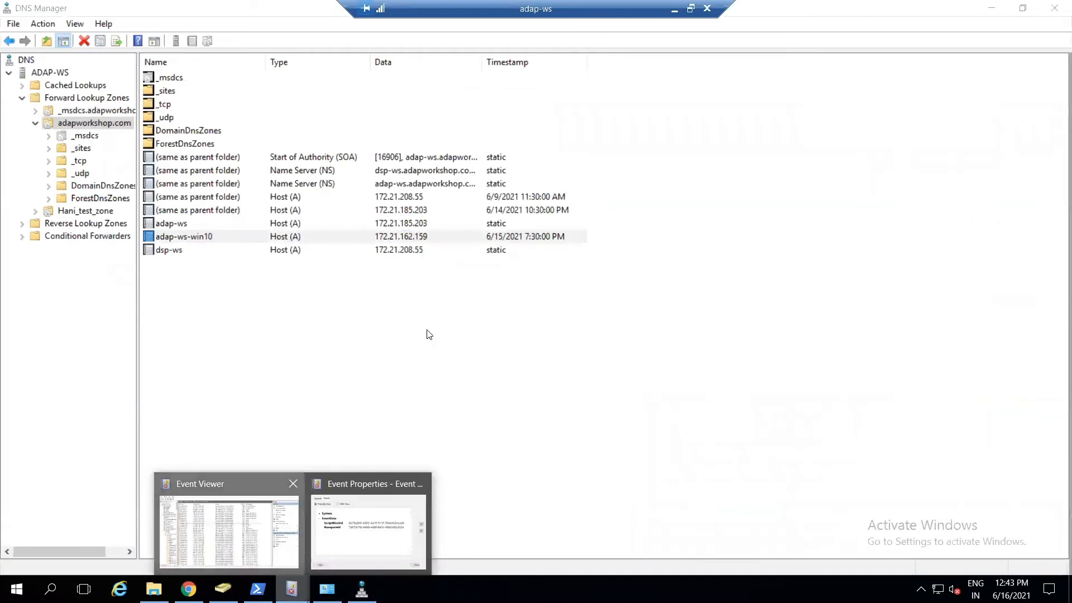
left_click(431, 256)
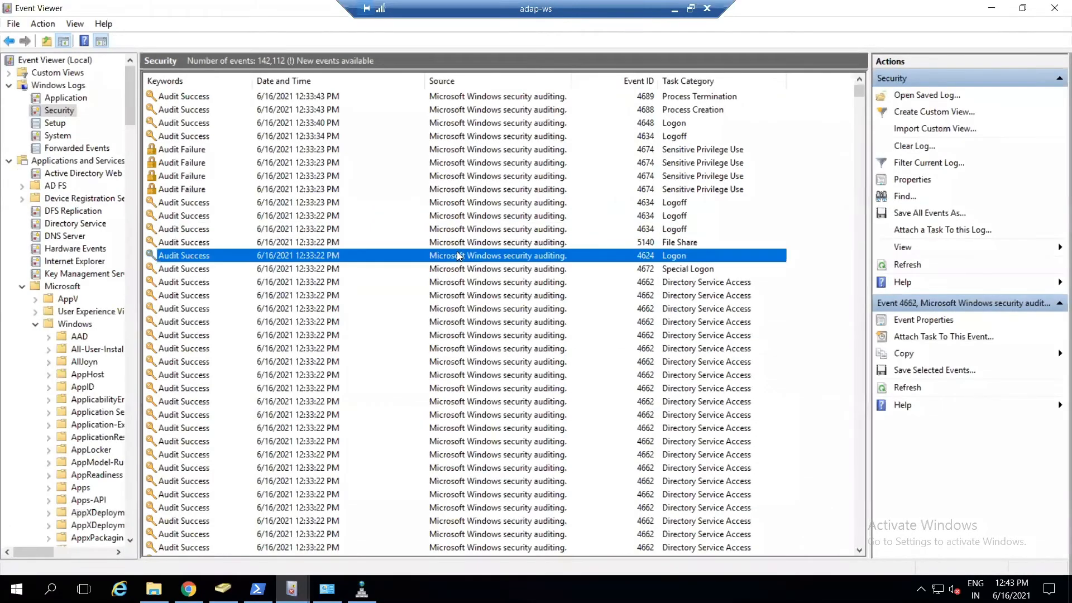
left_click(674, 9)
left_click_drag(314, 200, 489, 210)
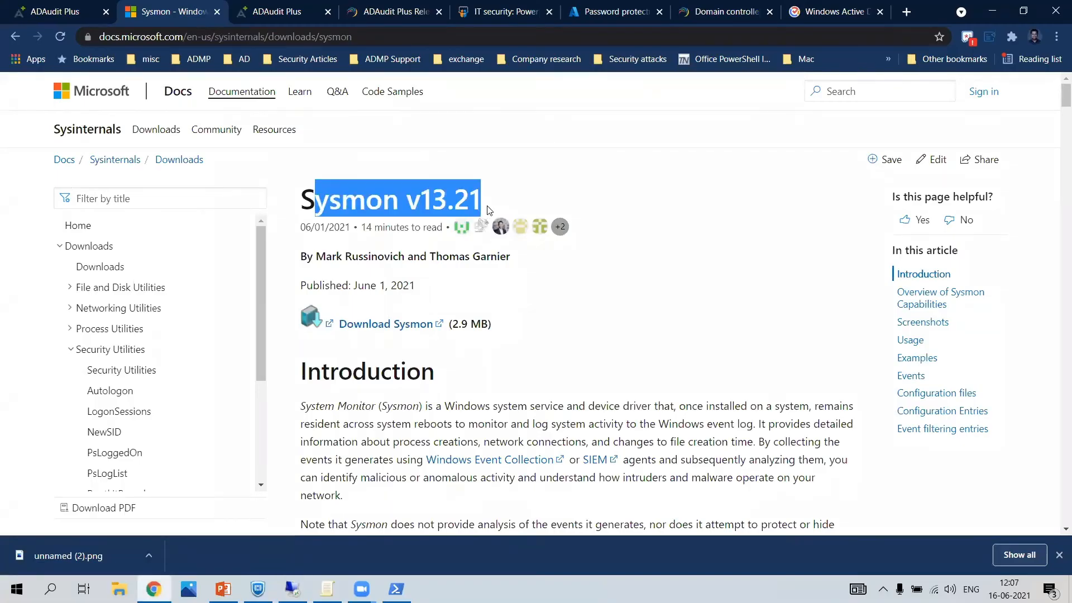
Return to the local ADAudit Plus reports and expand the Sysmon Auditing report group
left_click(26, 8)
scroll(78, 405, "up", 5)
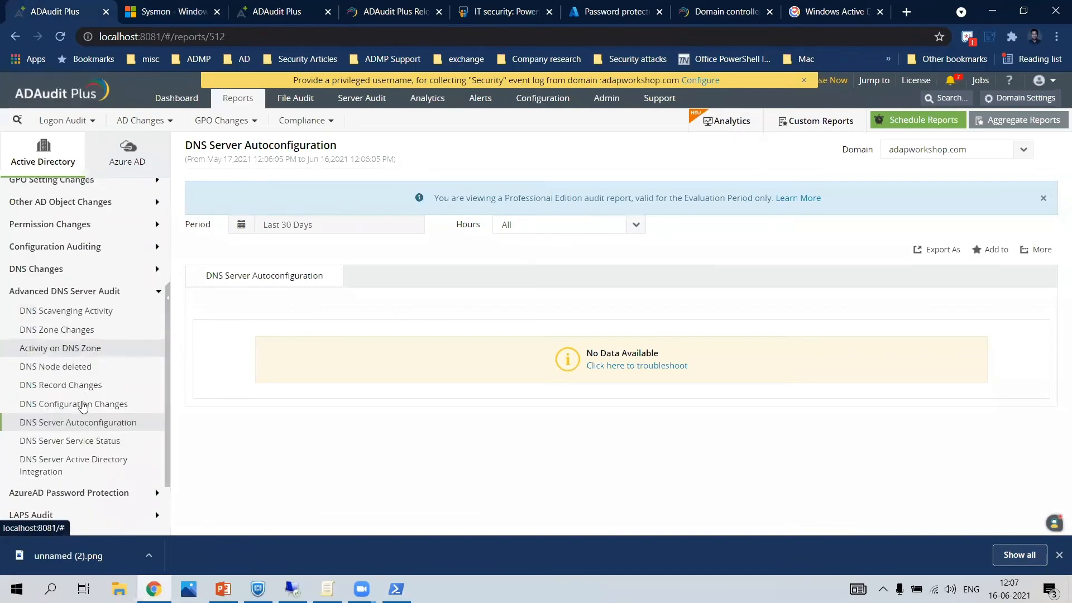
scroll(79, 415, "down", 5)
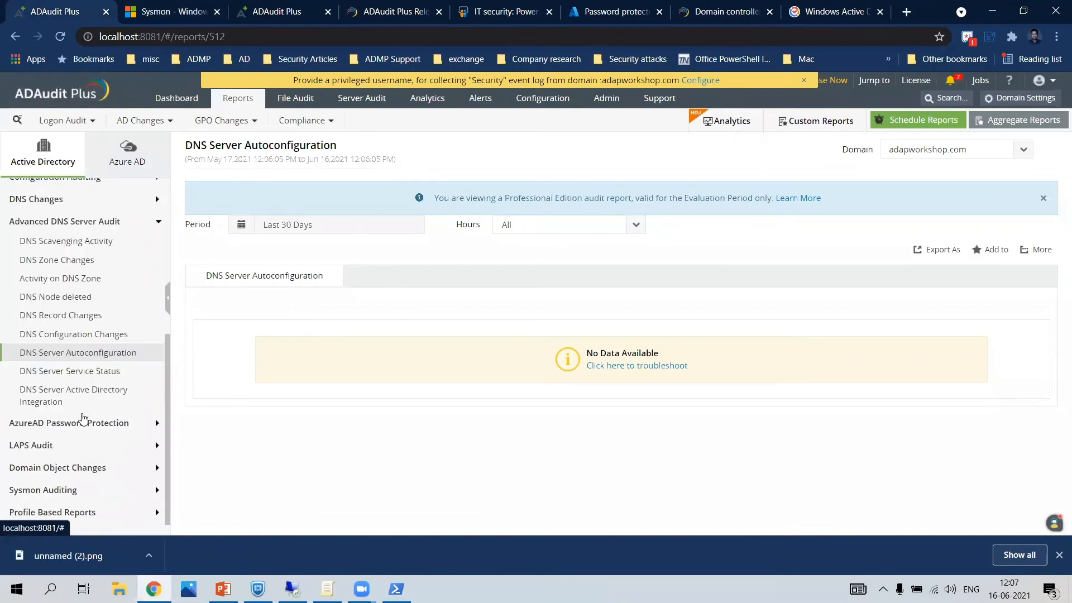
left_click(67, 490)
scroll(83, 437, "down", 2)
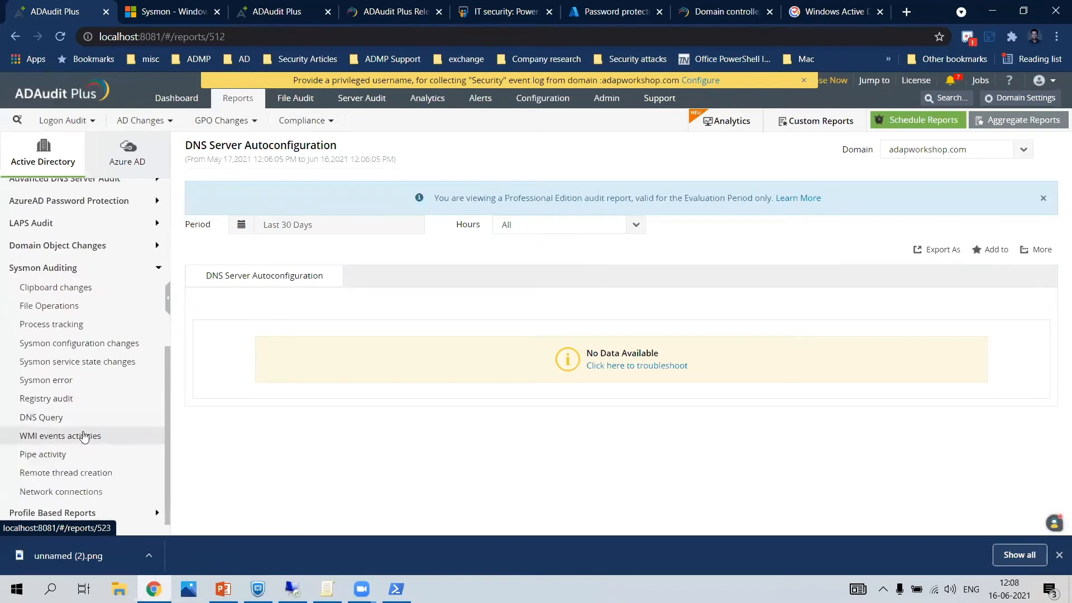
Under Sysmon Auditing, view the Registry audit, WMI events activities and Clipboard changes reports
scroll(84, 437, "up", 1)
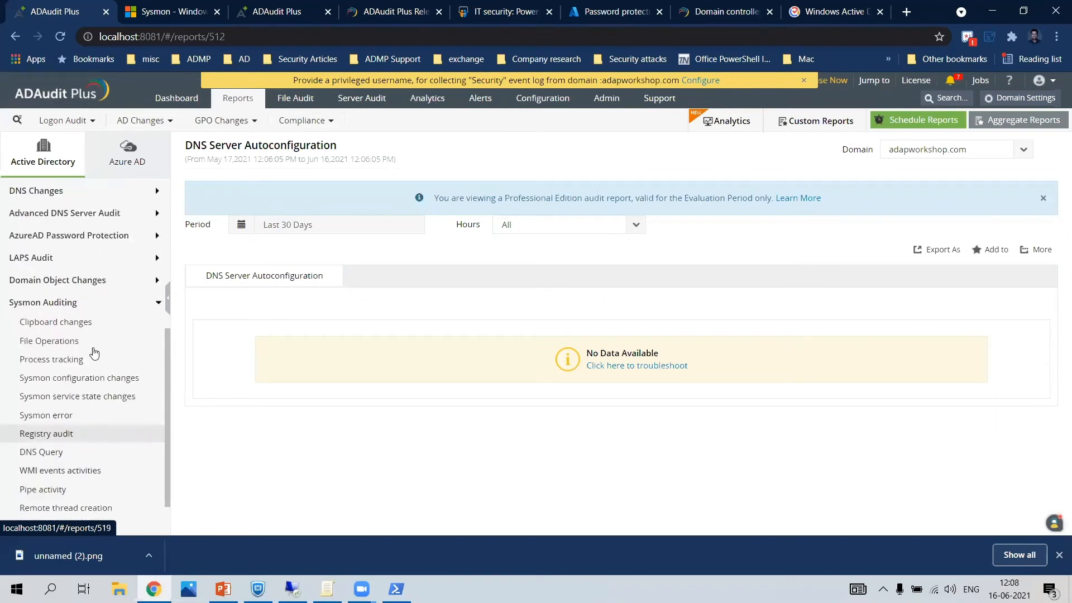
left_click(75, 434)
scroll(74, 436, "down", 1)
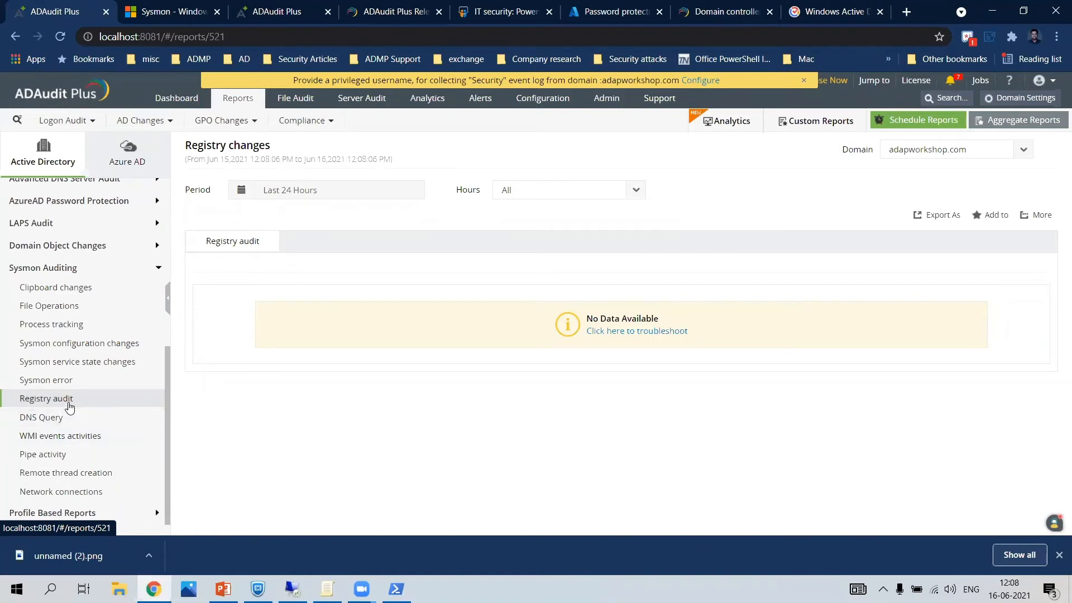
left_click(61, 435)
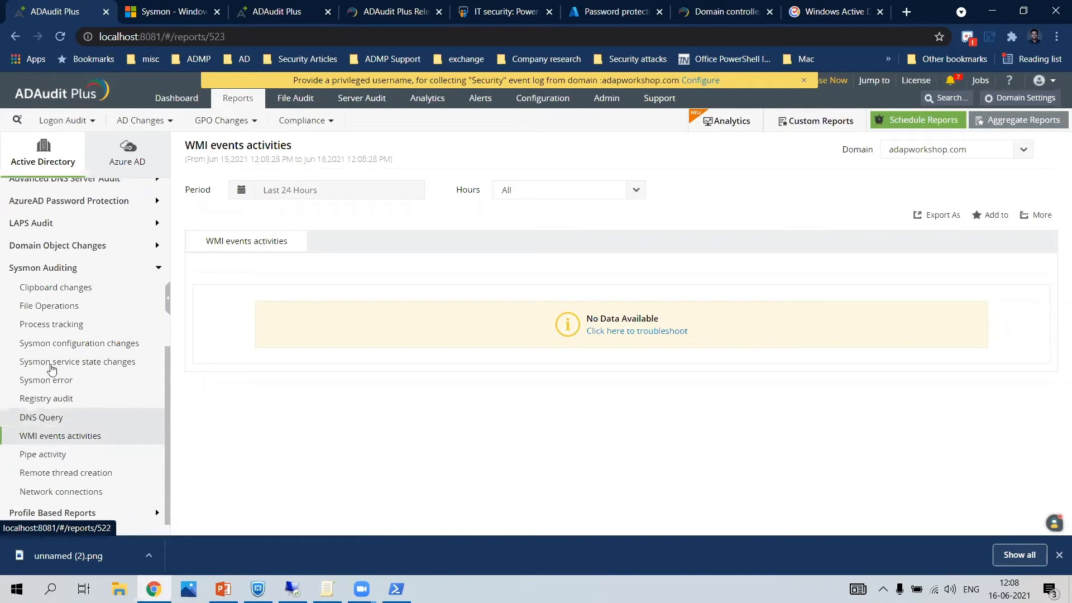
left_click(73, 289)
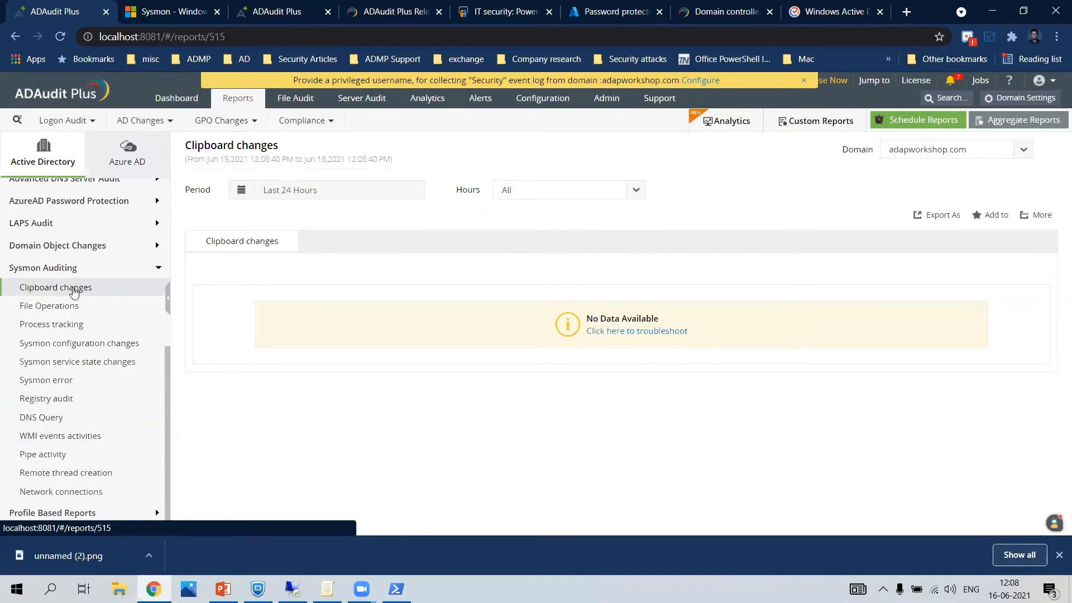
Open the Windows clipboard history and look through the copied items
key("super+v")
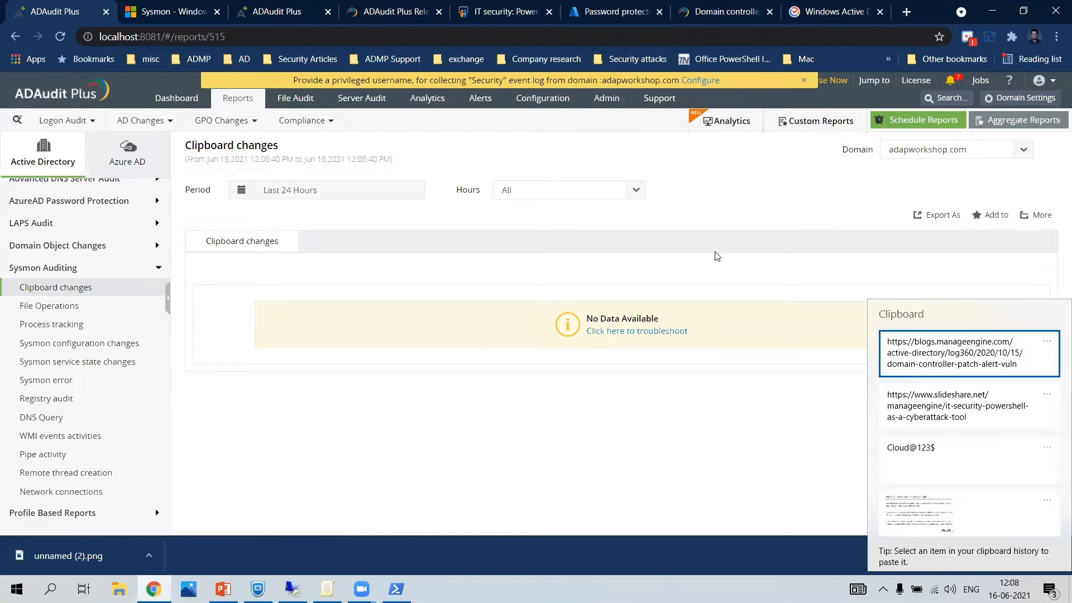
scroll(955, 459, "down", 1)
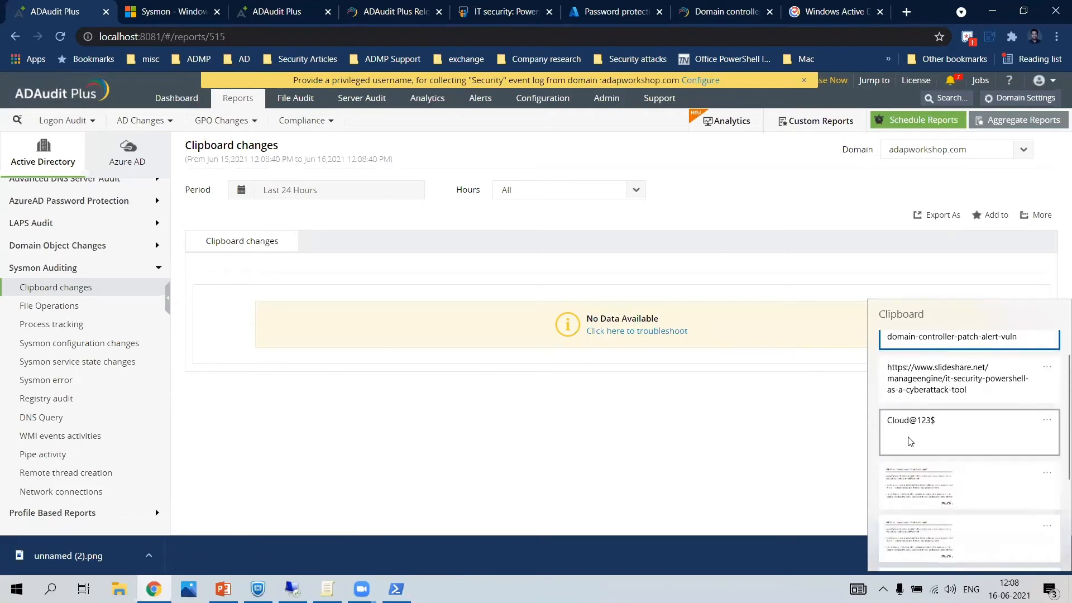
scroll(910, 440, "down", 3)
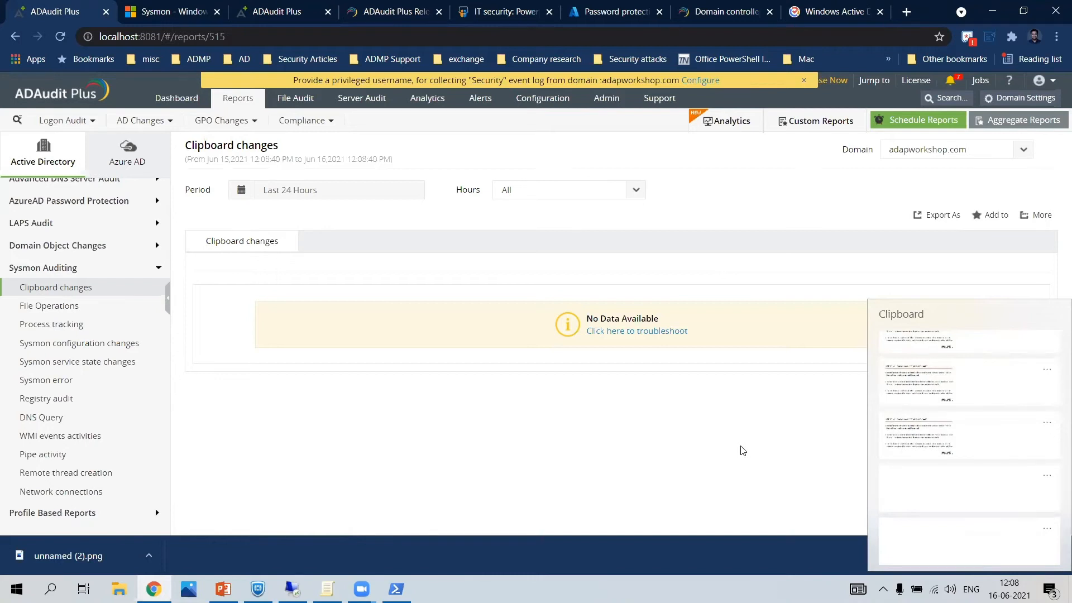
scroll(989, 433, "up", 4)
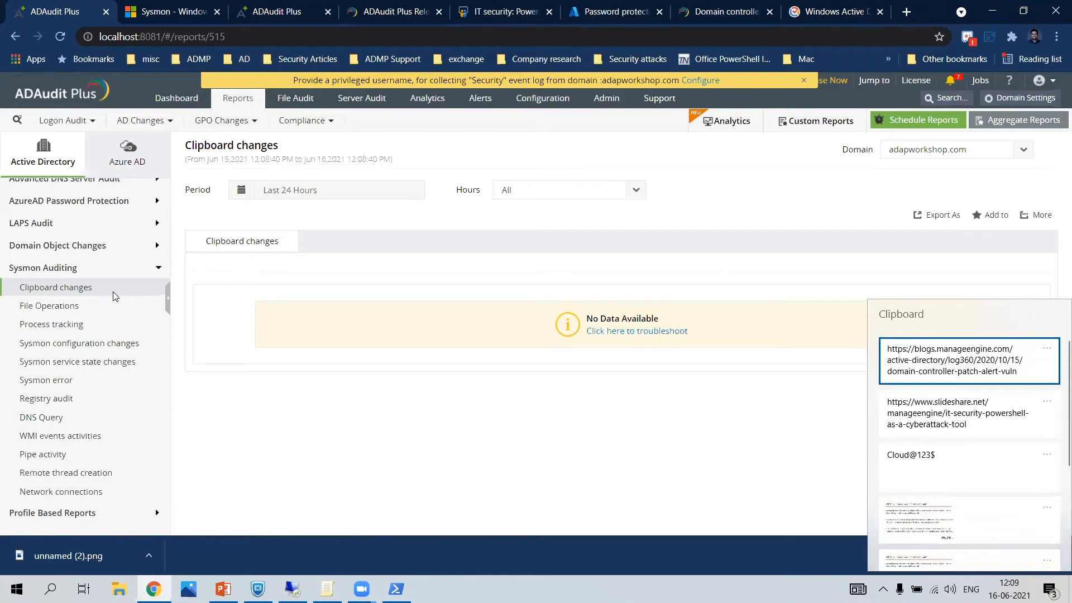
View the File Operations report under Sysmon Auditing, and switch to PowerPoint to show the "Sysmon auditing reports" slide
left_click(72, 308)
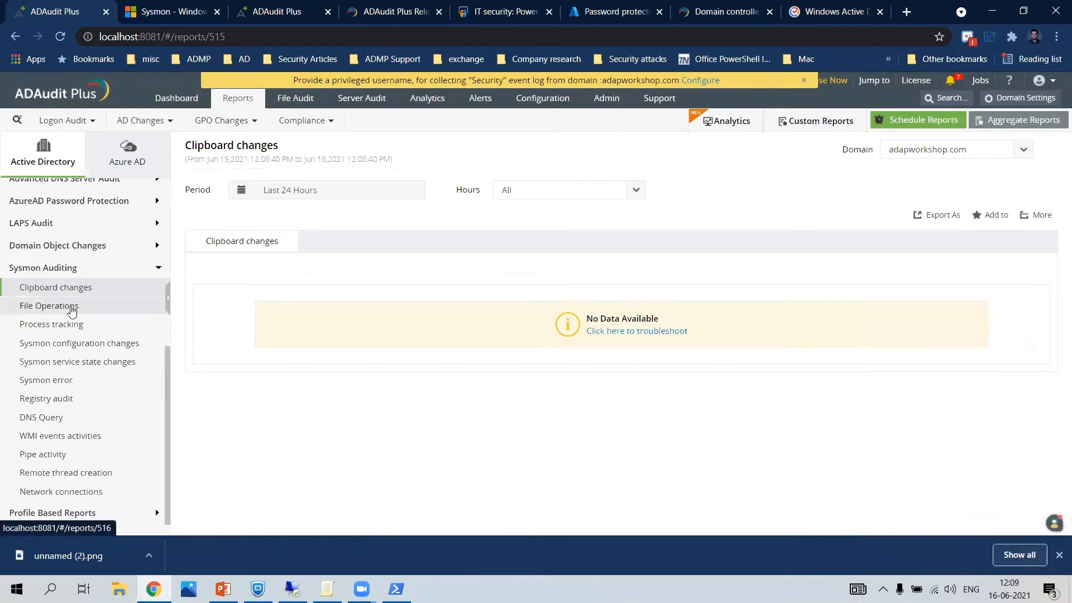
left_click(72, 308)
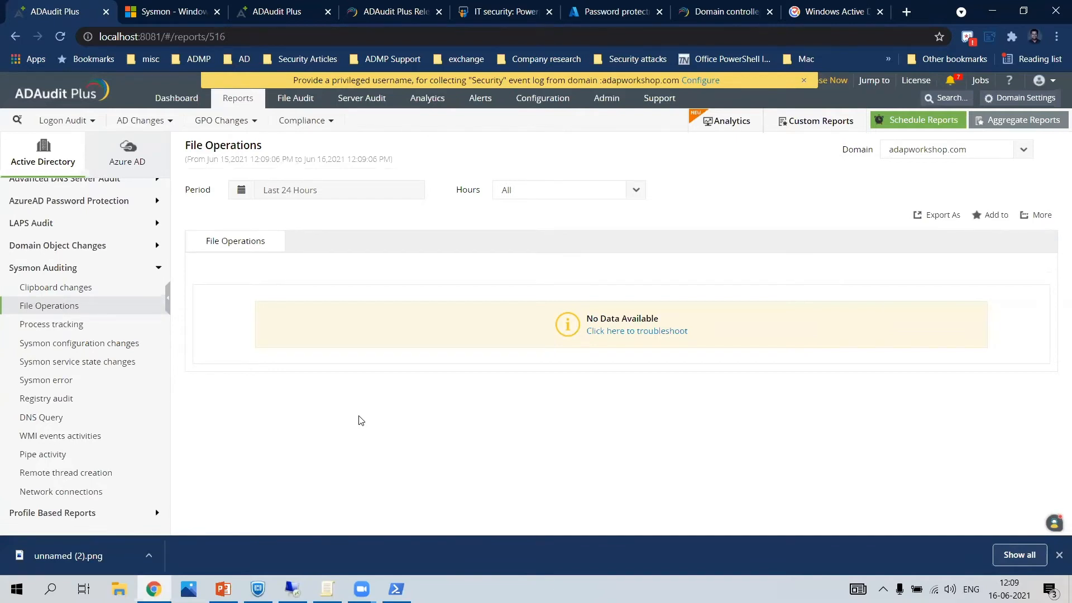
left_click(223, 589)
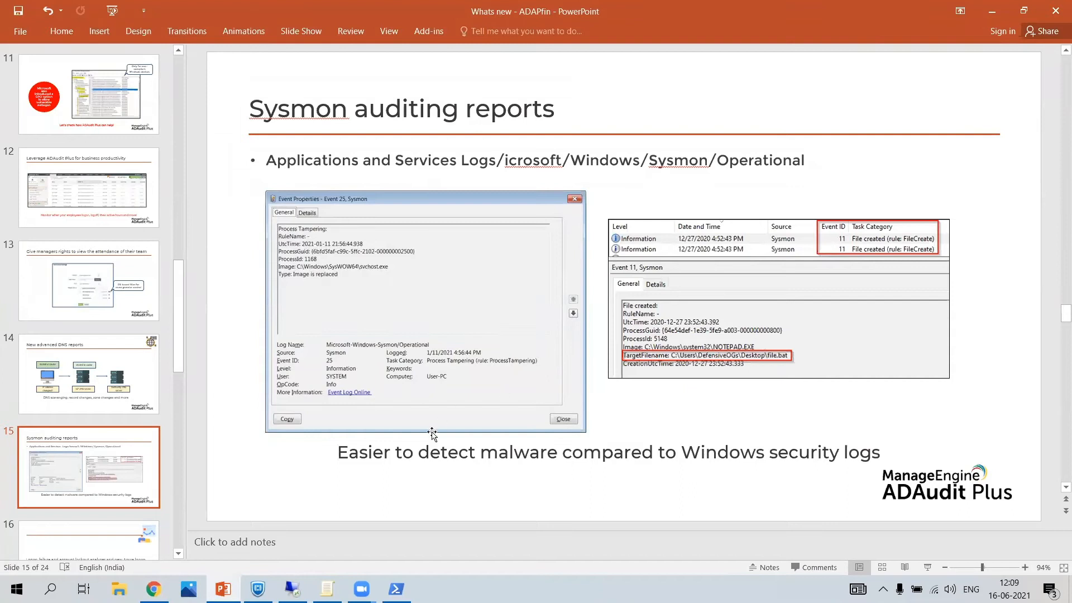
Return to Chrome, glance at the Microsoft Docs Sysmon page, and view the Sysmon service state changes report in the local ADAudit Plus
left_click(153, 589)
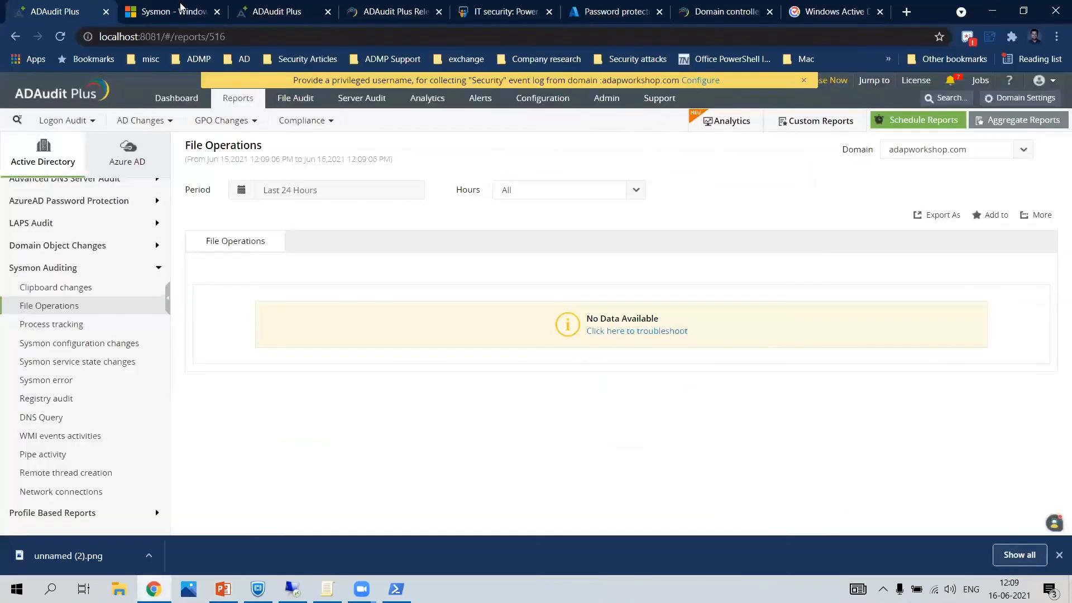
key("ctrl+Tab")
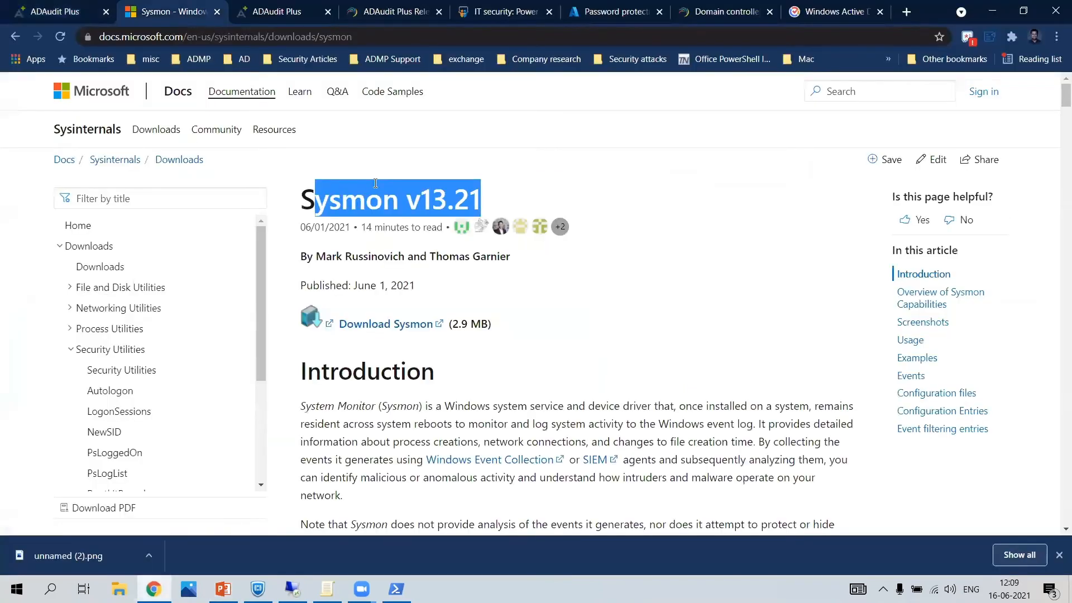
key("ctrl+shift+Tab")
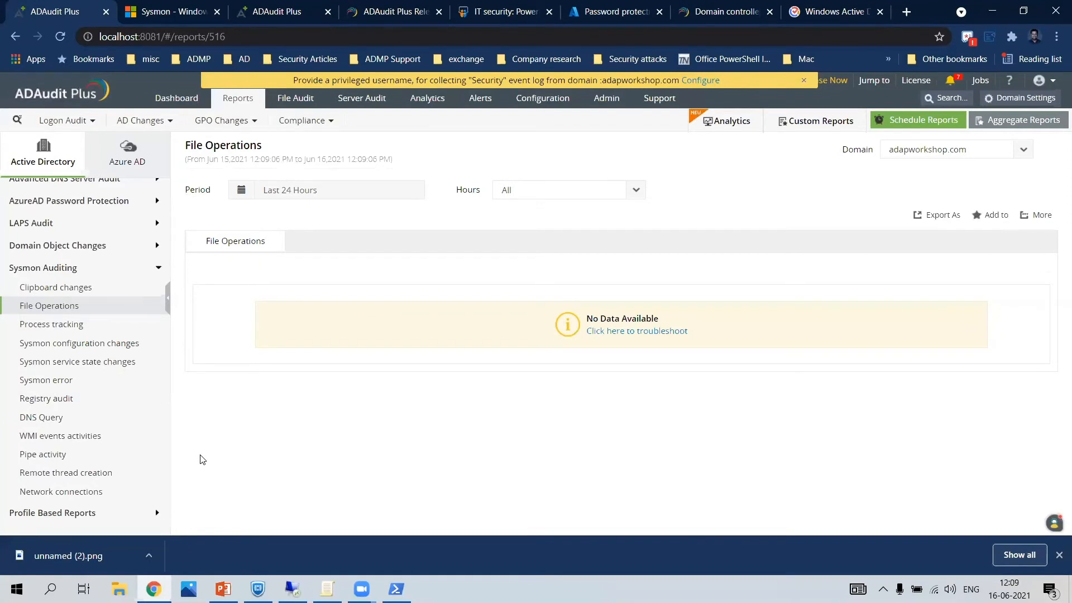
left_click(130, 368)
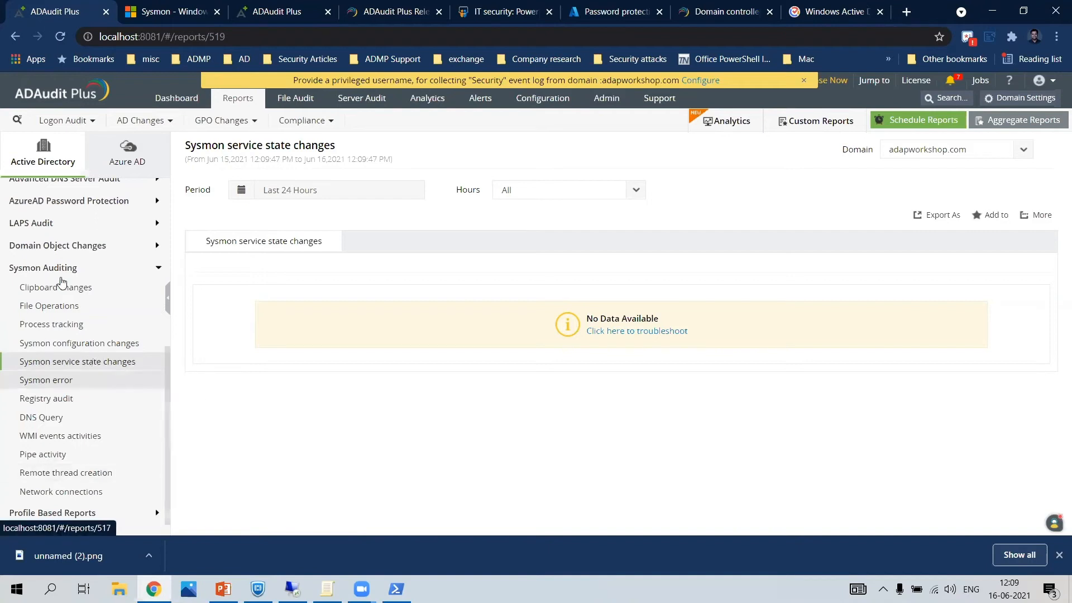
Switch to PowerPoint, present the slides from "Sysmon auditing reports" to the logon failure and account lockout analyzer slide, and end the show
left_click(222, 588)
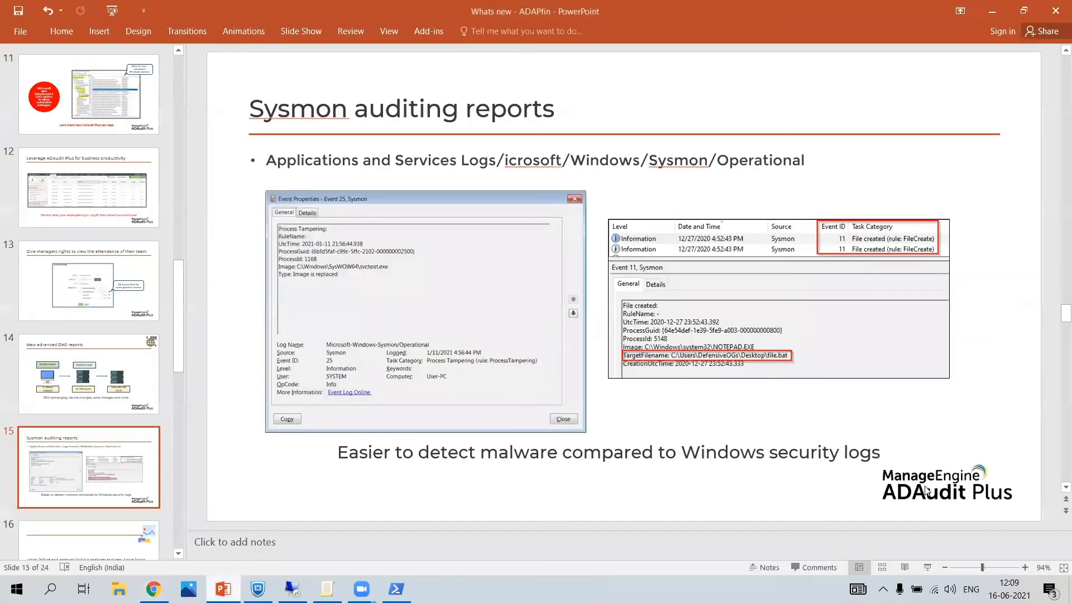
left_click(927, 567)
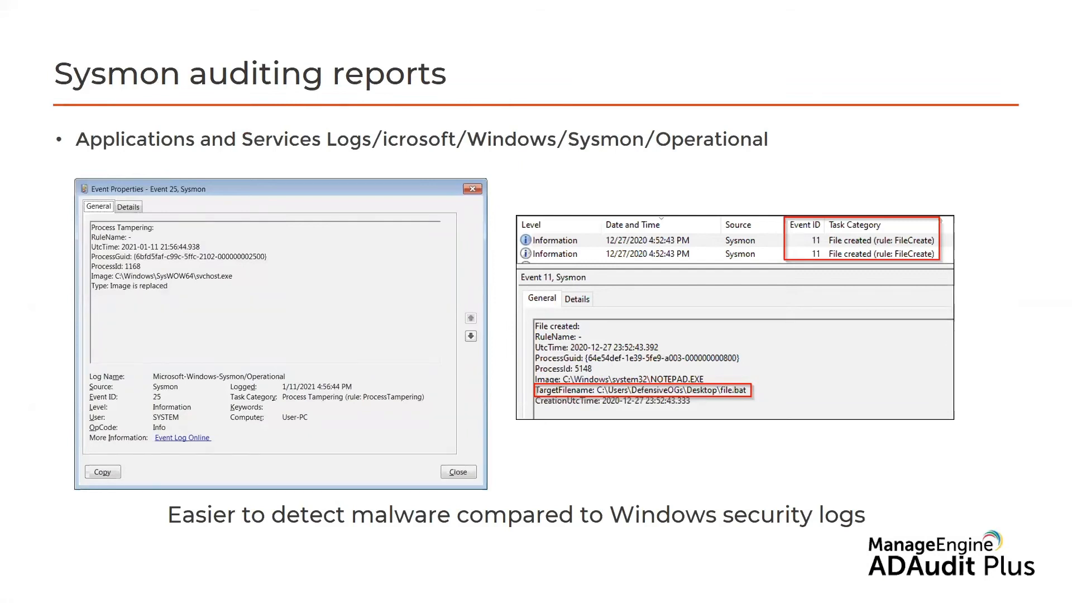
key("Right")
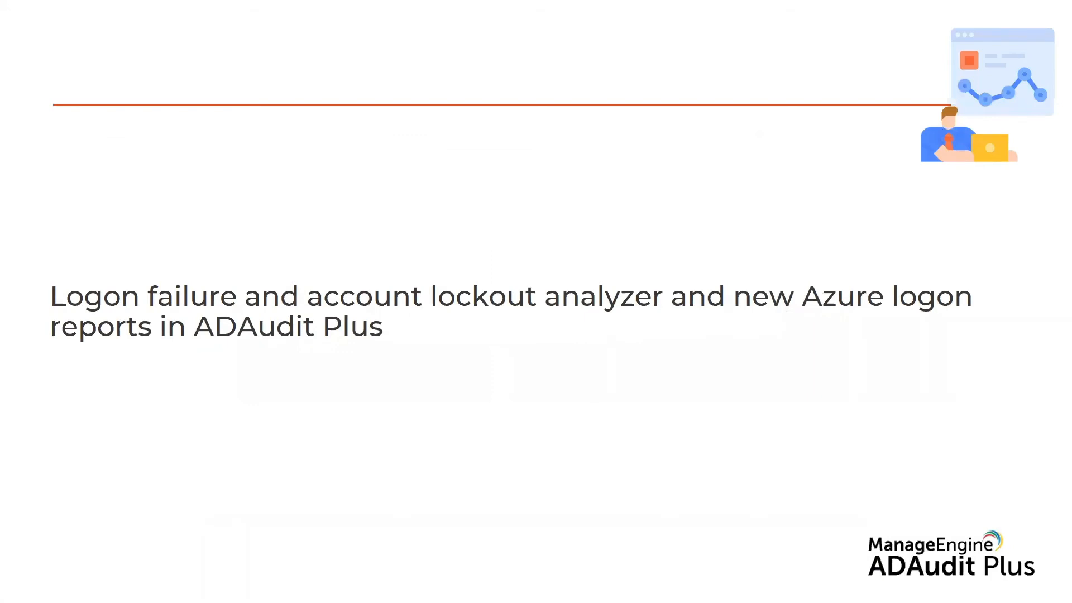
key("Escape")
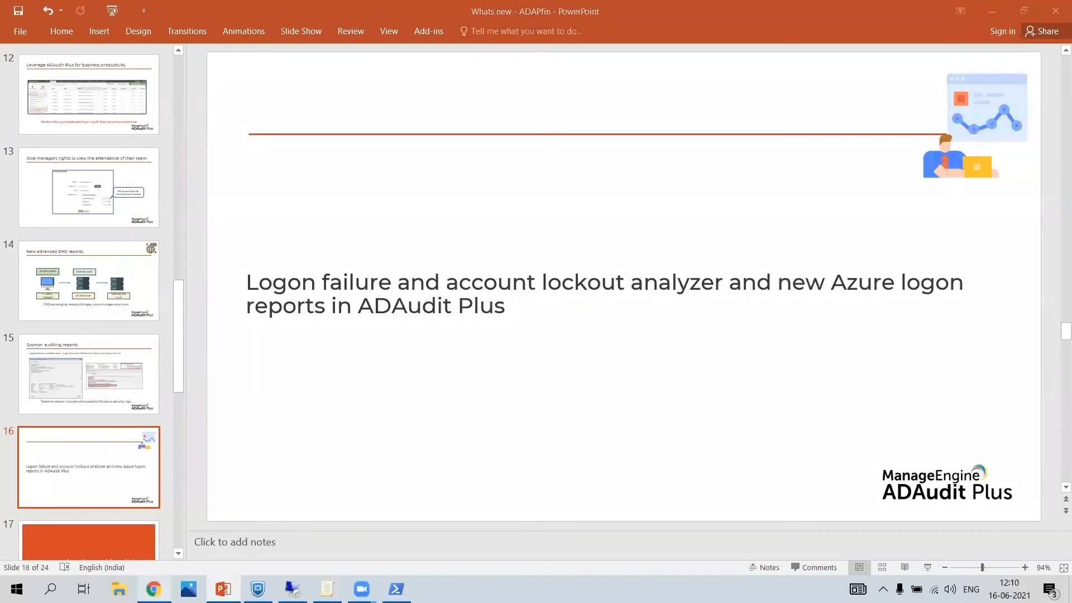
Return to the local ADAudit Plus reports in Chrome and open the Logon Failures report under User Logon Reports
key("alt+Tab")
left_click(239, 103)
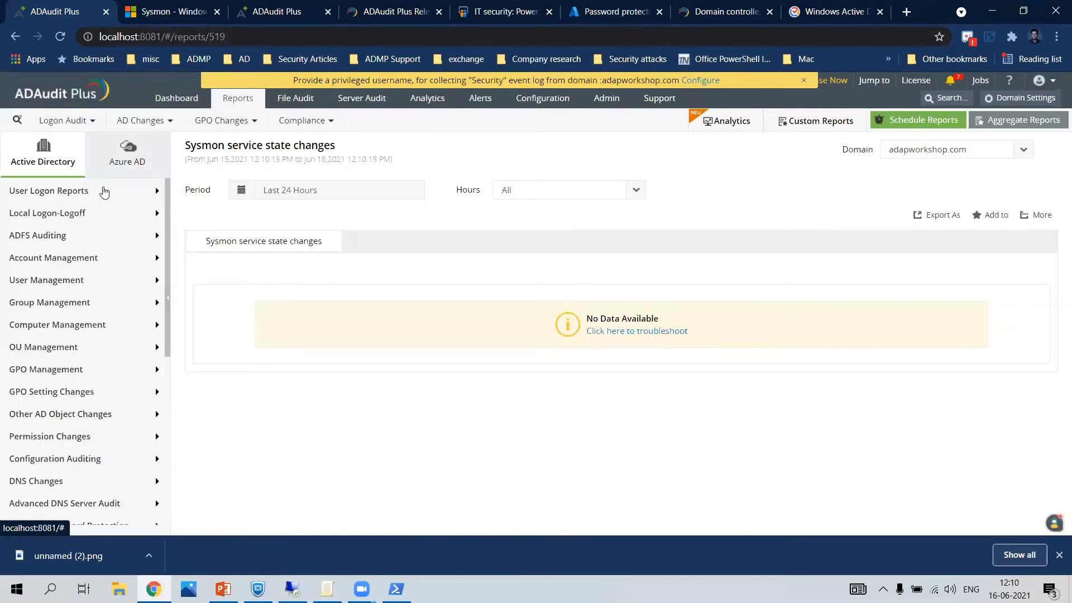
left_click(103, 192)
left_click(58, 211)
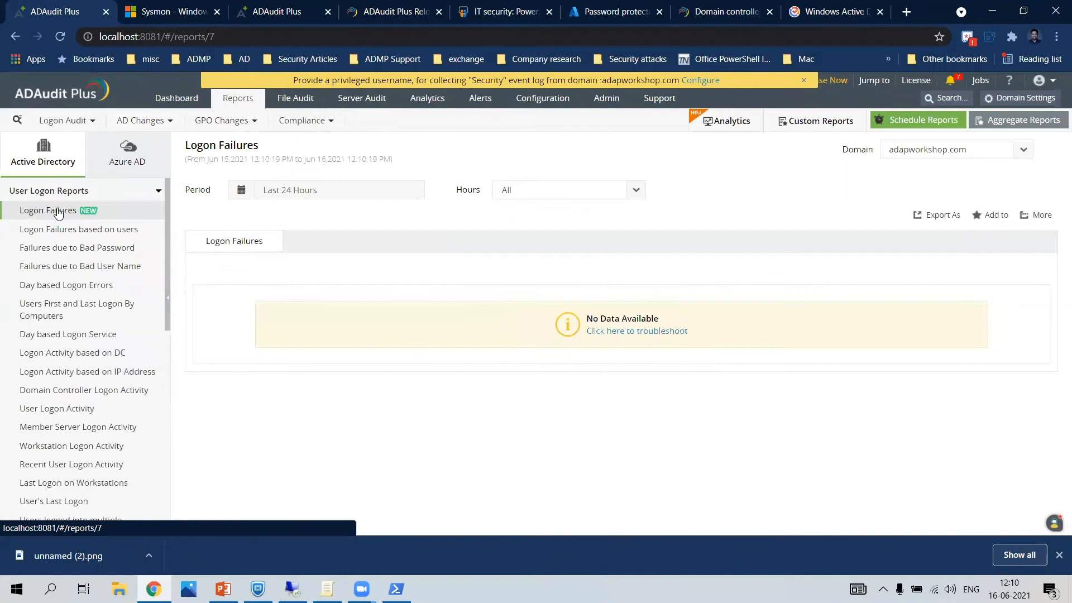
Switch to the ADAudit Plus online demo, dismiss the open search, and view the Logon Failures report under User Logon Reports
left_click(290, 6)
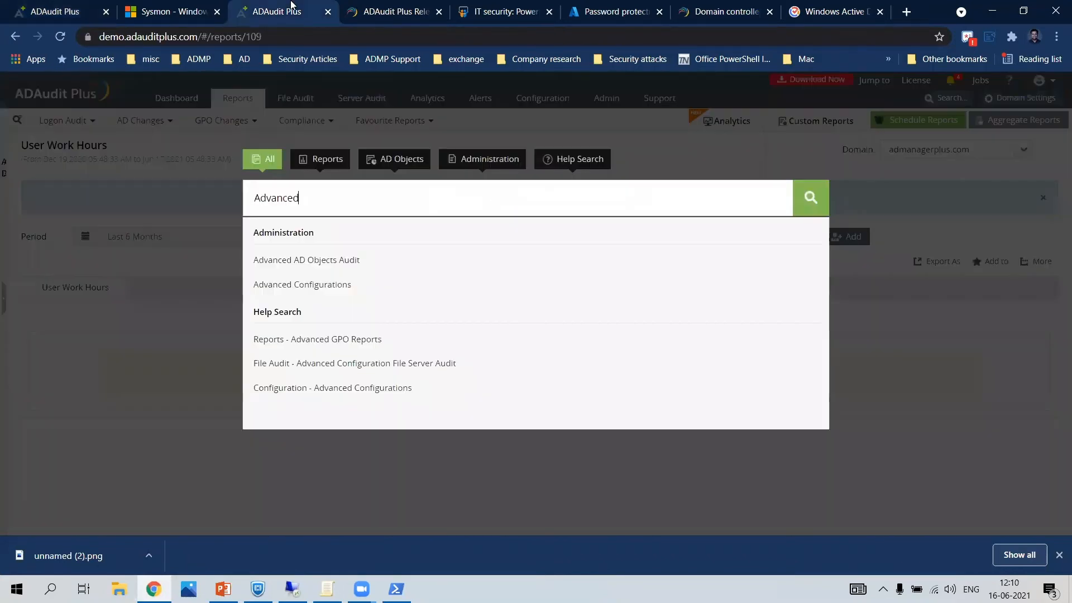
left_click(223, 108)
left_click(233, 96)
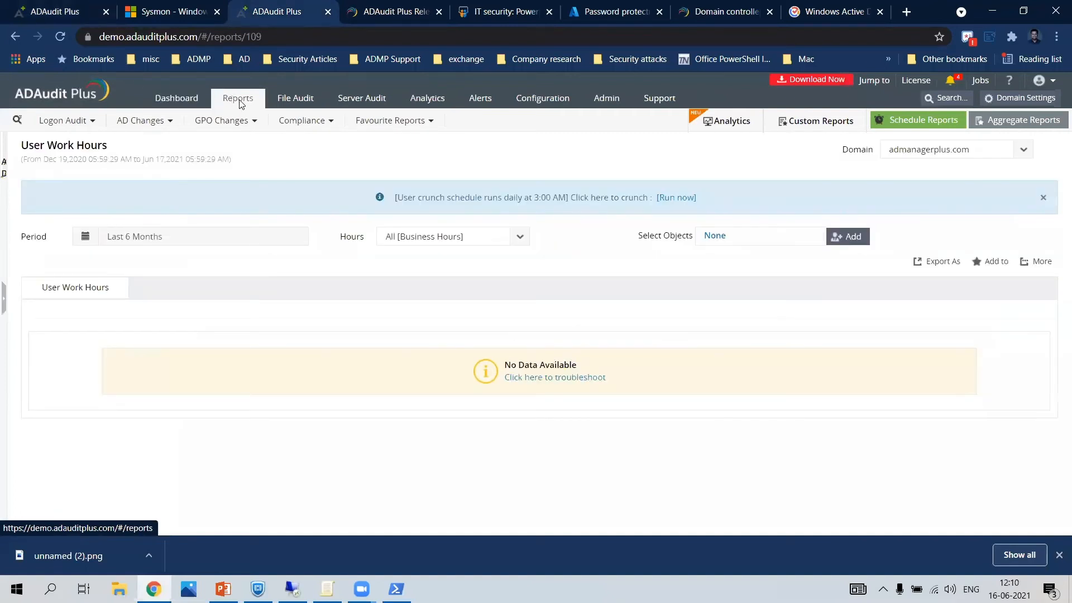
left_click(241, 101)
left_click(16, 37)
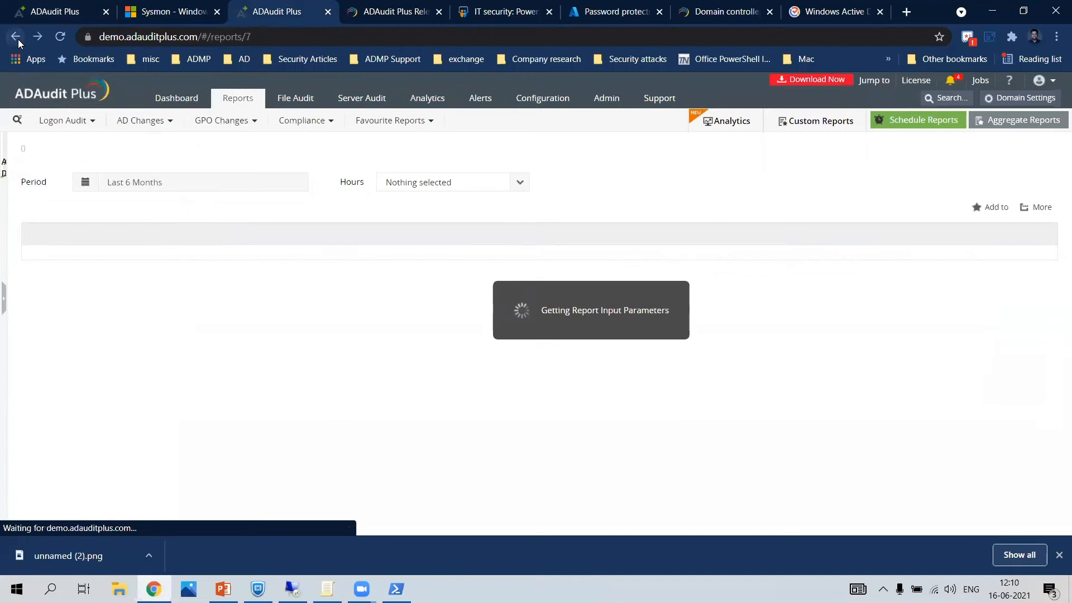
left_click(16, 37)
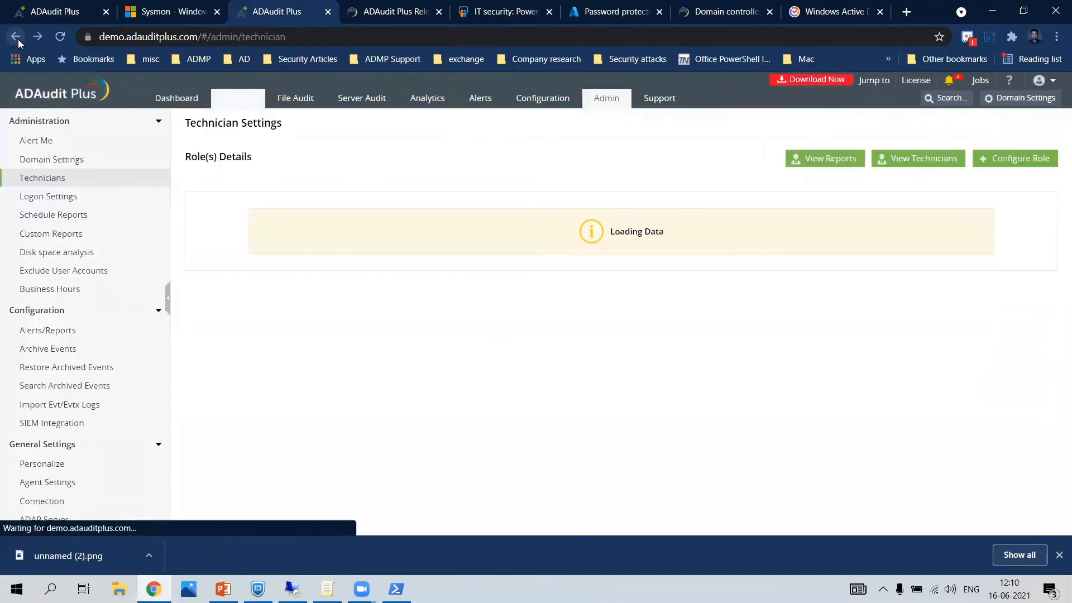
left_click(243, 106)
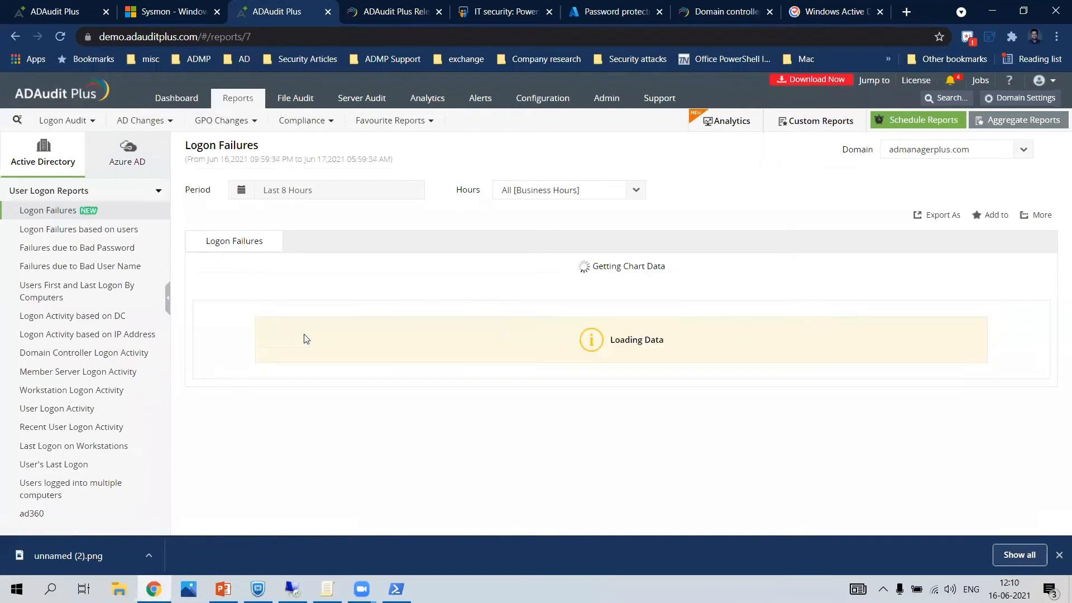
scroll(305, 339, "down", 1)
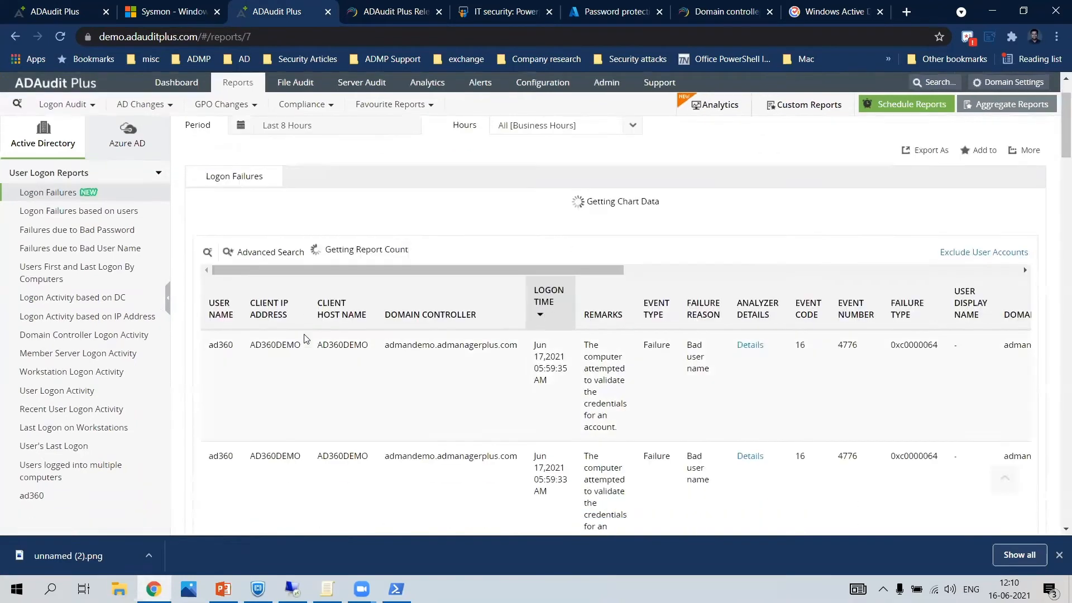
scroll(305, 339, "up", 1)
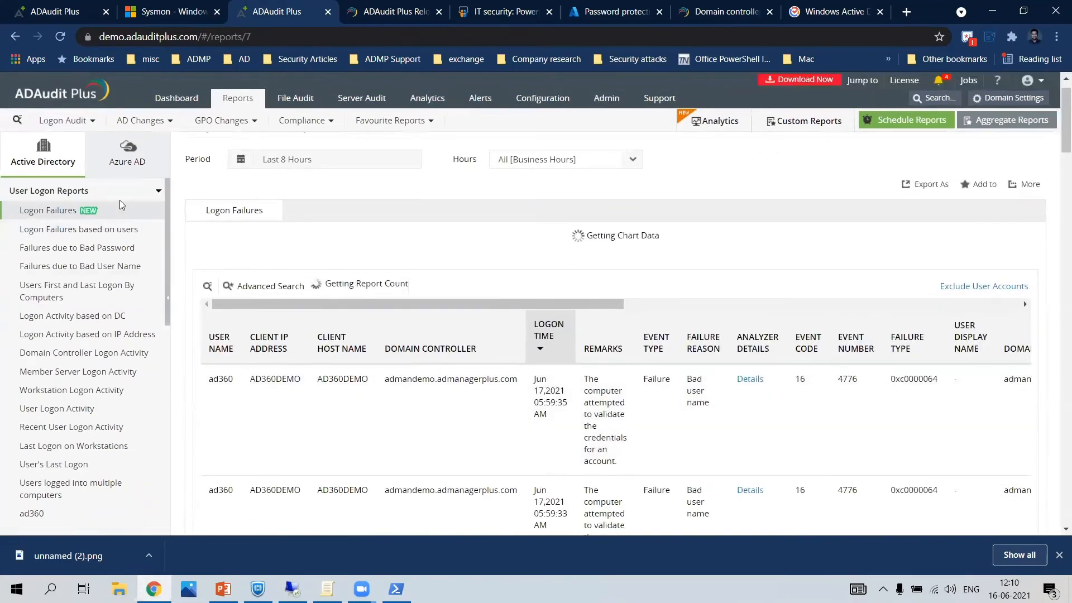
scroll(411, 290, "down", 2)
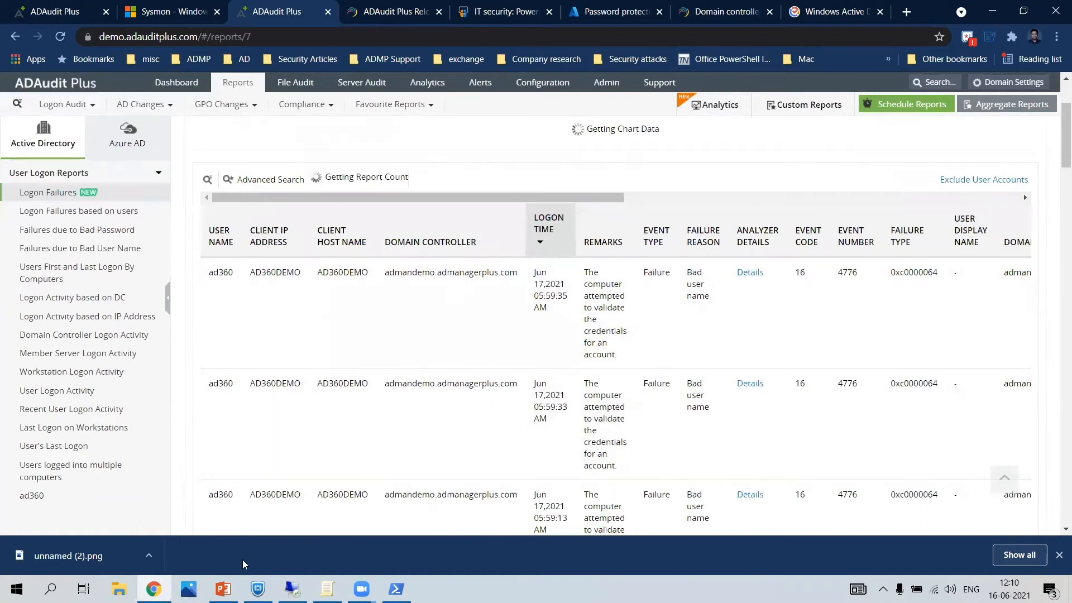
Show the Logon and Logoff events in Event Viewer's Security log on the adap-ws remote session, and return to Chrome
left_click(292, 591)
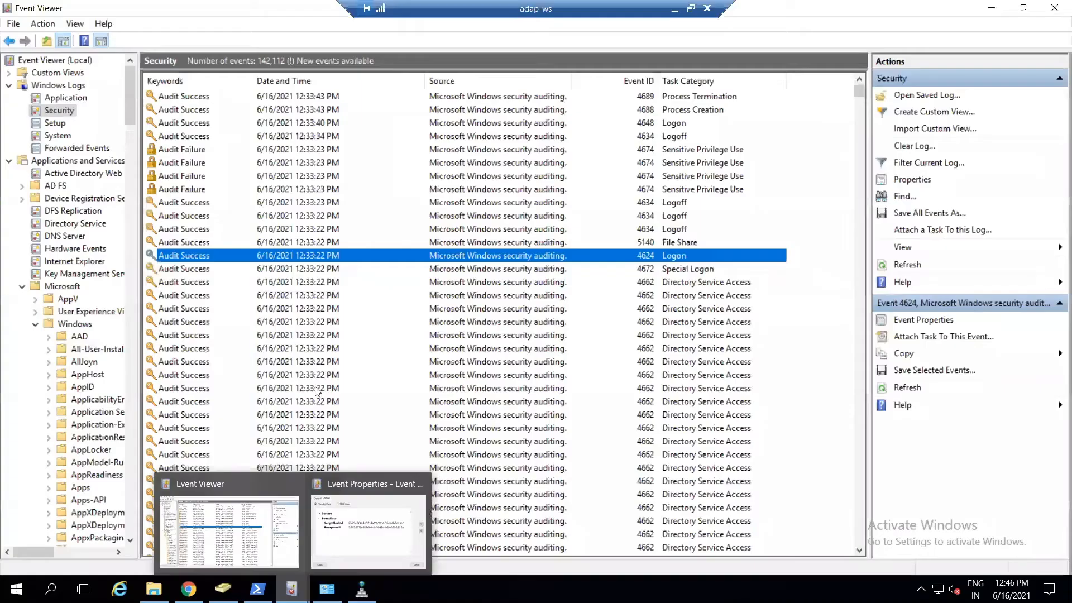
left_click(676, 123)
left_click(677, 138)
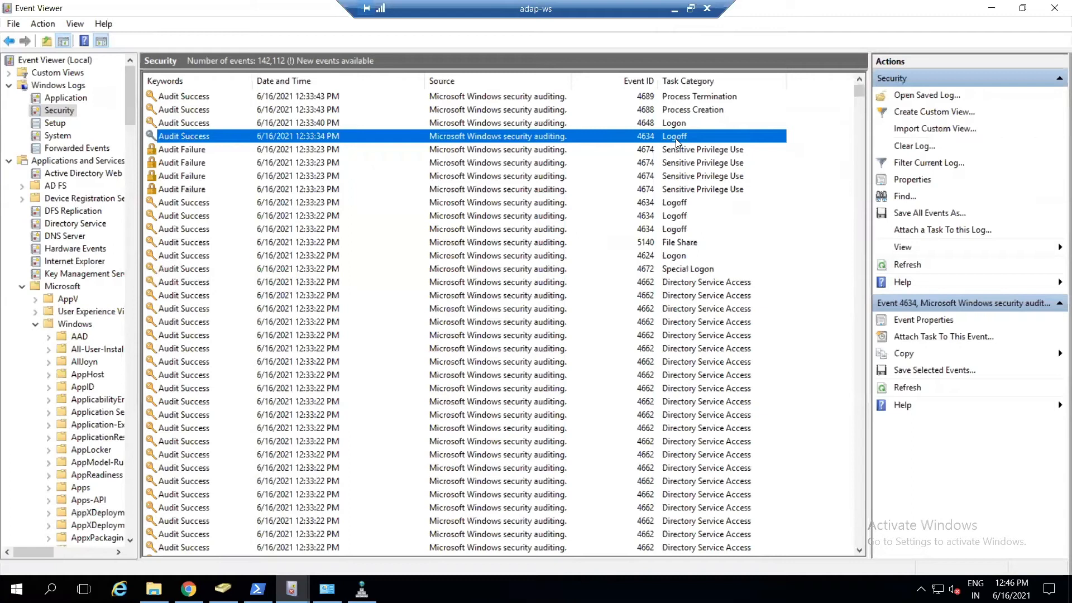
left_click(674, 9)
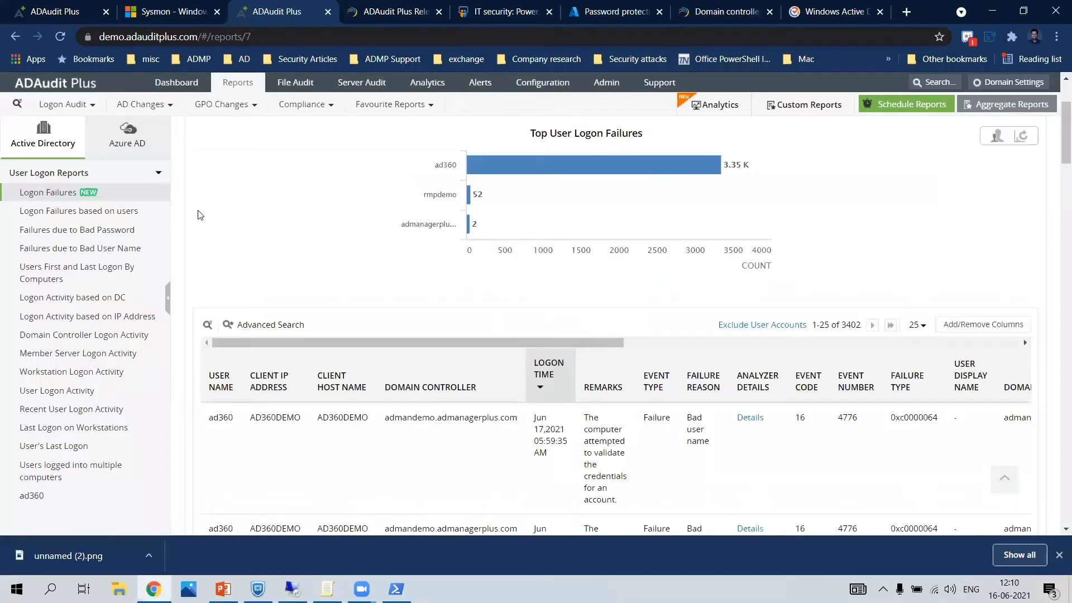
Open the analyzer details of the first ad360 logon failure and submit caller machine AD360DEMO with domain admanagerplus.com
scroll(582, 478, "down", 2)
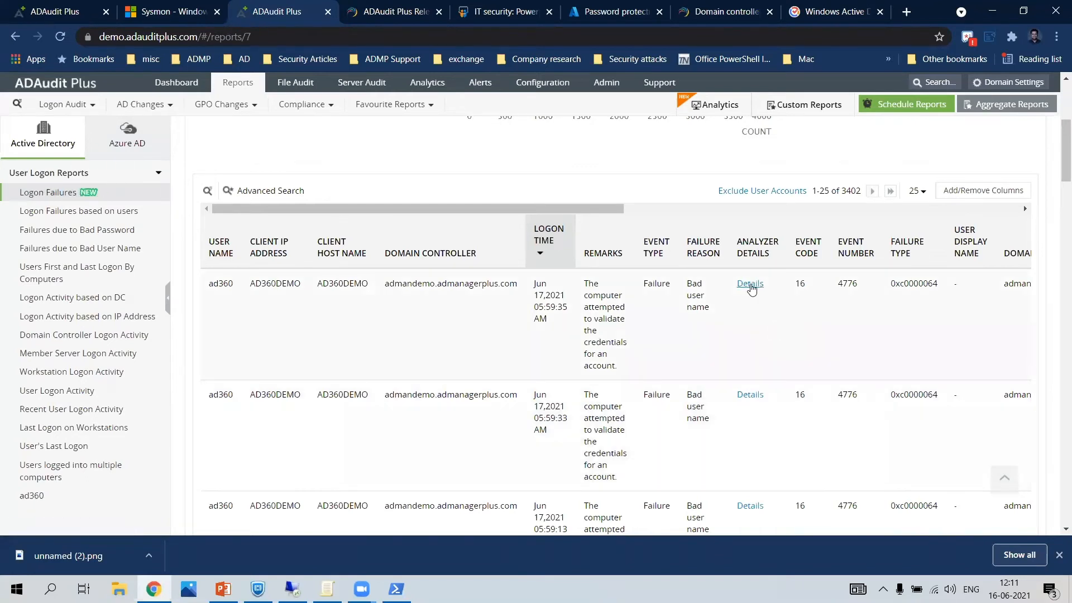
left_click(751, 284)
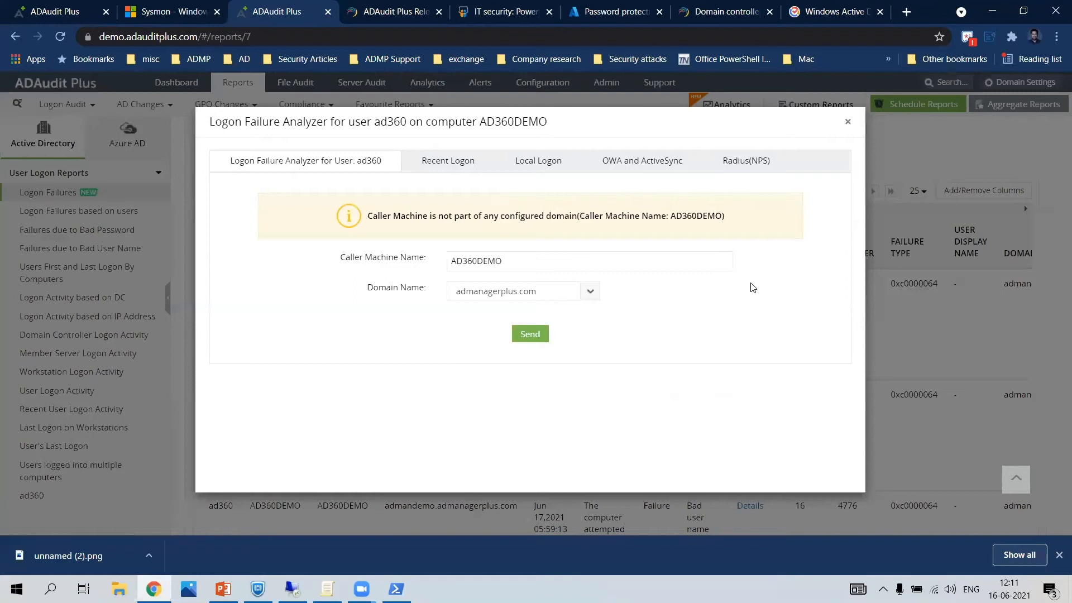
left_click(543, 333)
In the Logon Failure Analyzer, review the Recent Logon, Local Logon, OWA and ActiveSync, and Radius(NPS) views for user ad360
left_click(475, 162)
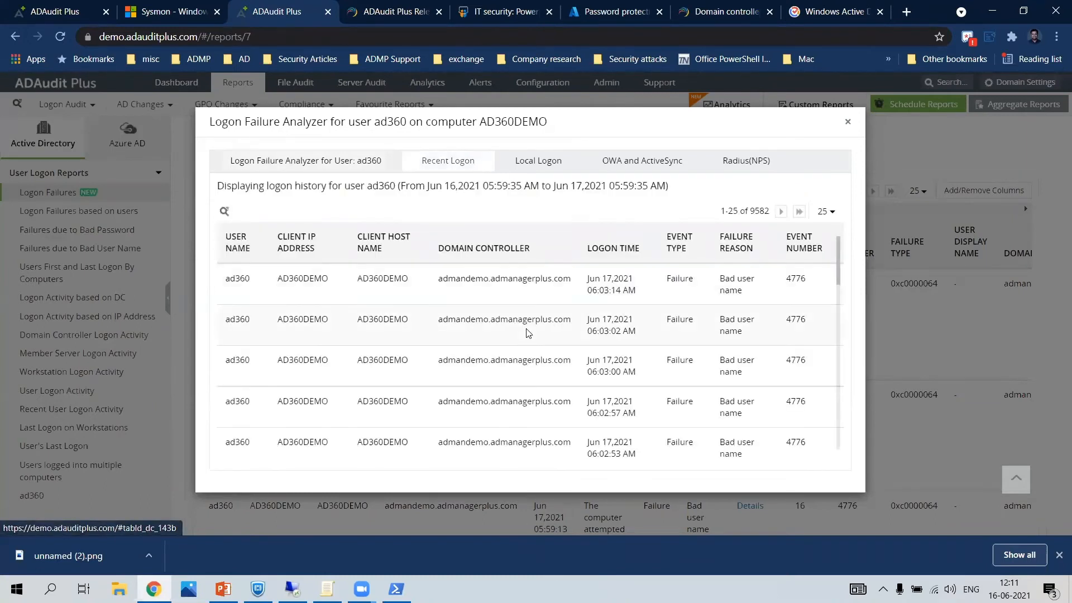
scroll(529, 333, "down", 15)
scroll(528, 334, "up", 15)
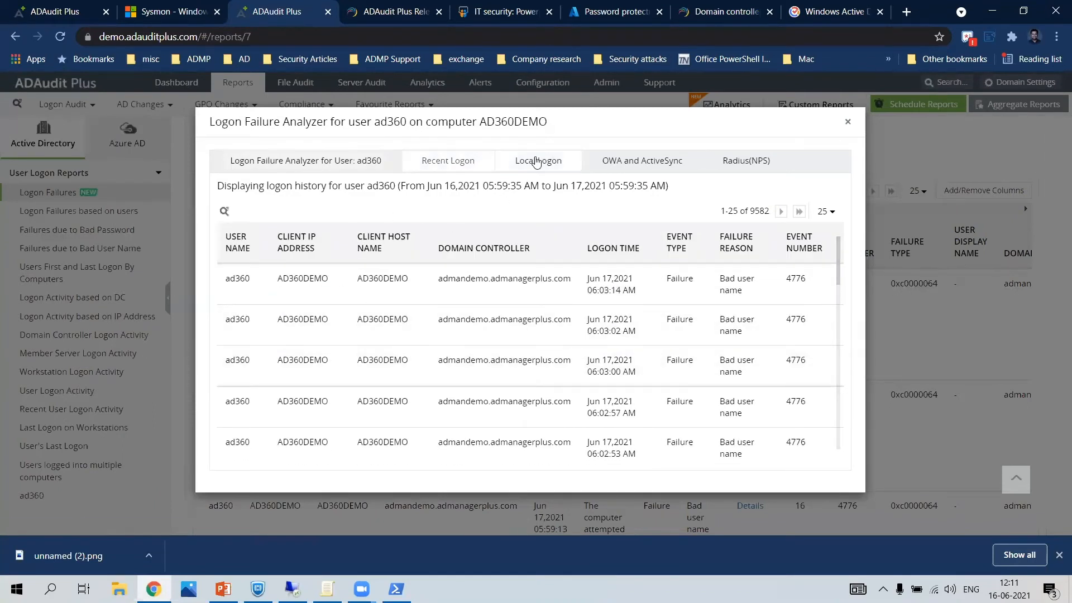
left_click(538, 161)
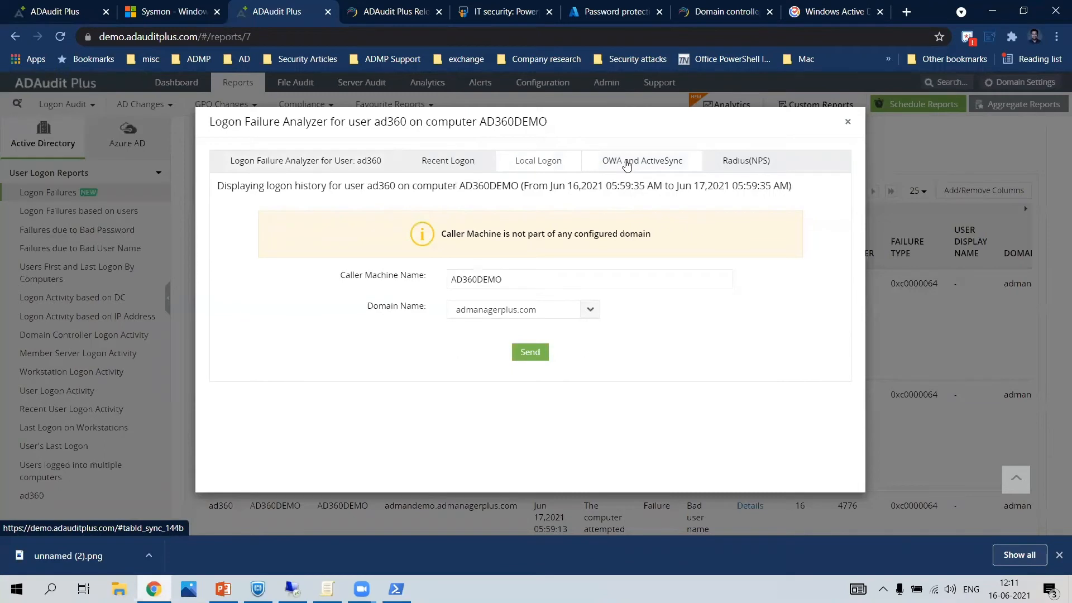
left_click(627, 162)
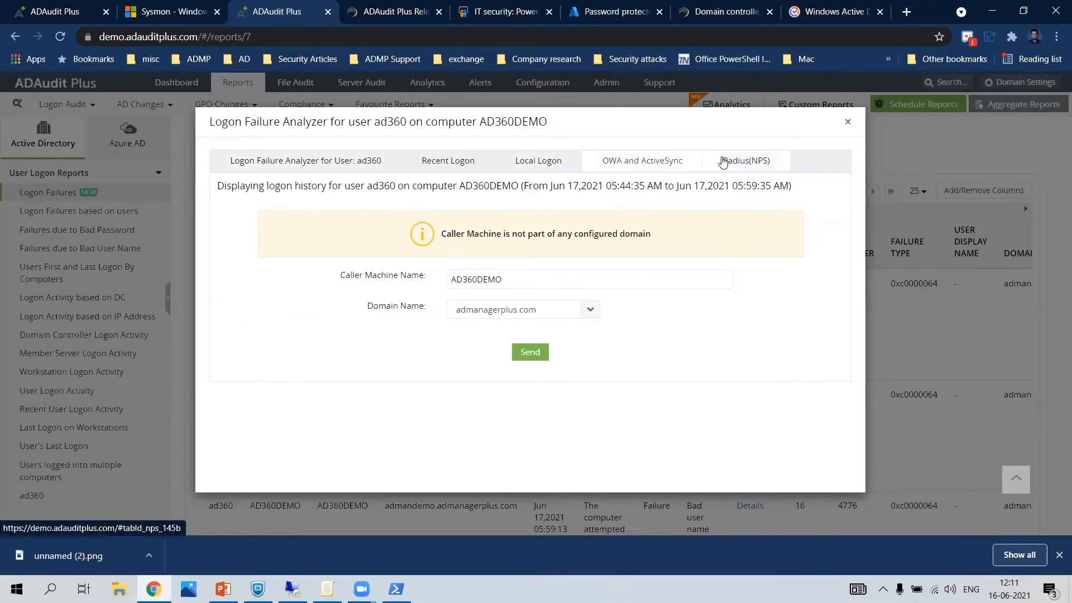
left_click(723, 161)
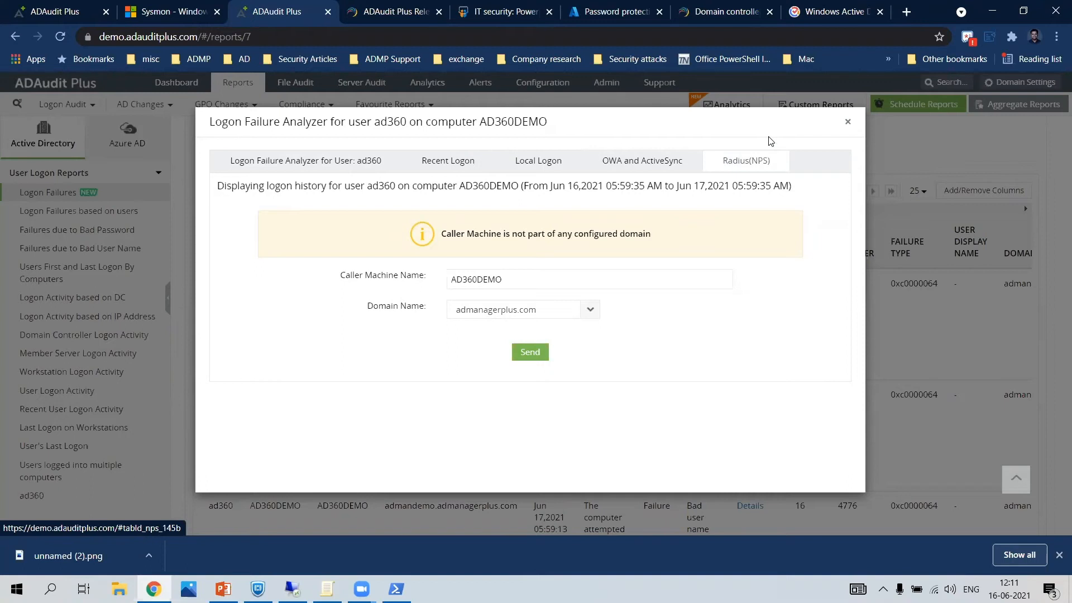
Close the Logon Failure Analyzer, review the Logon Failures chart and event table, and check the report's available domains
left_click(847, 124)
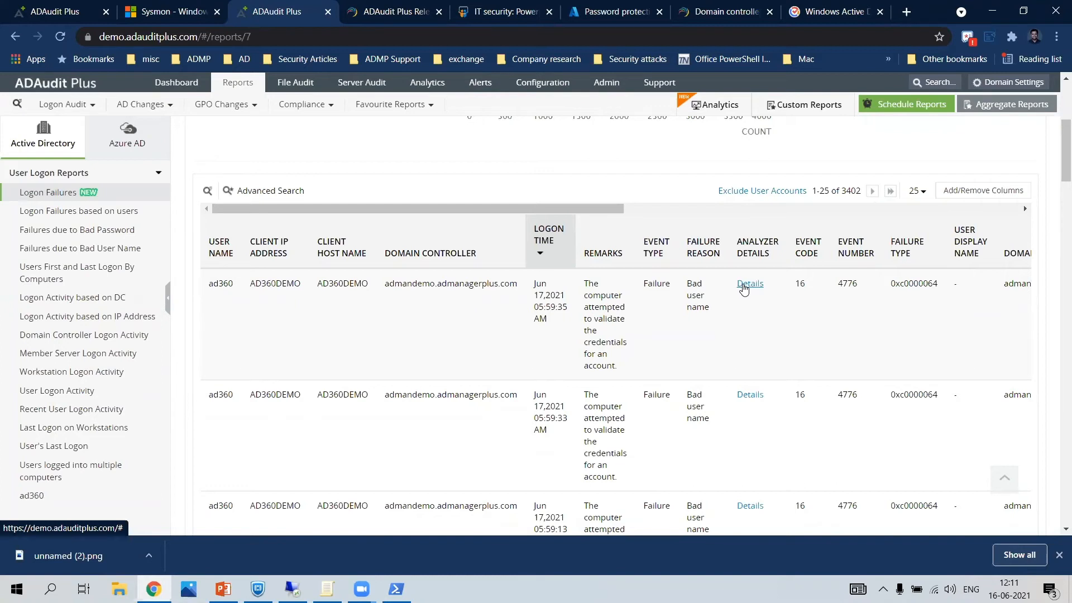
scroll(744, 288, "up", 4)
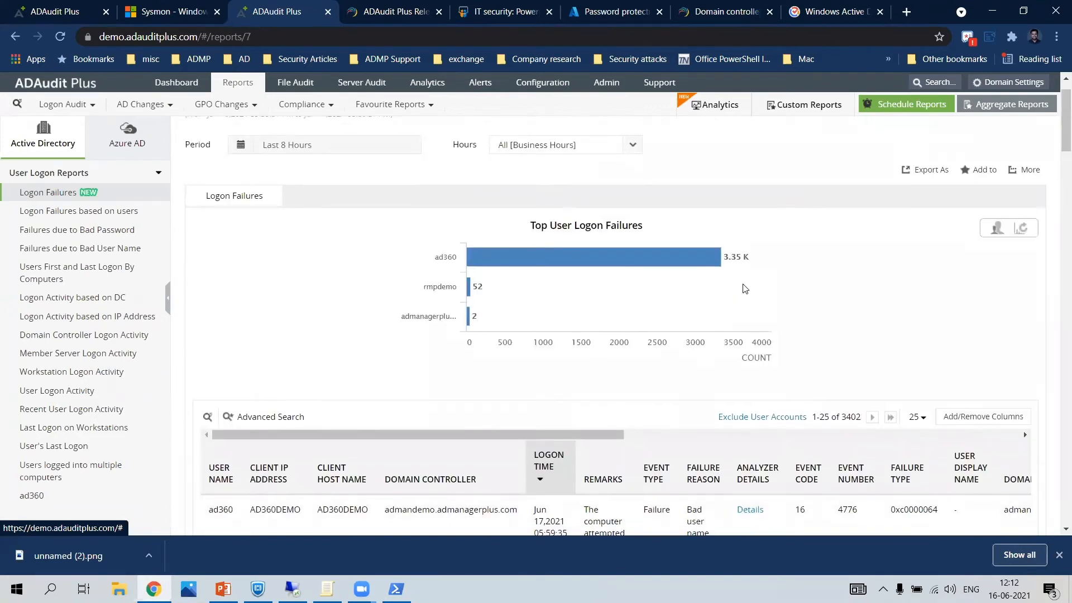
scroll(743, 287, "down", 4)
scroll(743, 288, "up", 5)
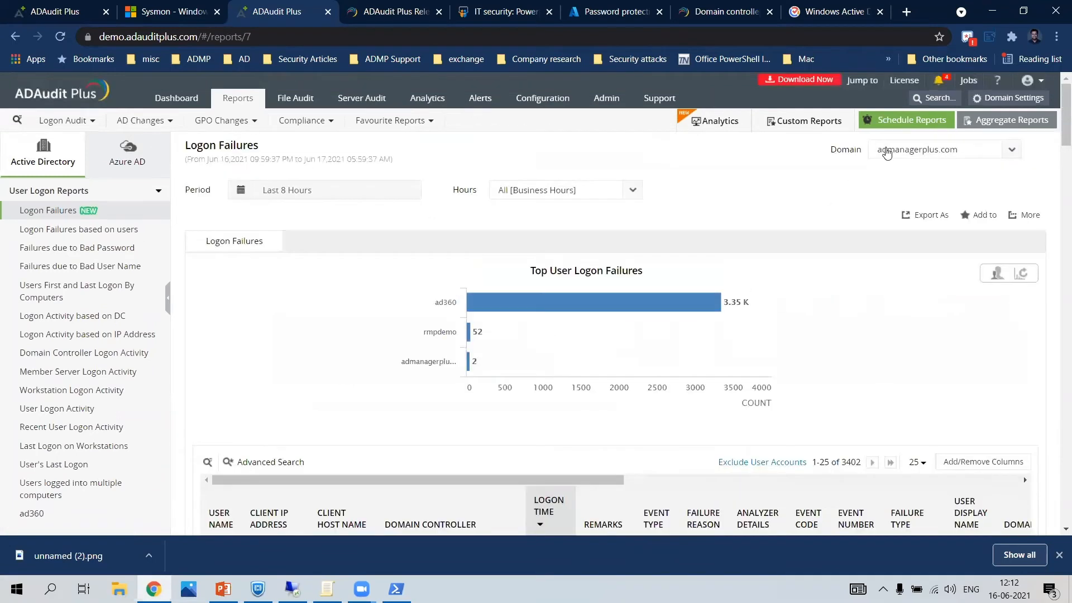
left_click(886, 152)
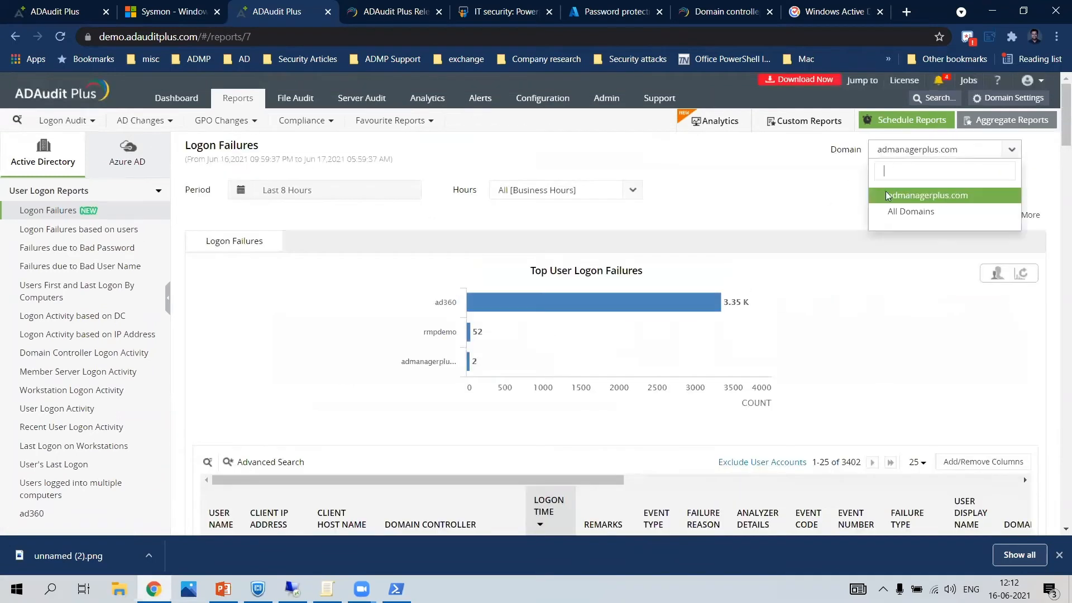
left_click(879, 330)
scroll(879, 330, "down", 5)
scroll(879, 331, "down", 1)
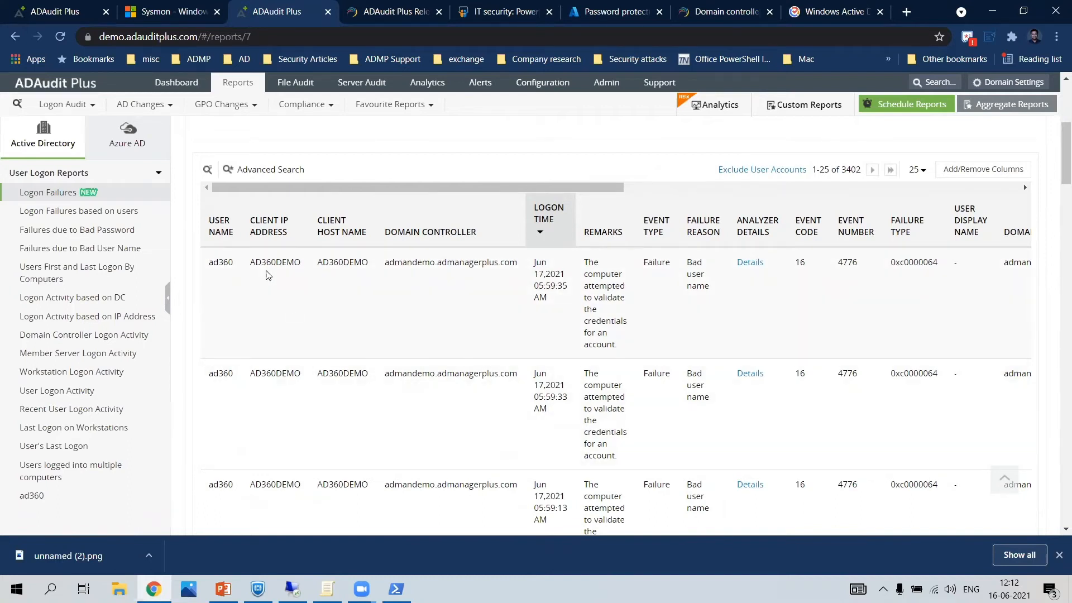
Open the Account Lockout Analyzer report under User Management and view its list of locked-out users
left_click(157, 178)
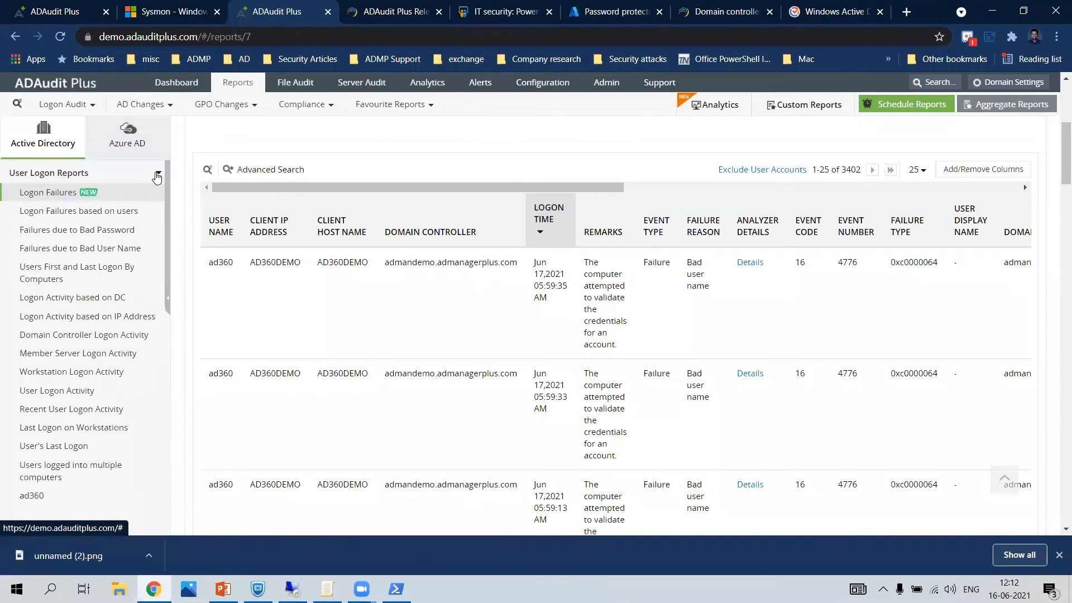
left_click(96, 242)
scroll(107, 351, "down", 5)
scroll(107, 353, "up", 5)
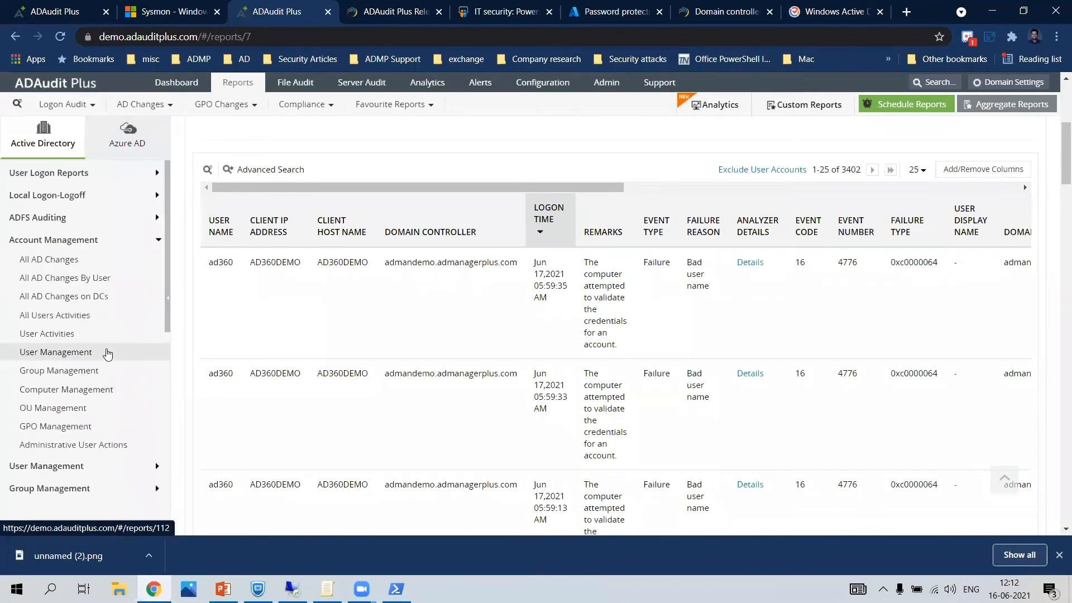
scroll(108, 296, "down", 5)
scroll(110, 279, "up", 2)
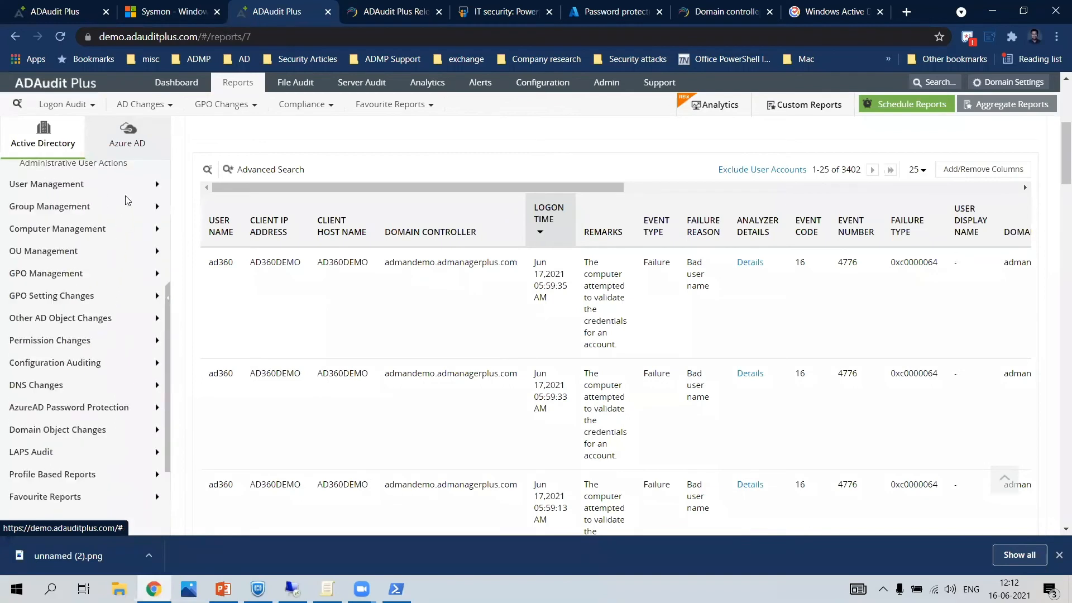
left_click(115, 183)
scroll(75, 294, "down", 3)
left_click(89, 353)
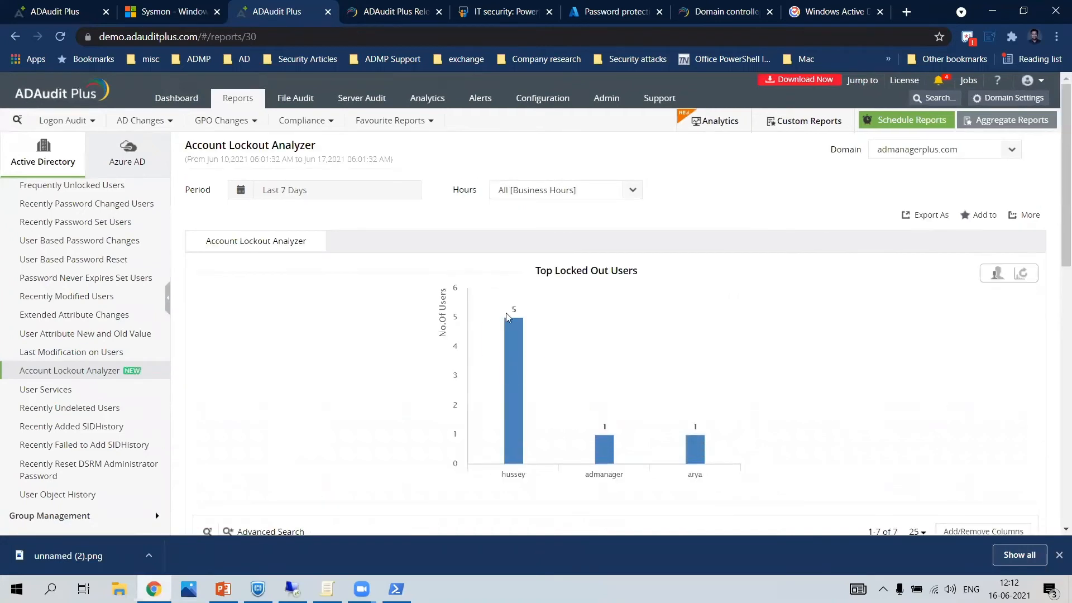
scroll(519, 346, "down", 5)
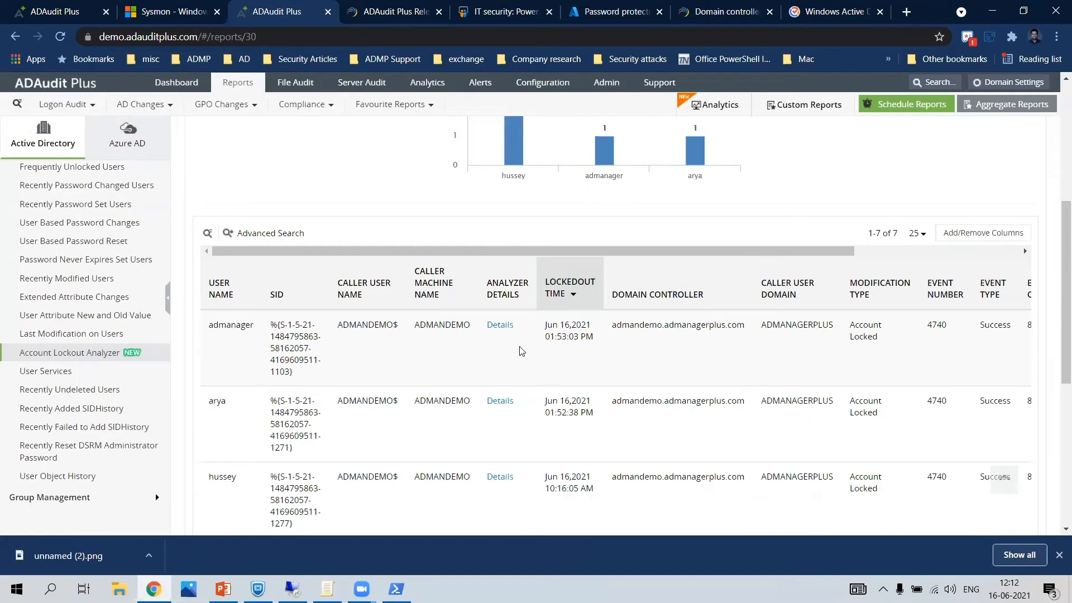
Open the analyzer details of the admanager lockout and review its analyzed components, highlighting Scheduled Tasks
left_click(509, 325)
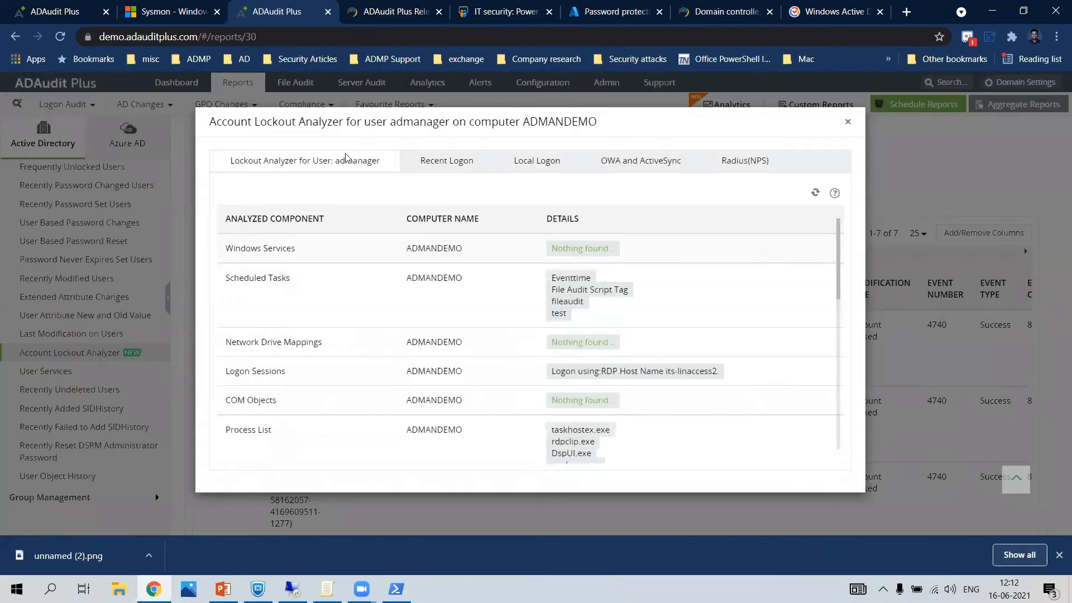
left_click_drag(210, 122, 346, 125)
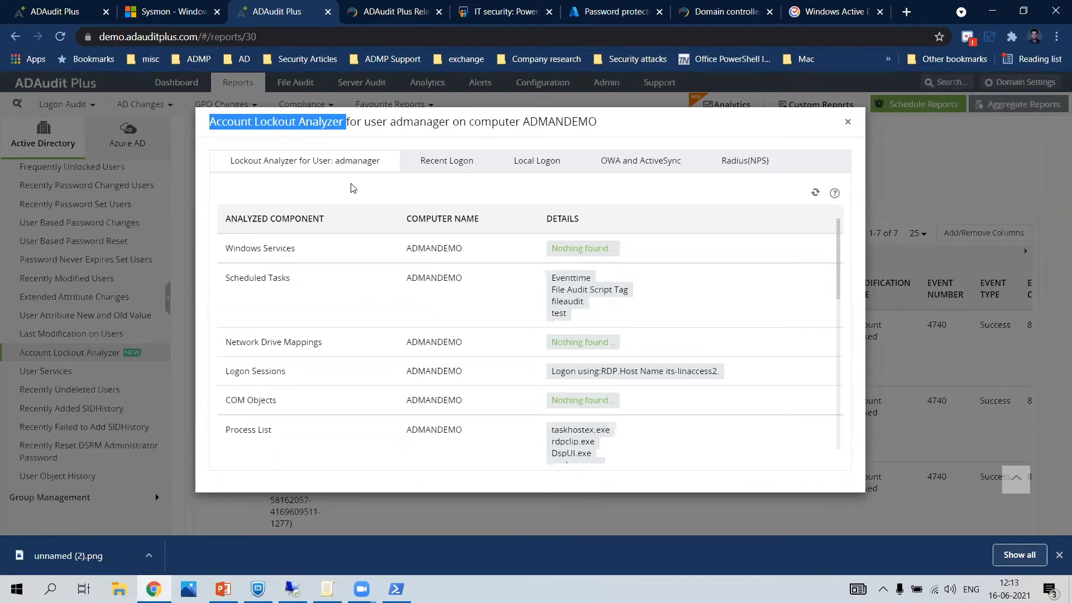
left_click(354, 188)
scroll(370, 297, "down", 8)
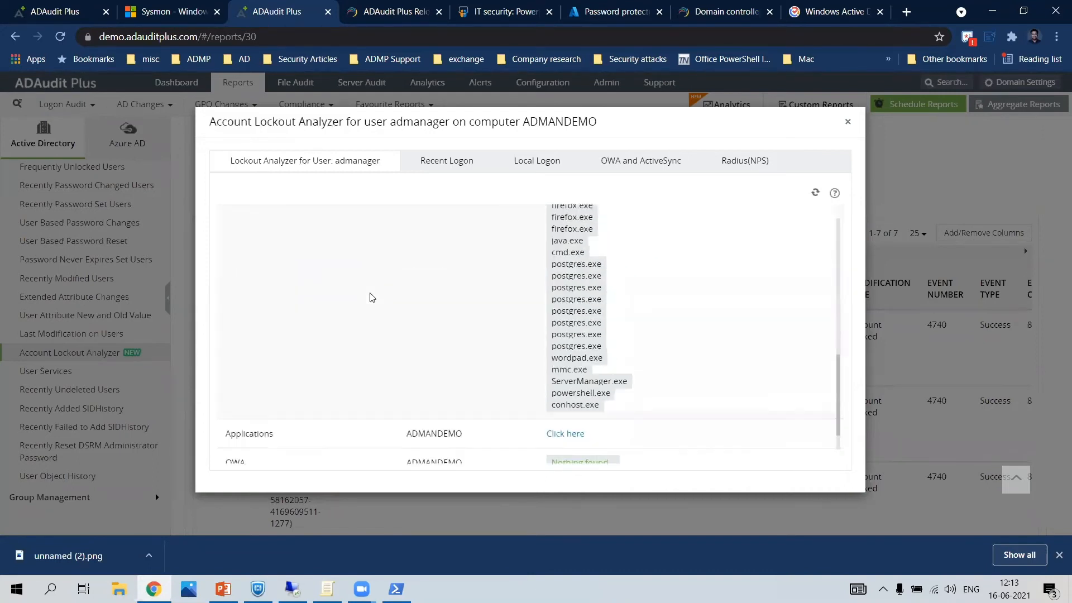
scroll(370, 297, "up", 10)
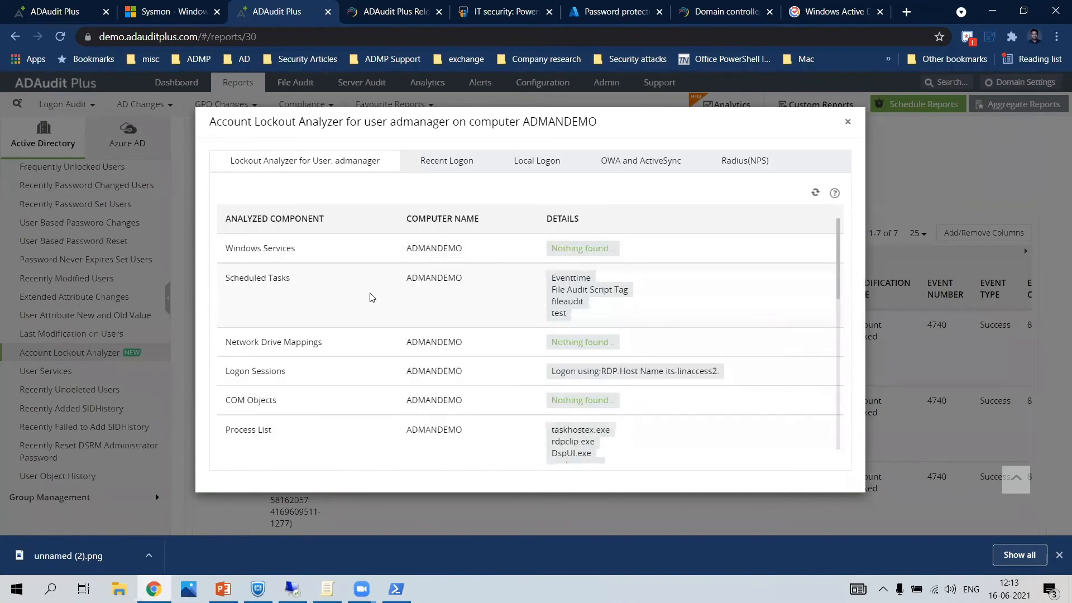
triple_click(270, 277)
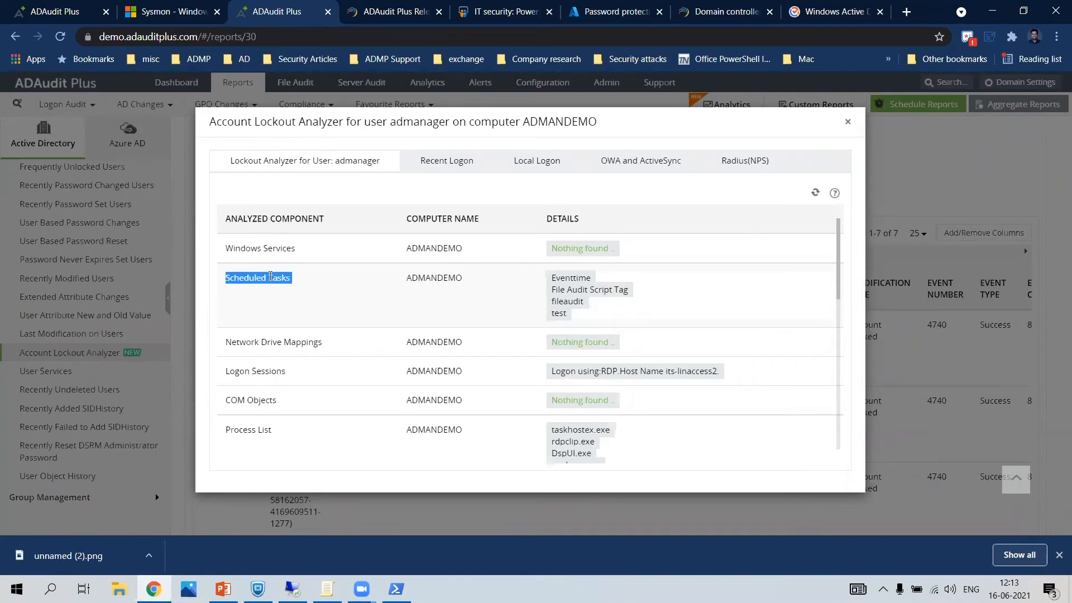
Review the Recent Logon and Local Logon views for user admanager and return to the Lockout Analyzer view
left_click(452, 160)
left_click(530, 163)
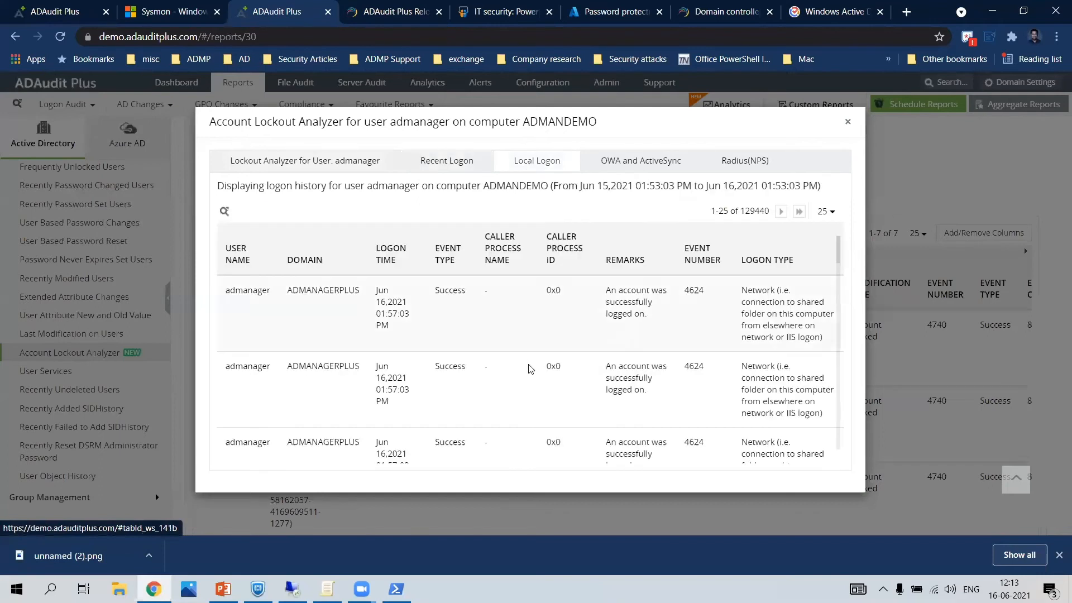
scroll(530, 369, "down", 3)
scroll(530, 369, "up", 5)
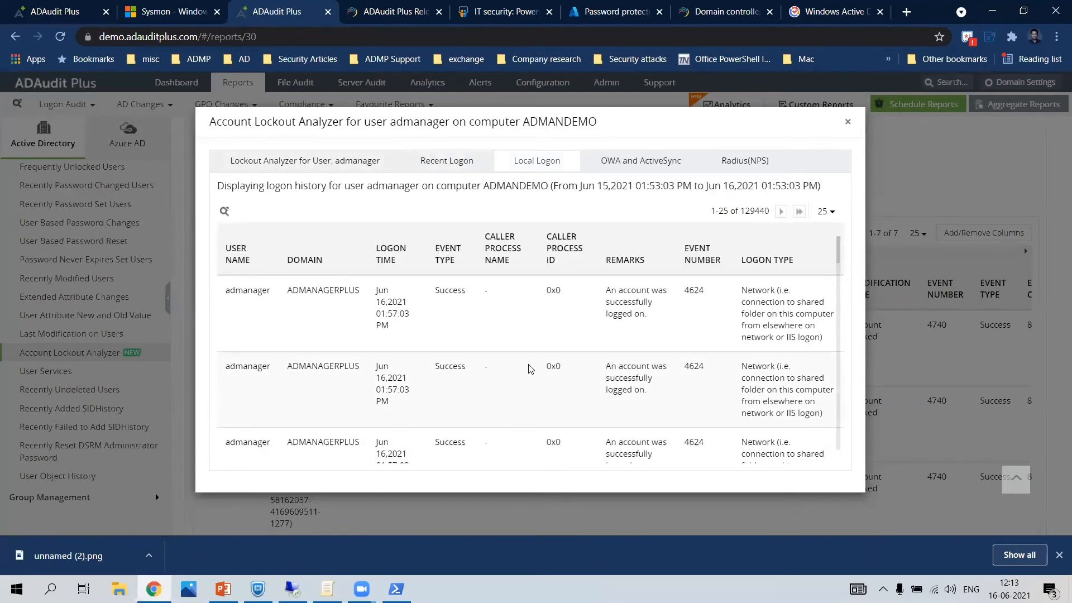
left_click(366, 172)
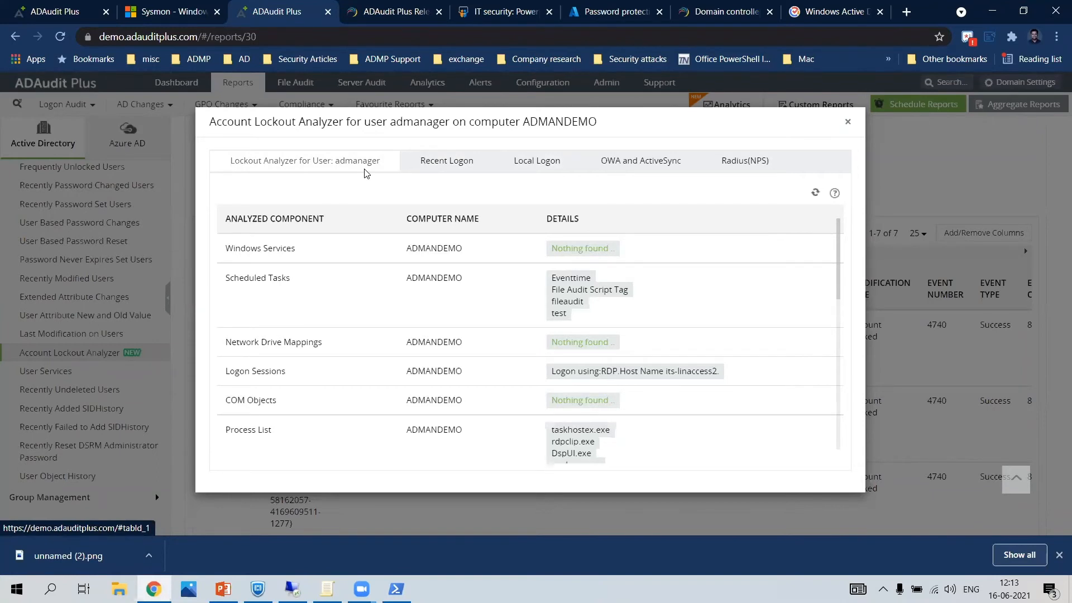
left_click(455, 161)
left_click(369, 165)
Close the Account Lockout Analyzer details and reopen the Logon Failures report under User Logon Reports
left_click(847, 121)
scroll(149, 233, "up", 5)
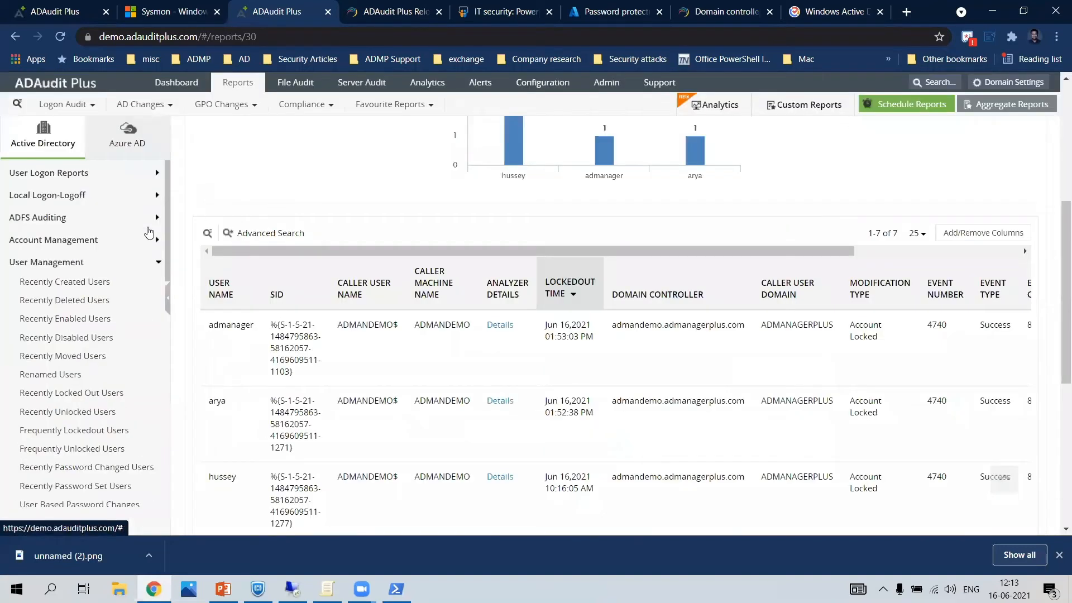
left_click(113, 172)
left_click(92, 192)
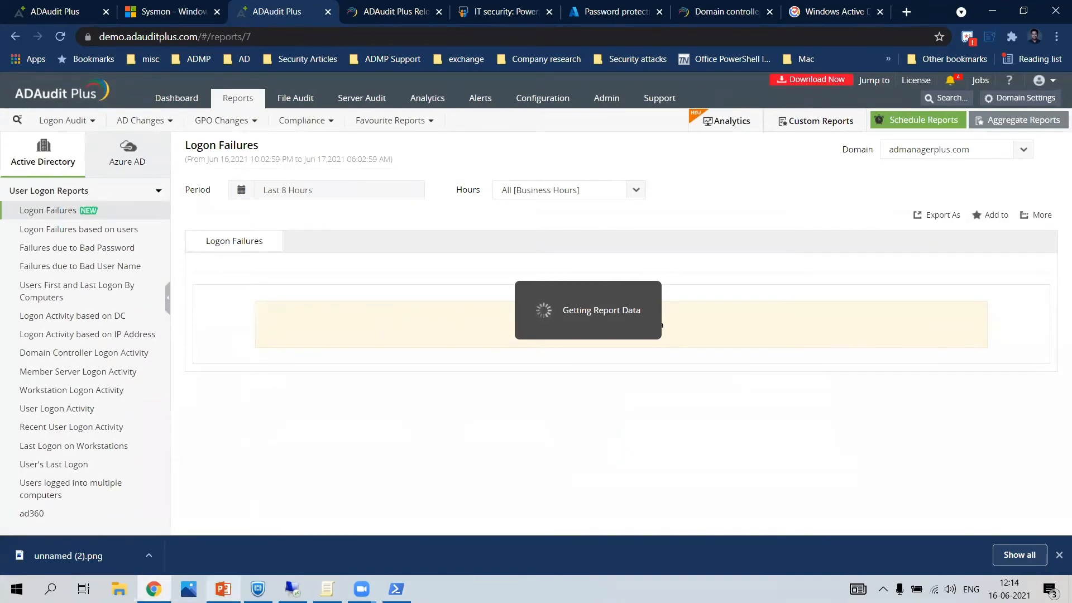
Switch to PowerPoint, present from slide 16 through the Hitachi NAS and Huawei OceanStor slide, and end the slide show
left_click(223, 530)
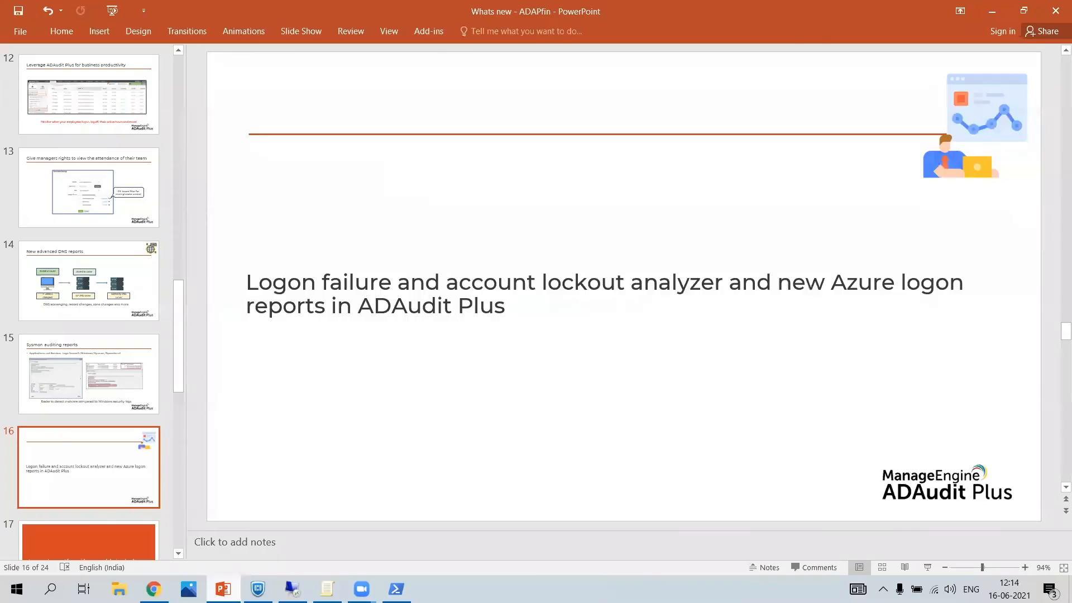
left_click(930, 570)
key("Right")
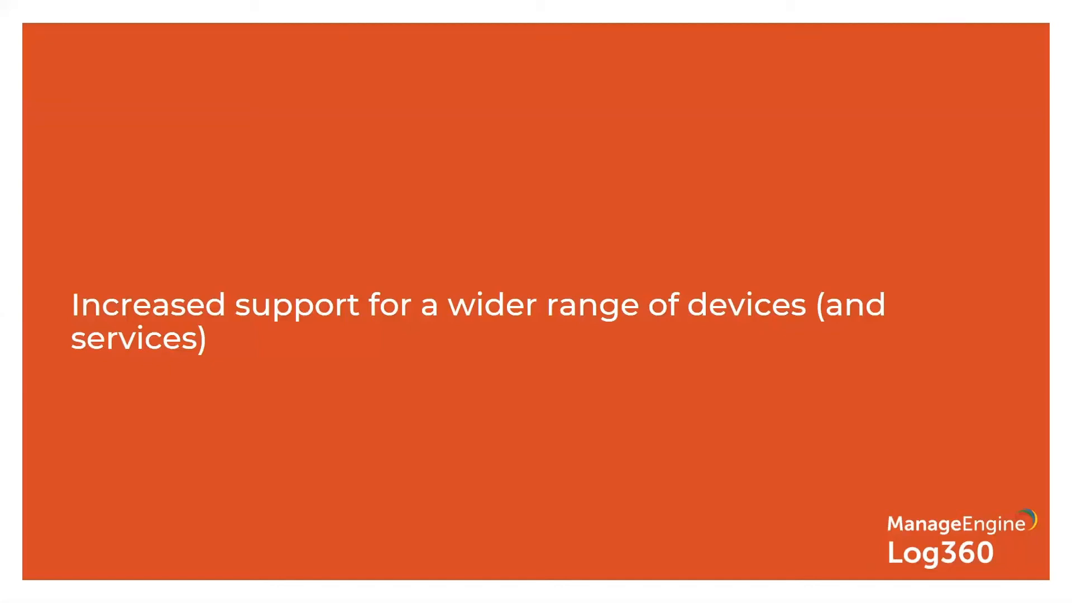
key("Right")
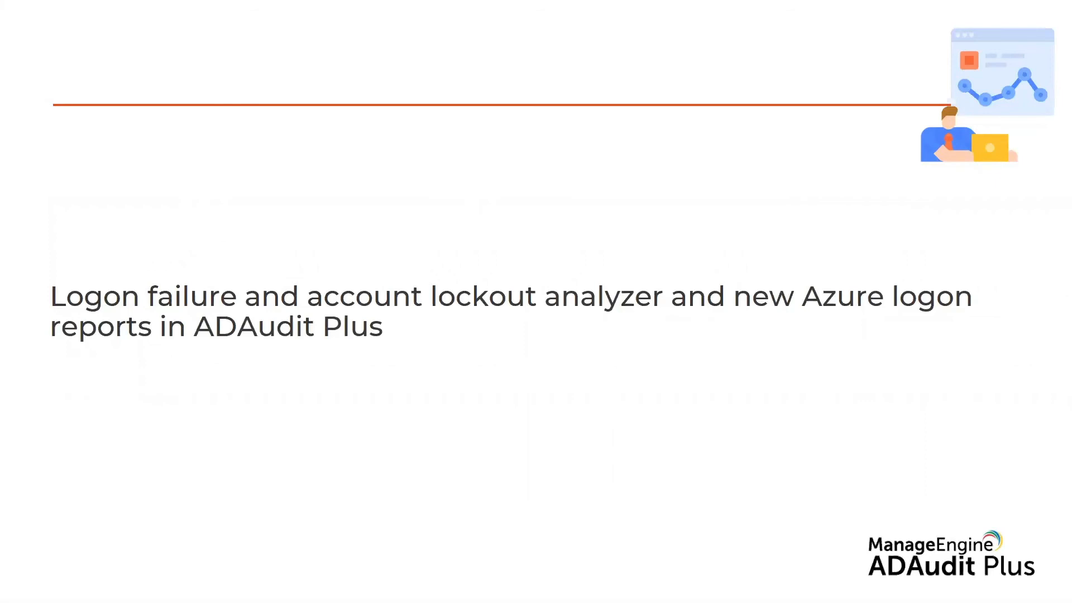
key("Left")
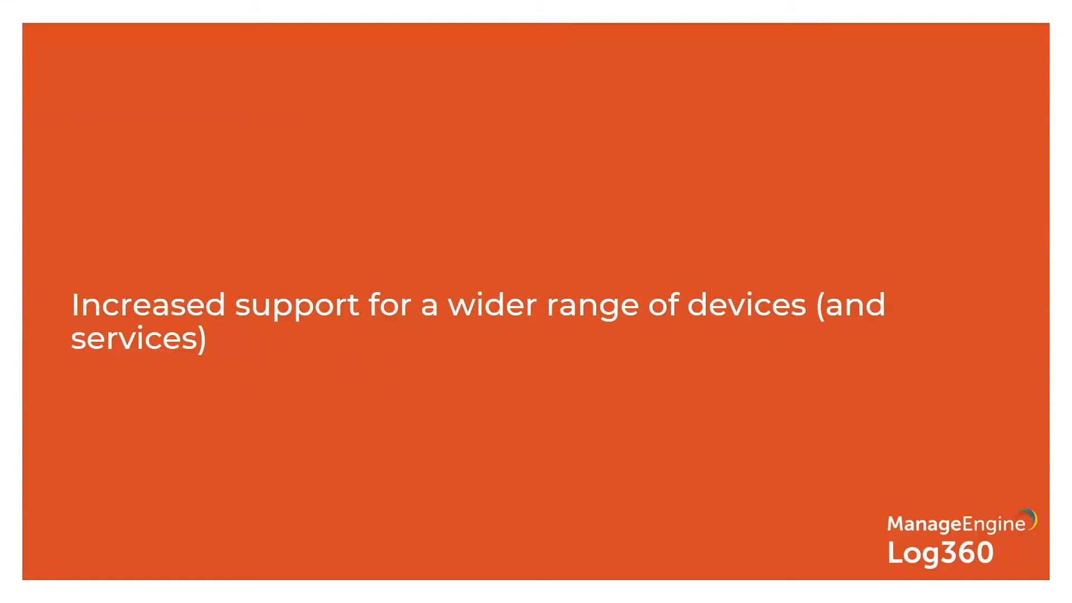
key("Right")
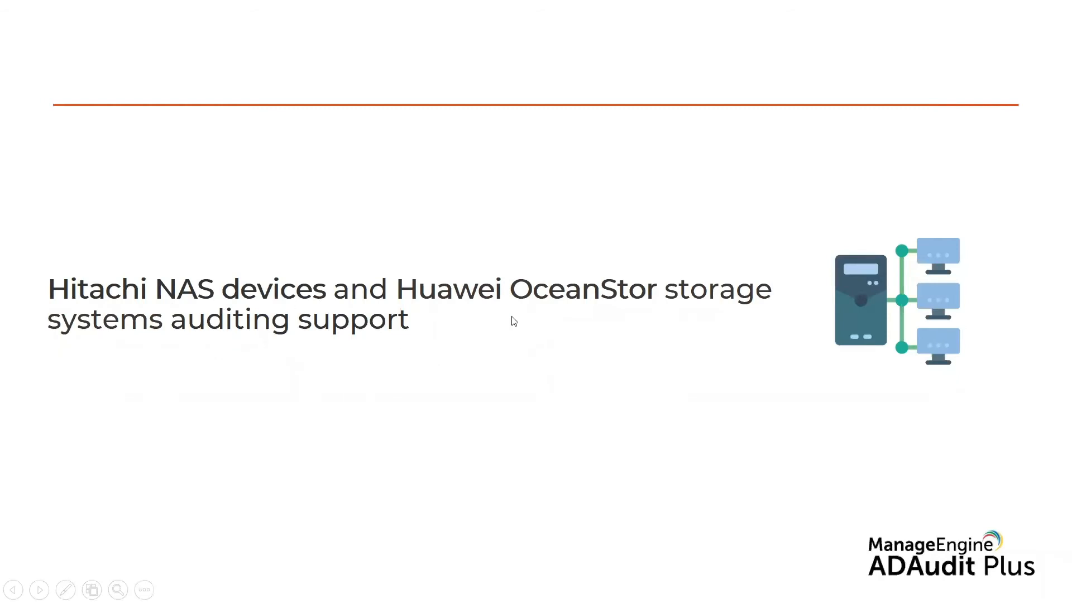
key("Escape")
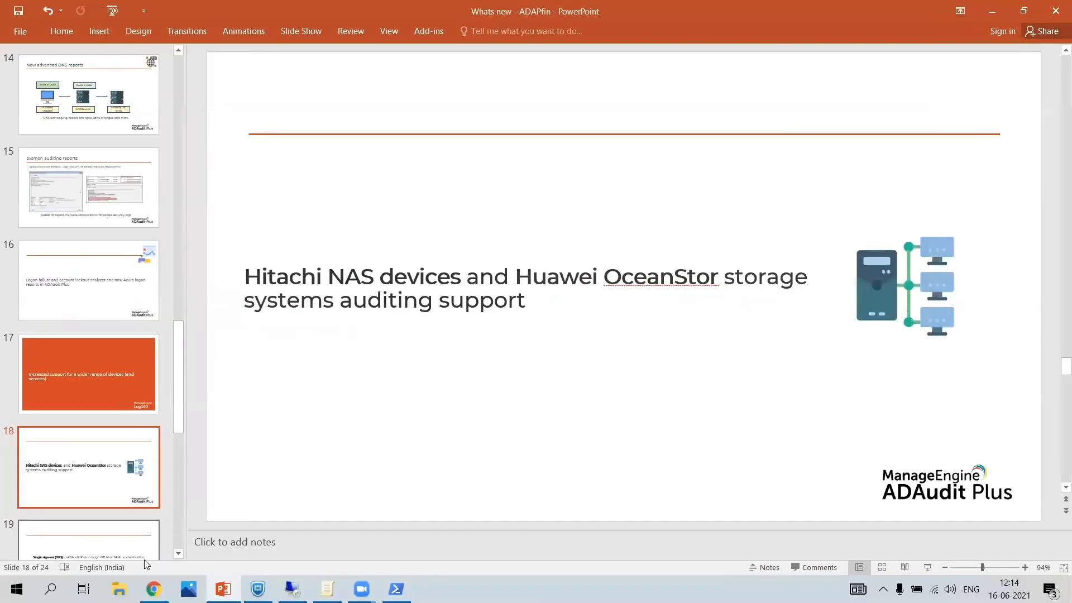
Switch to the local ADAudit Plus in Chrome, review File Audit's configured server types and report categories, and look at the product help
key("alt+Tab")
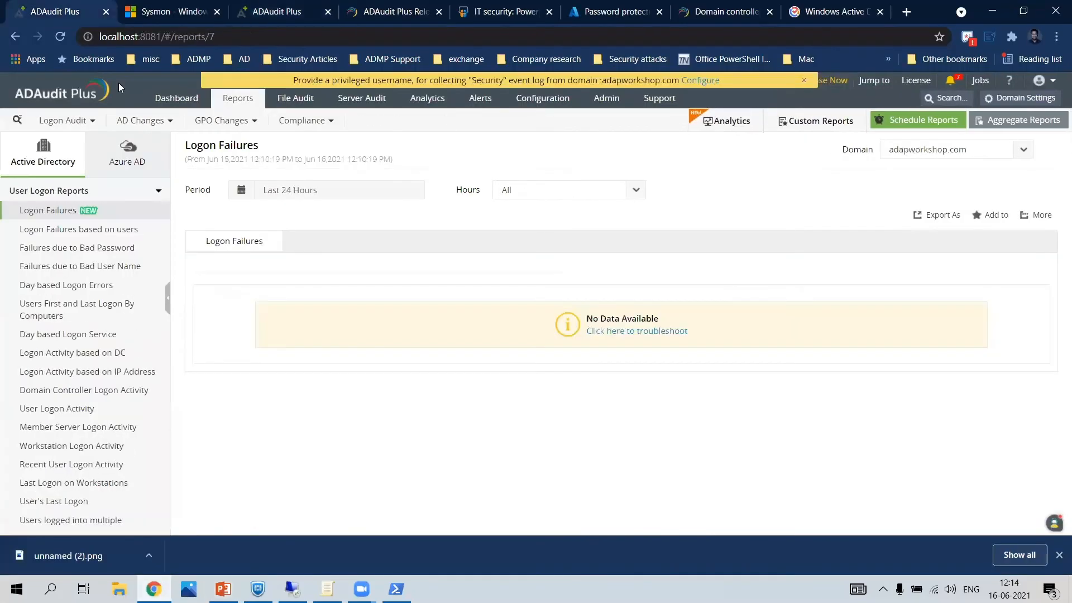
left_click(294, 99)
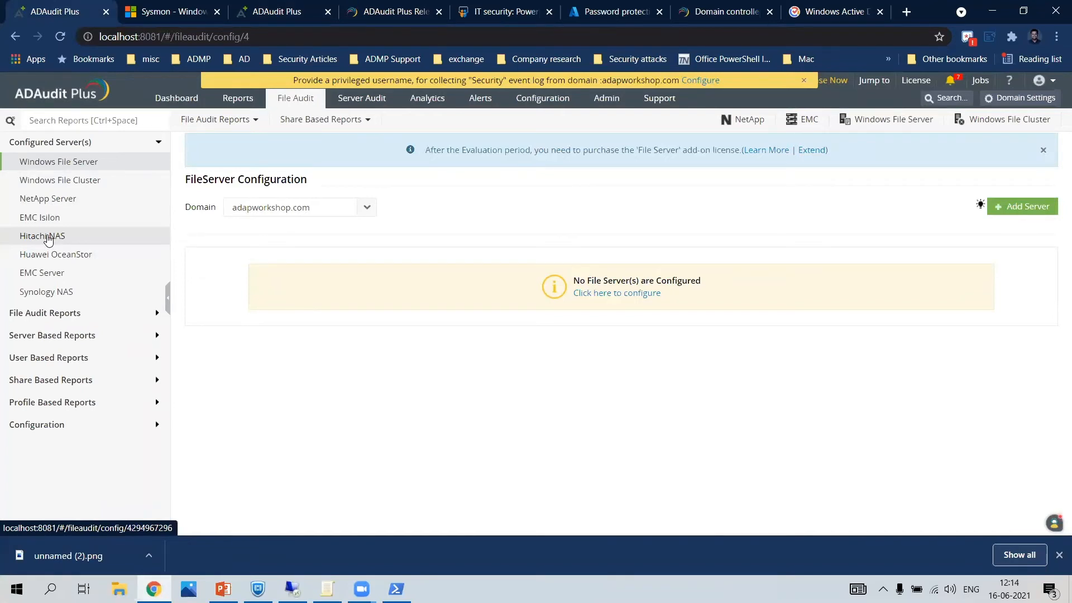
left_click(50, 313)
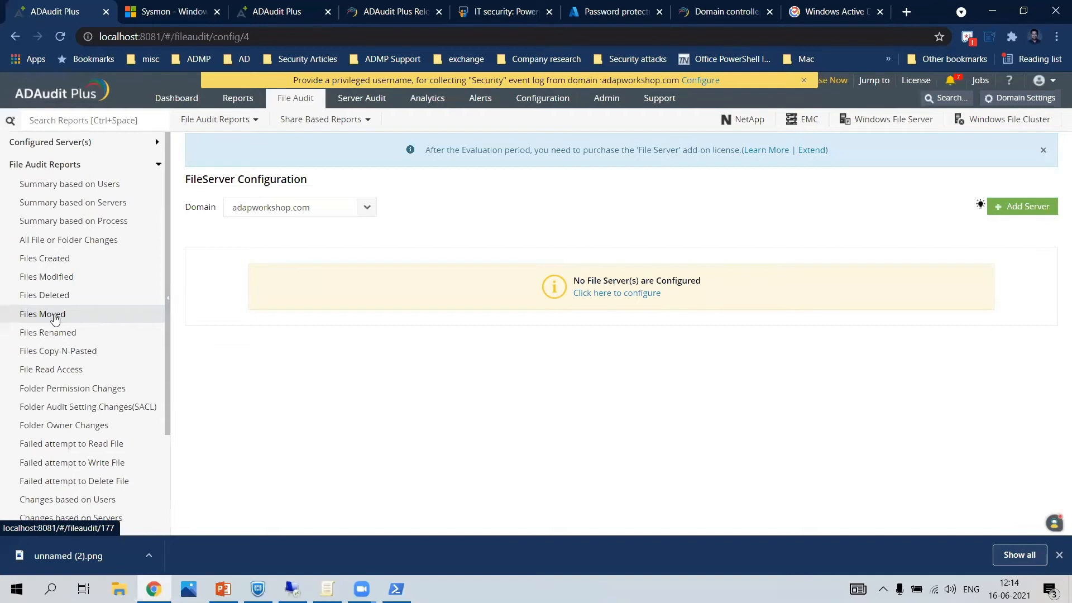
left_click(90, 164)
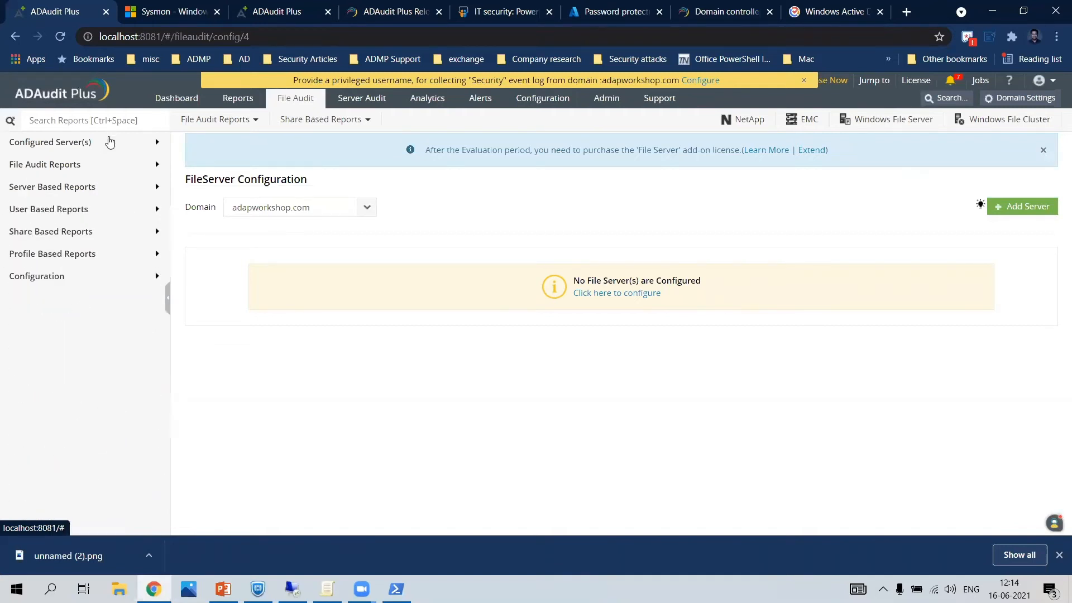
left_click(110, 142)
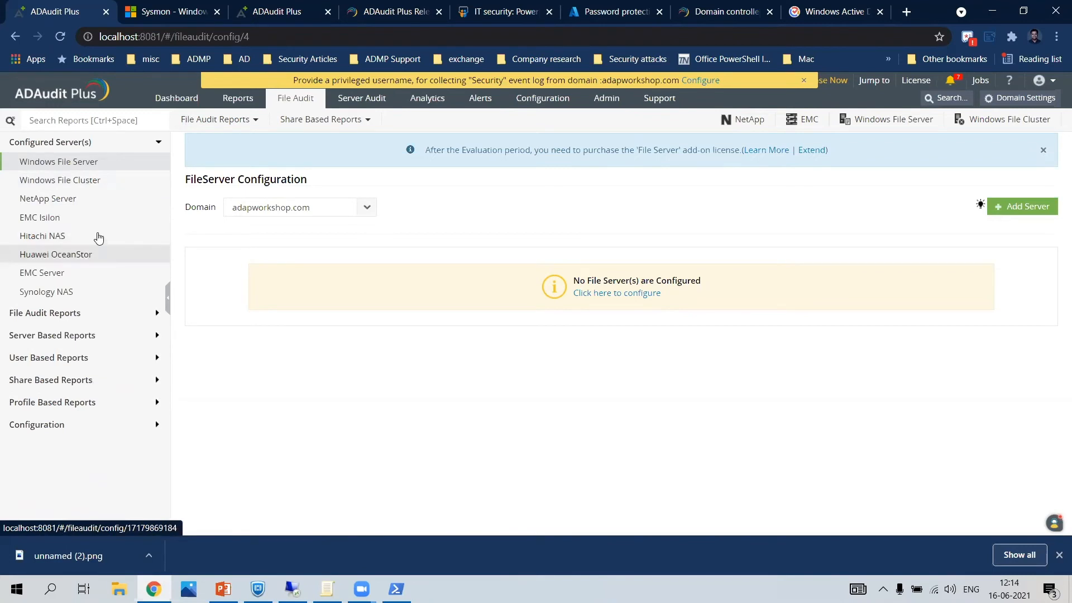
left_click(1012, 81)
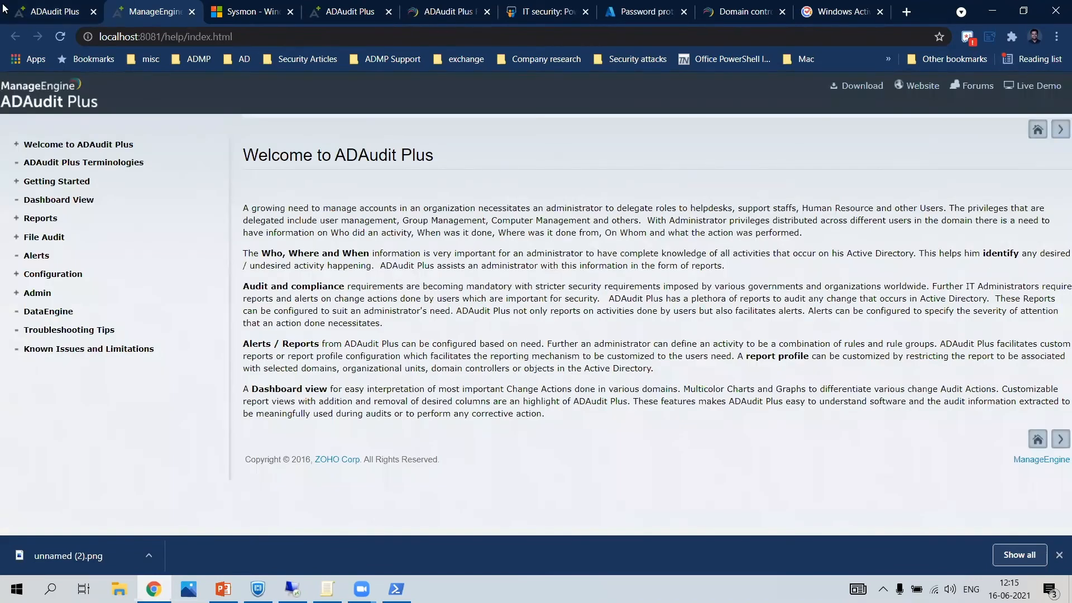
left_click(61, 11)
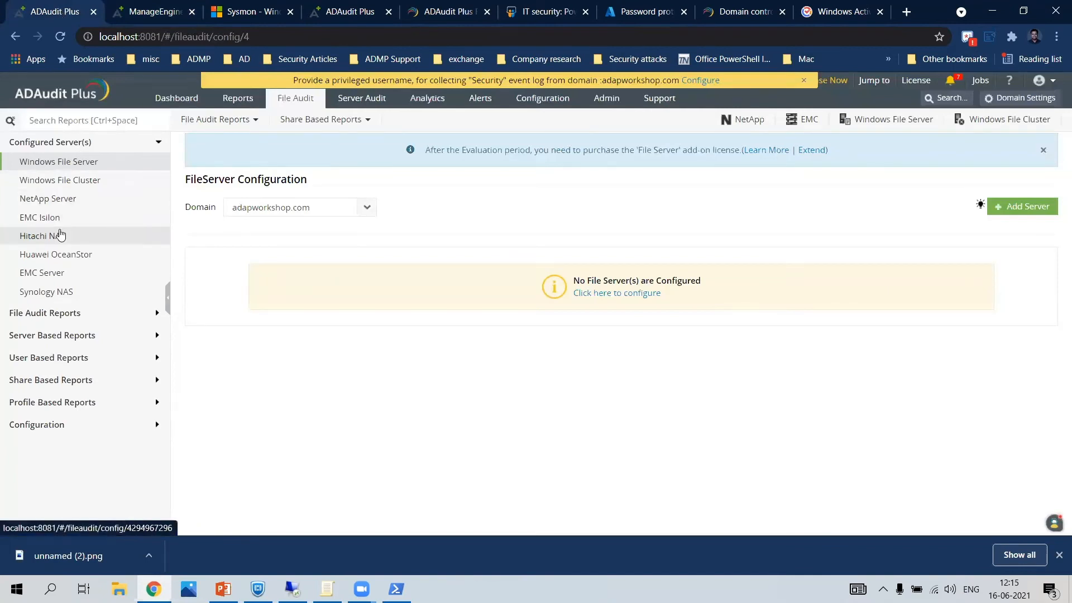
Switch back to PowerPoint and resume the slide show from the Hitachi NAS and Huawei OceanStor slide
left_click(223, 589)
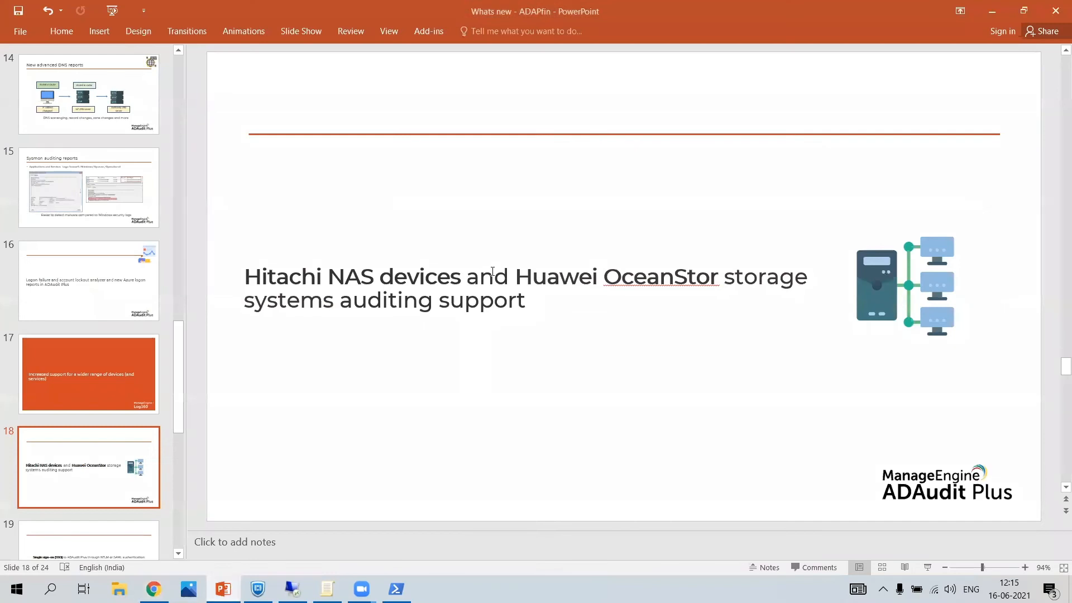
left_click(927, 567)
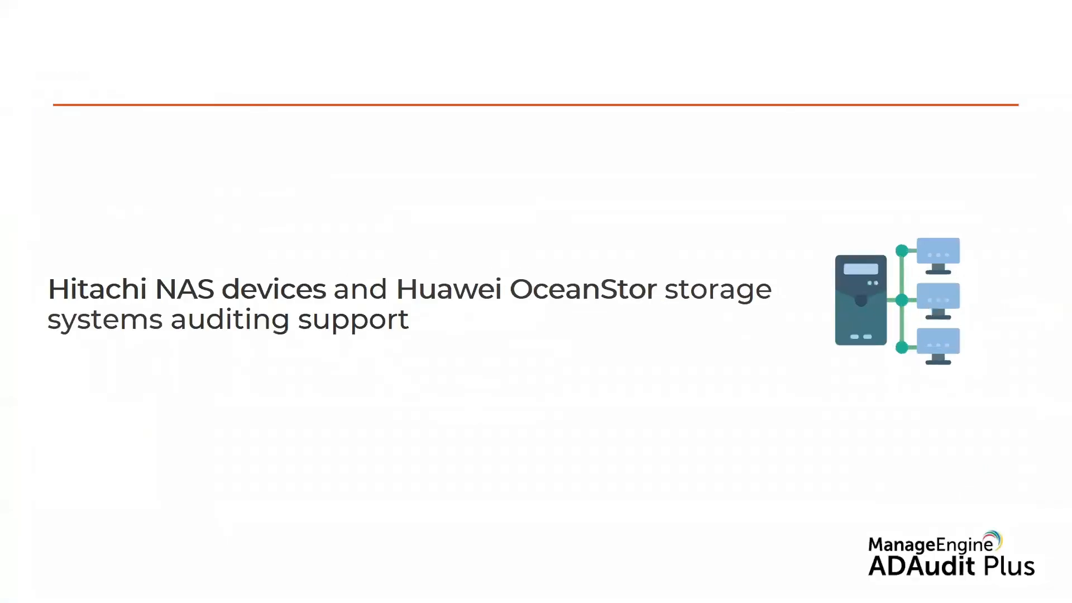
Advance to the single sign-on slide, end the slide show, and switch to ADAudit Plus in Chrome
key("Right")
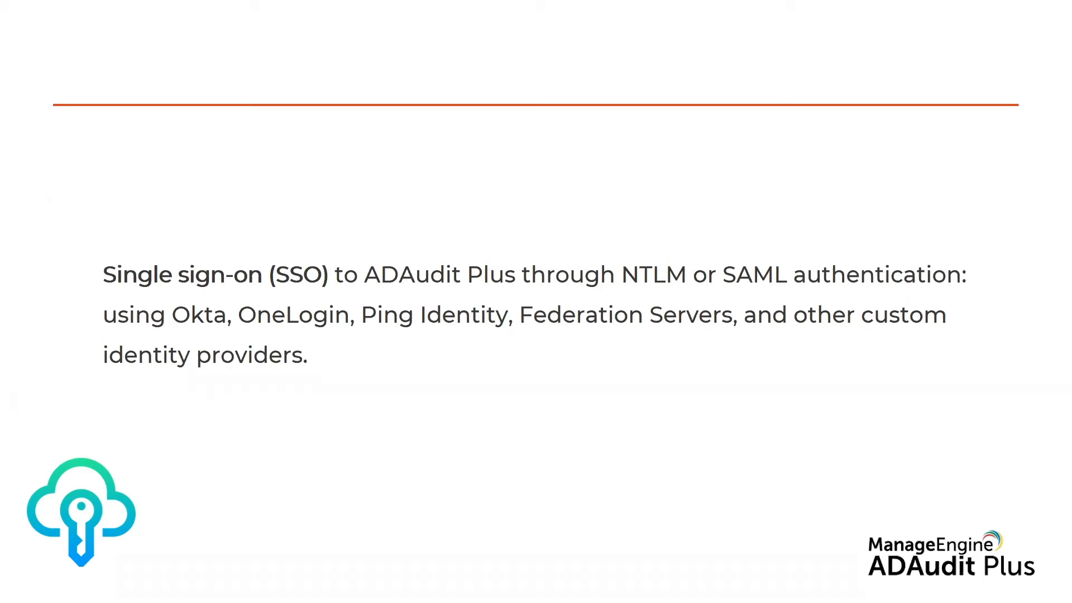
key("Escape")
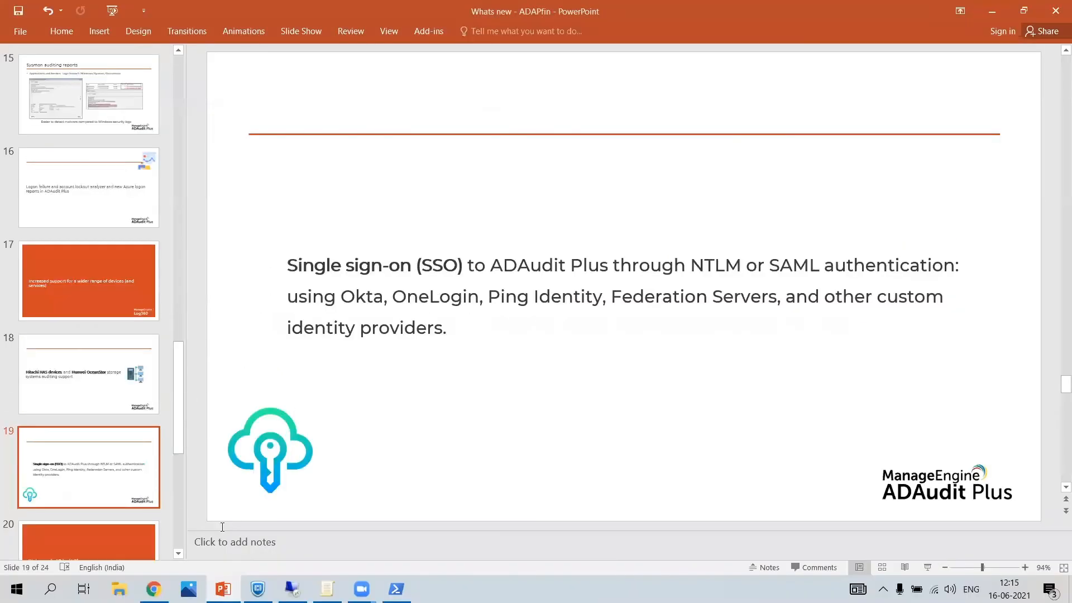
left_click(154, 589)
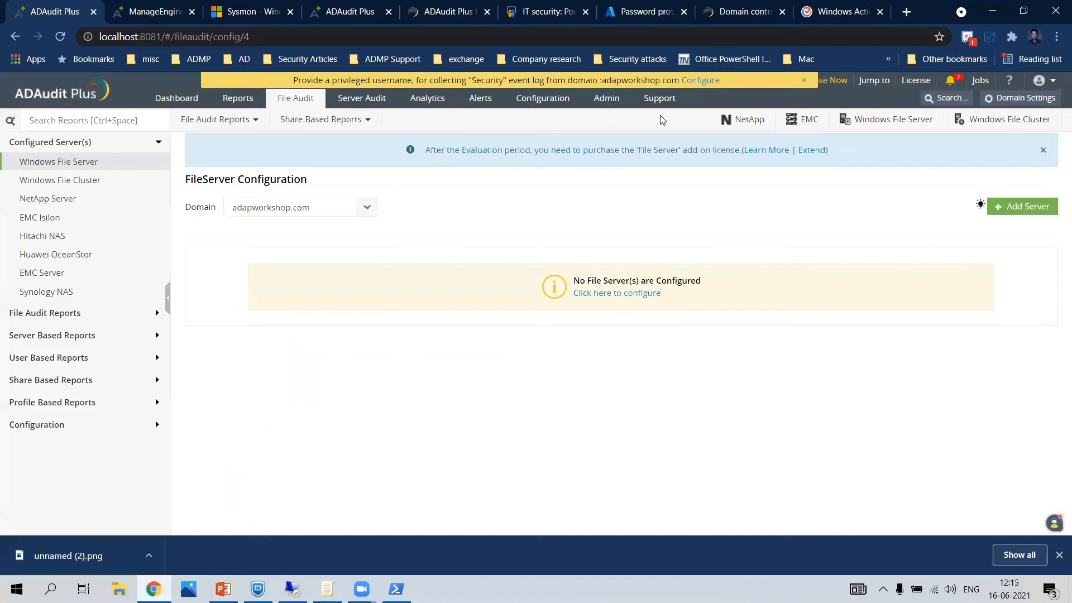
In the Admin Logon Settings, enable Single Sign-on with Active Directory using SAML Authentication and choose Custom Provider as the identity provider
left_click(606, 100)
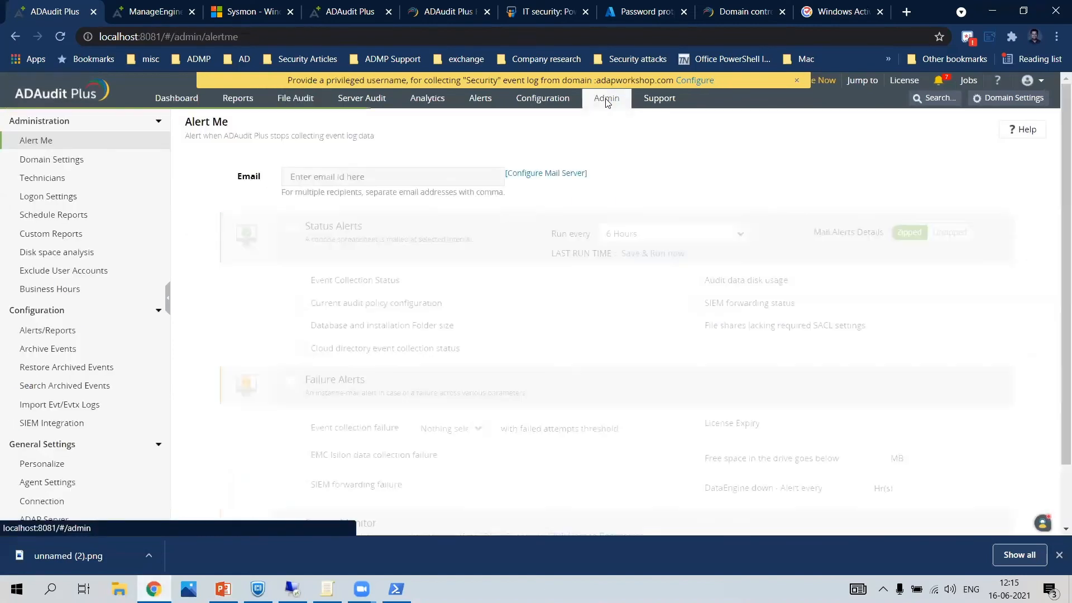
left_click(119, 201)
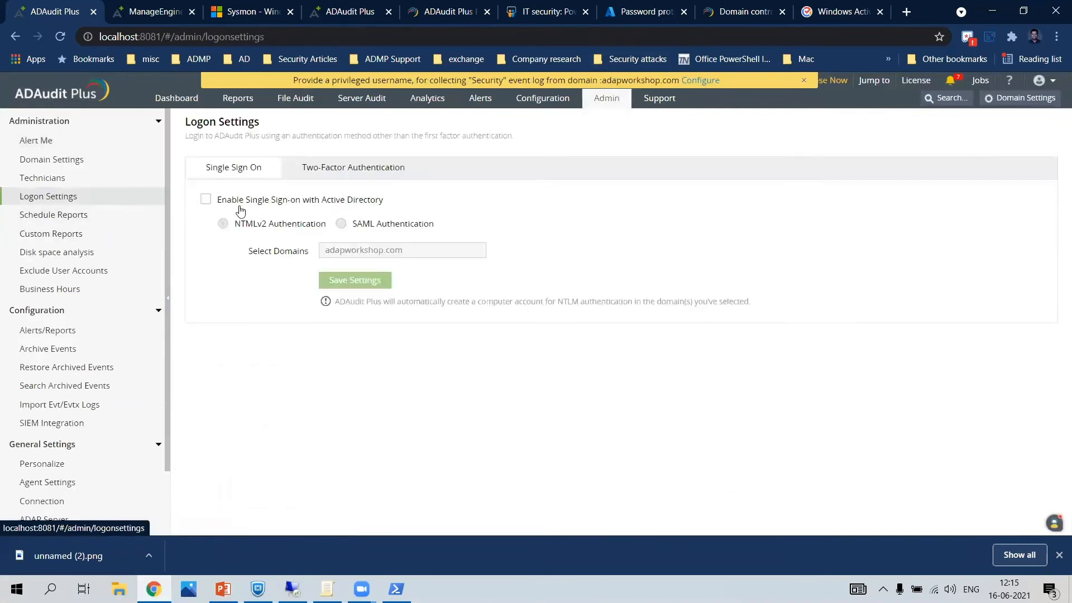
left_click(205, 199)
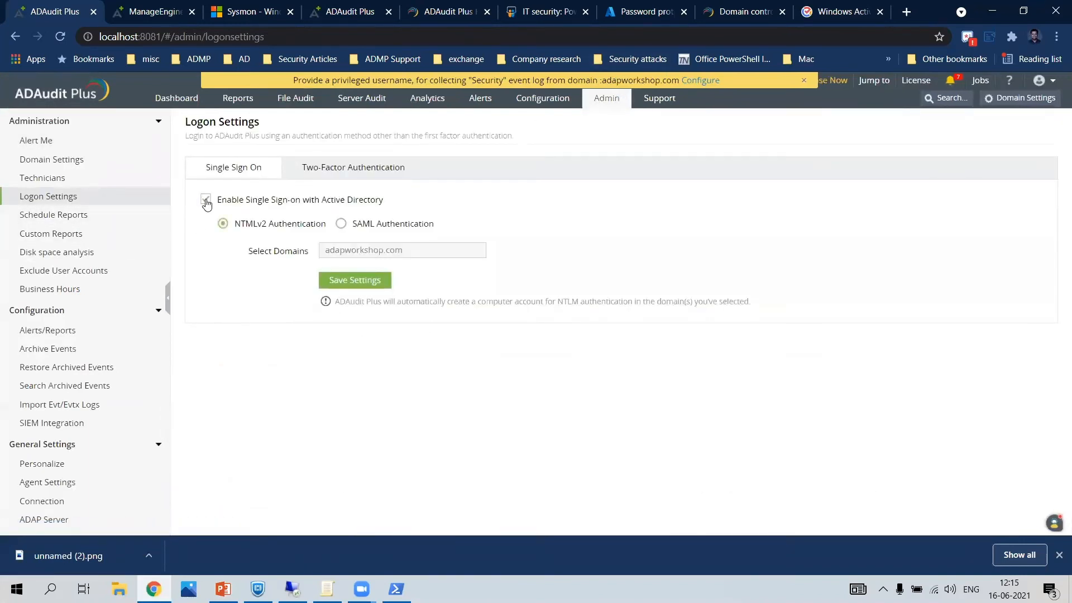
left_click(340, 224)
scroll(461, 280, "down", 1)
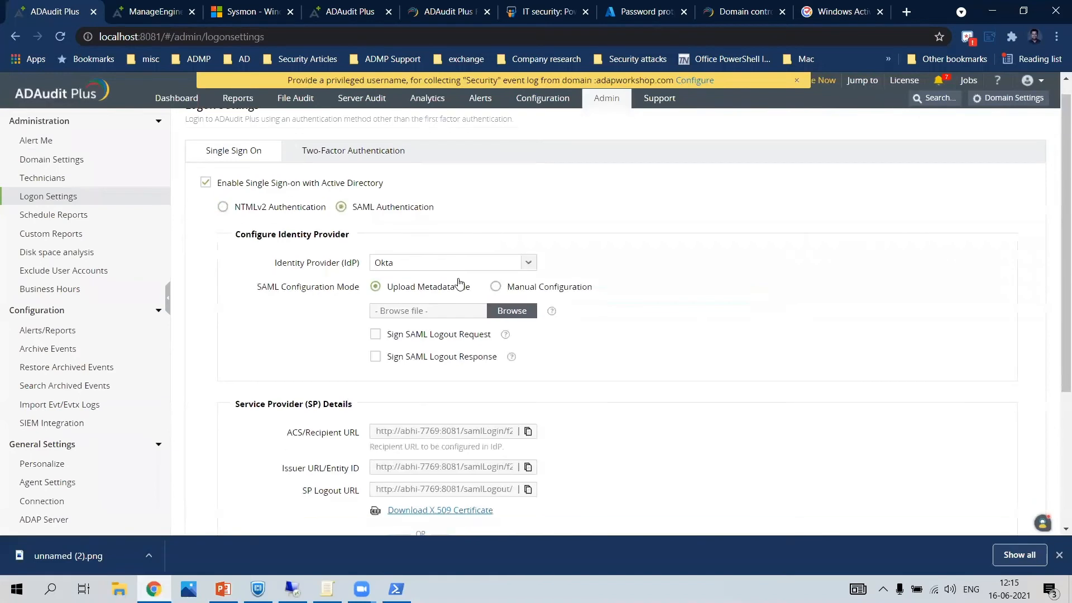
left_click(462, 266)
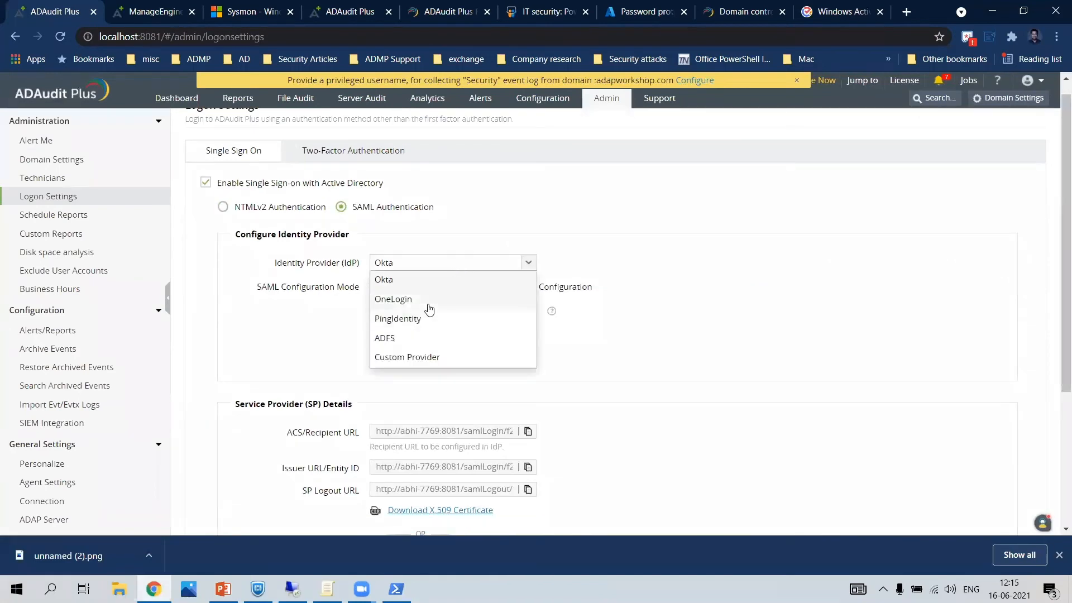
left_click(415, 357)
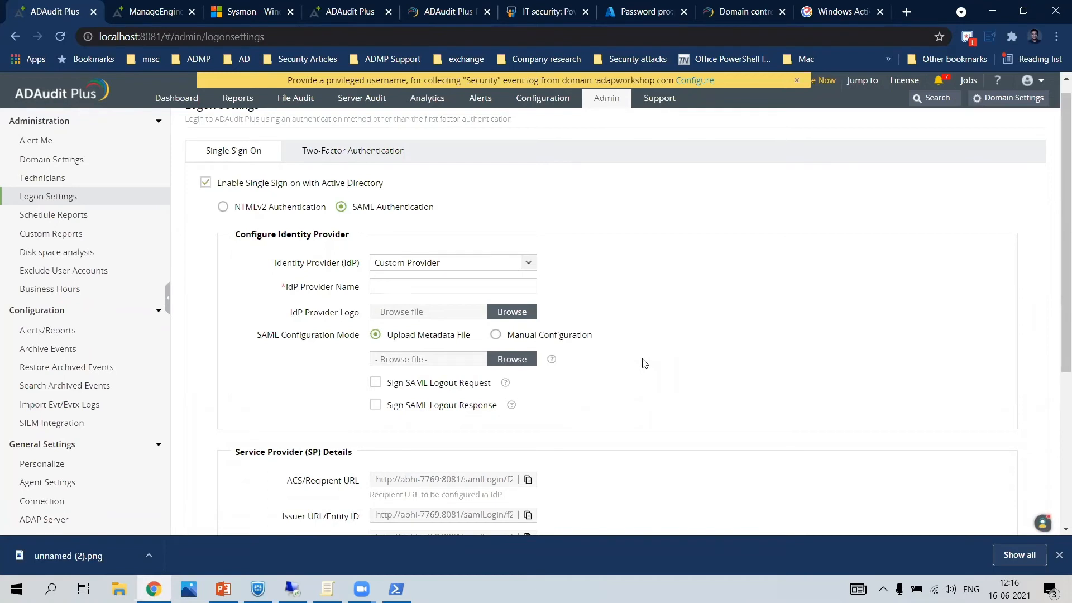
left_click(341, 33)
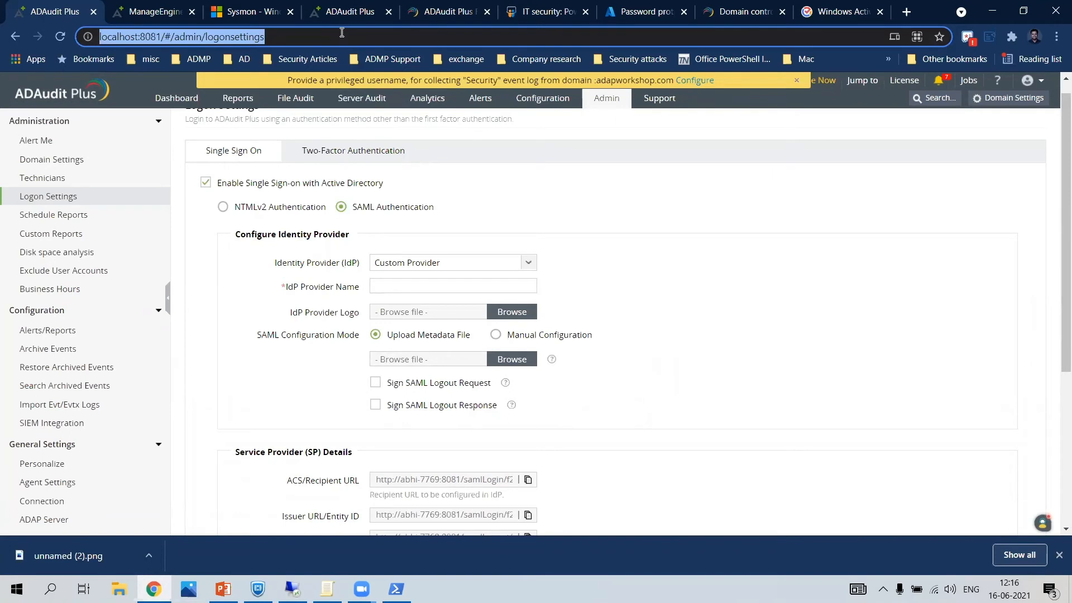
left_click(228, 364)
Switch to PowerPoint, present from the single sign-on slide through the 2FA configuration slide, and end the slide show
left_click(223, 589)
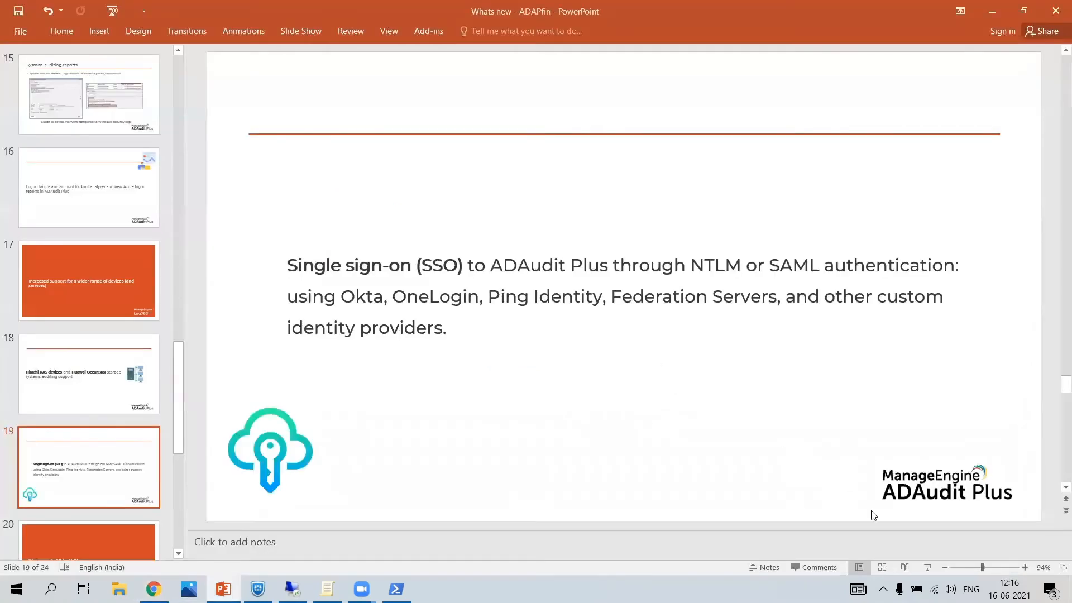
left_click(927, 567)
left_click(927, 567)
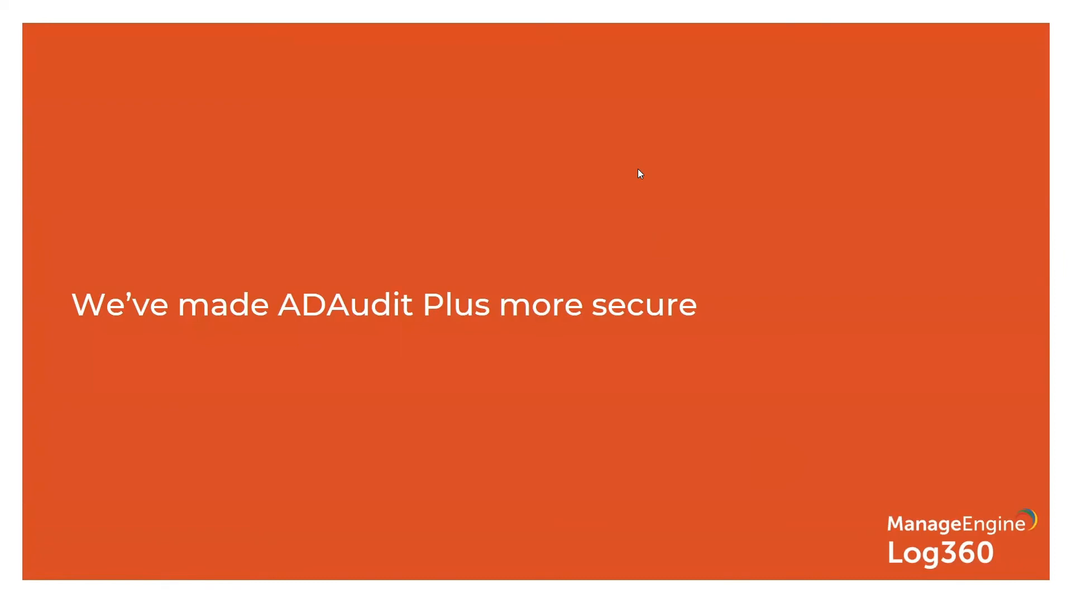
left_click(322, 202)
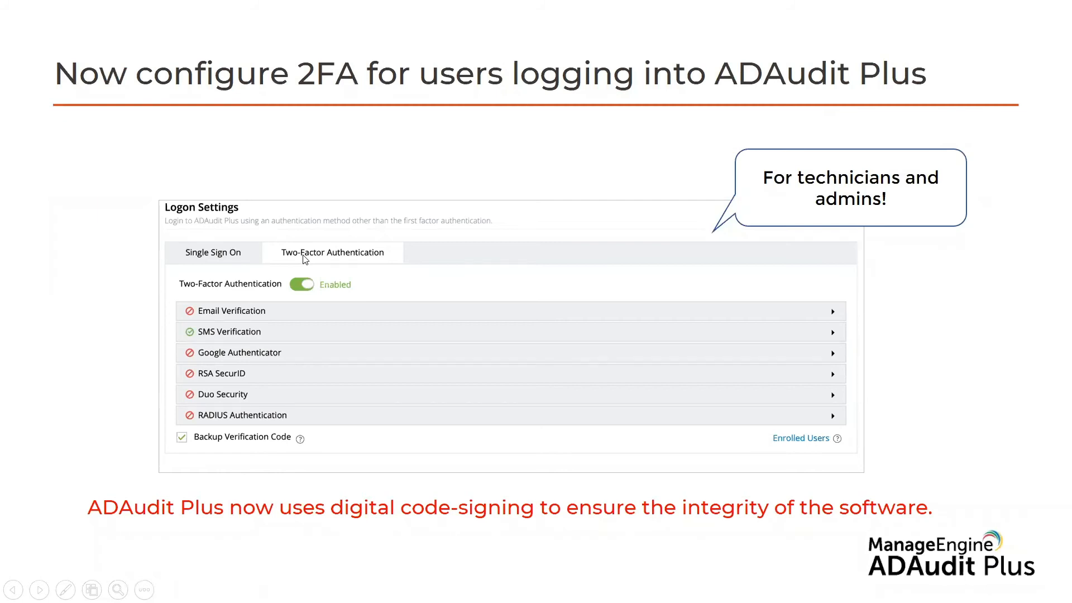
key("Escape")
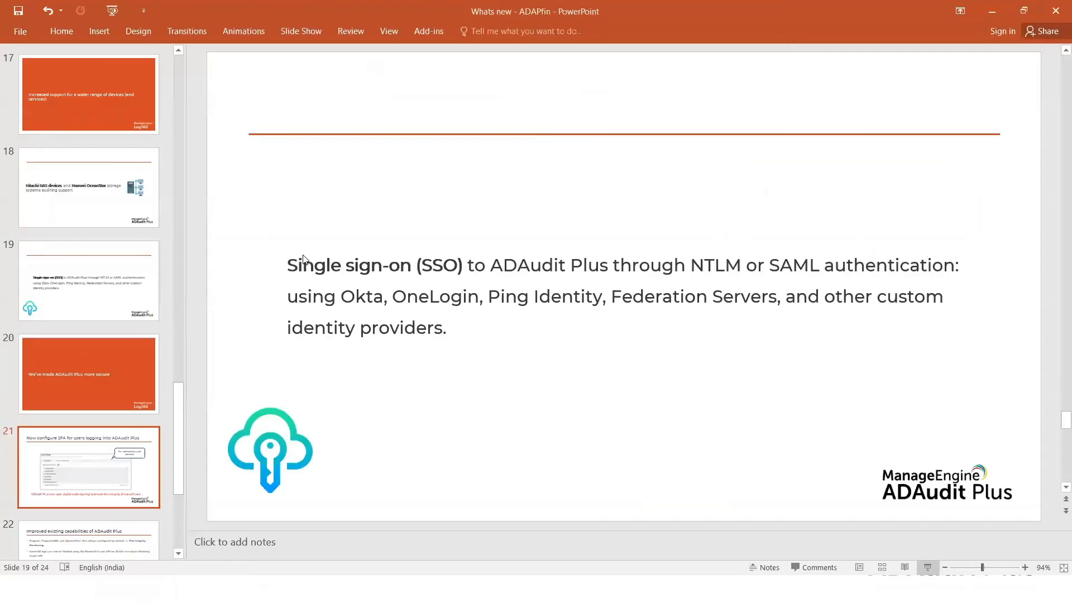
Switch to ADAudit Plus in Chrome and try to enable Two-Factor Authentication in Logon Settings
key("alt+Tab")
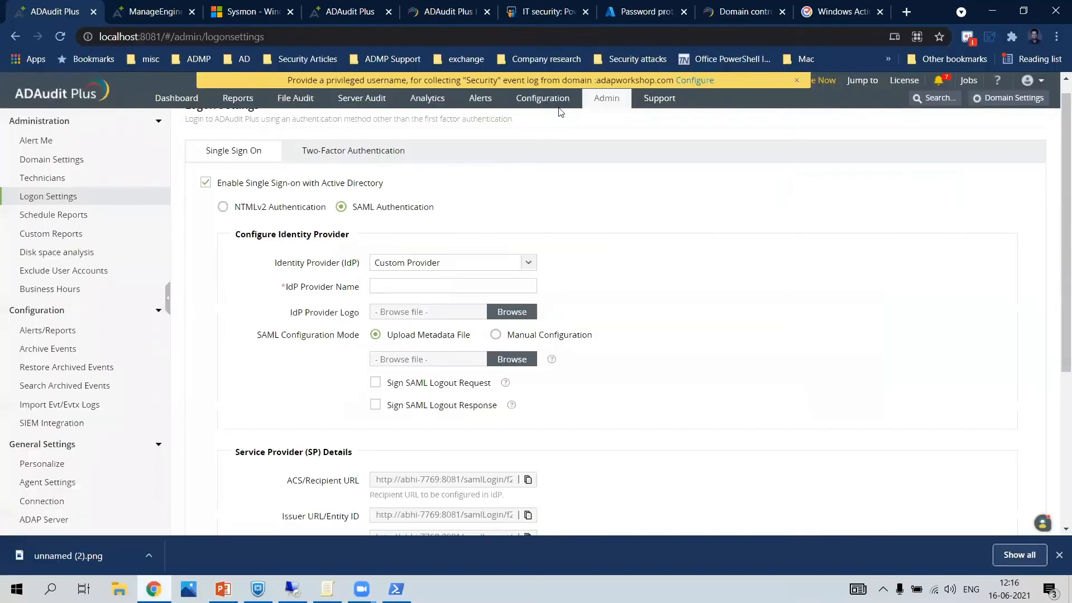
left_click(359, 149)
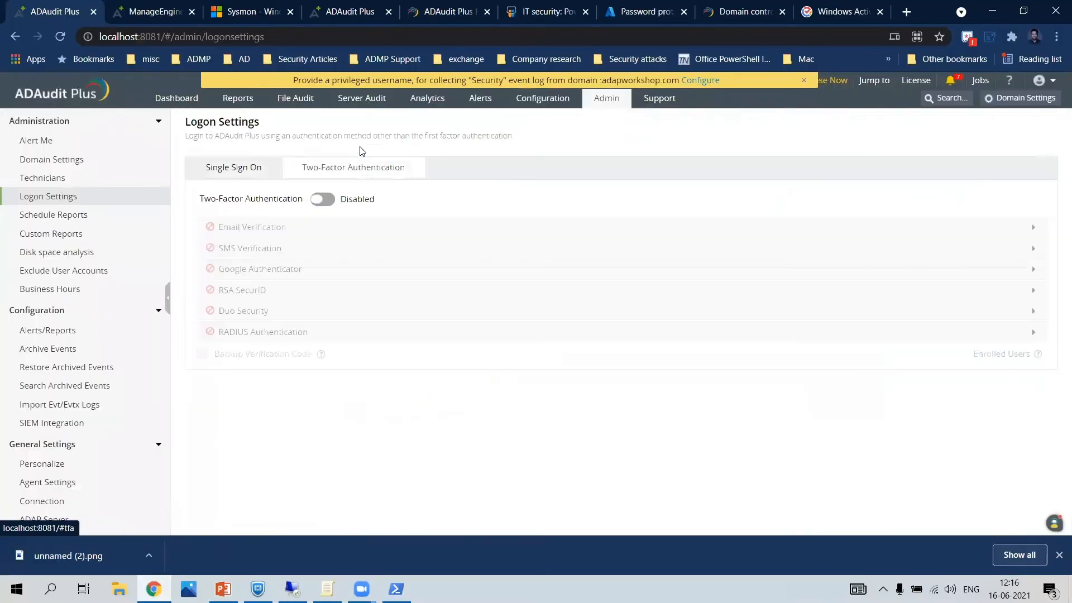
left_click(318, 205)
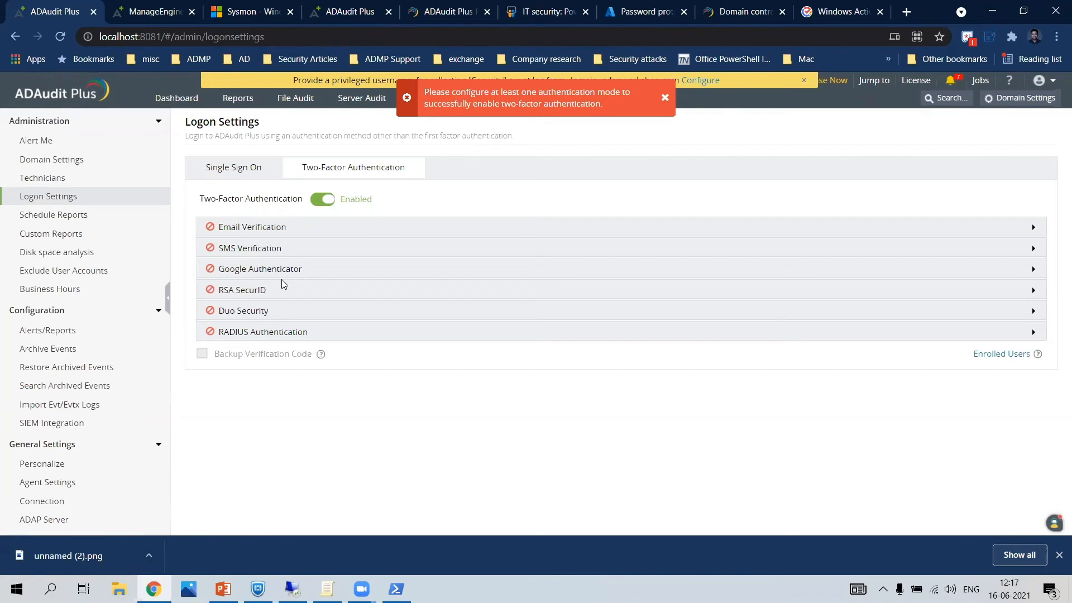
Look at the Technician Settings, and return to the Two-Factor Authentication options in Logon Settings
left_click(73, 183)
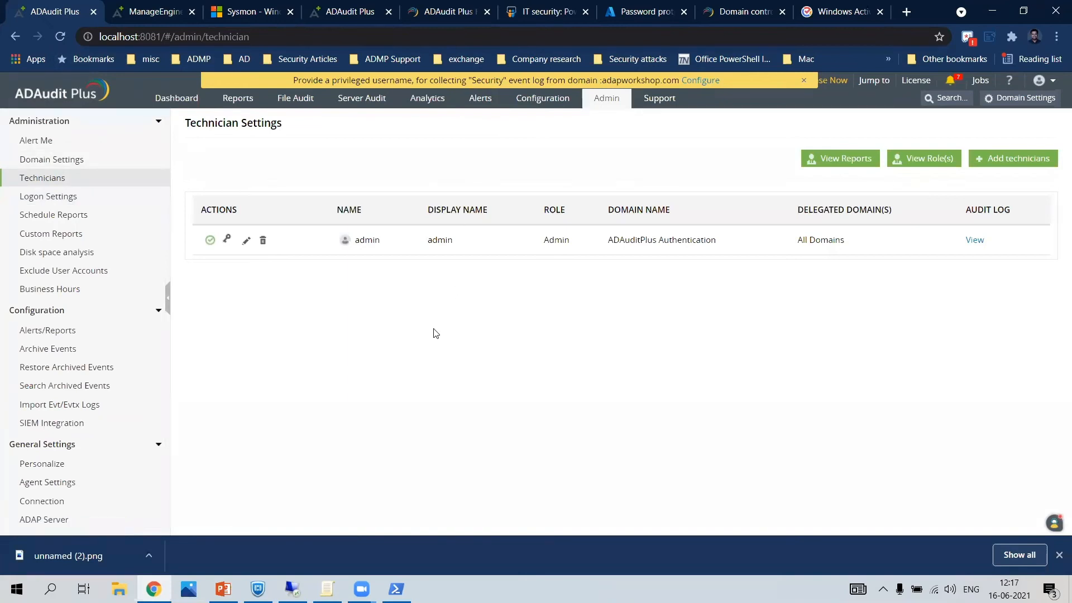
left_click(135, 200)
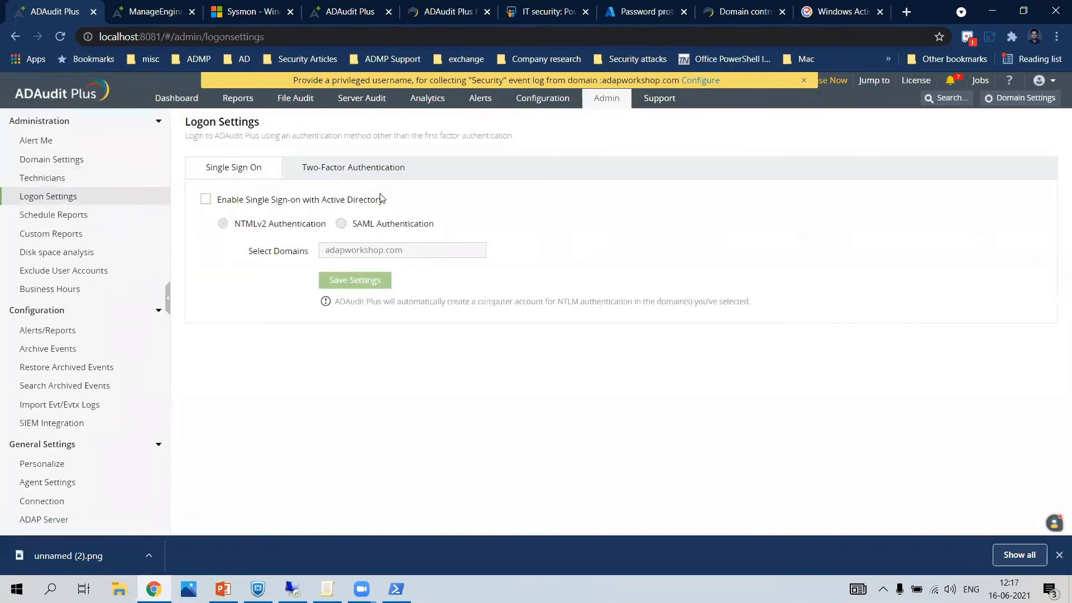
left_click(380, 175)
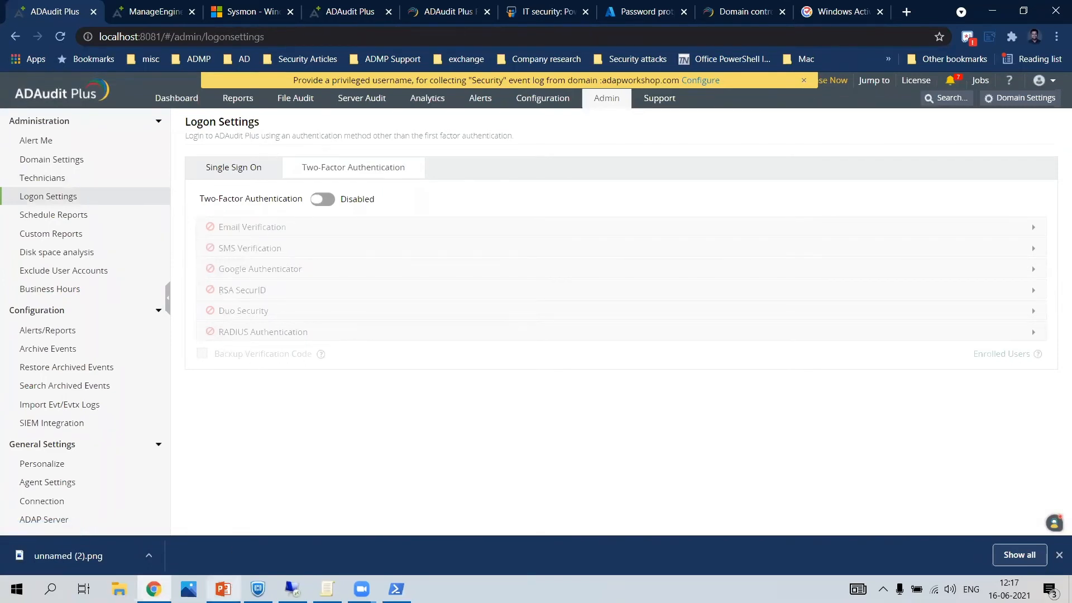
Switch to PowerPoint, highlight "digital code-signing" on the 2FA slide, and resume the slide show from there
mouse_move(223, 588)
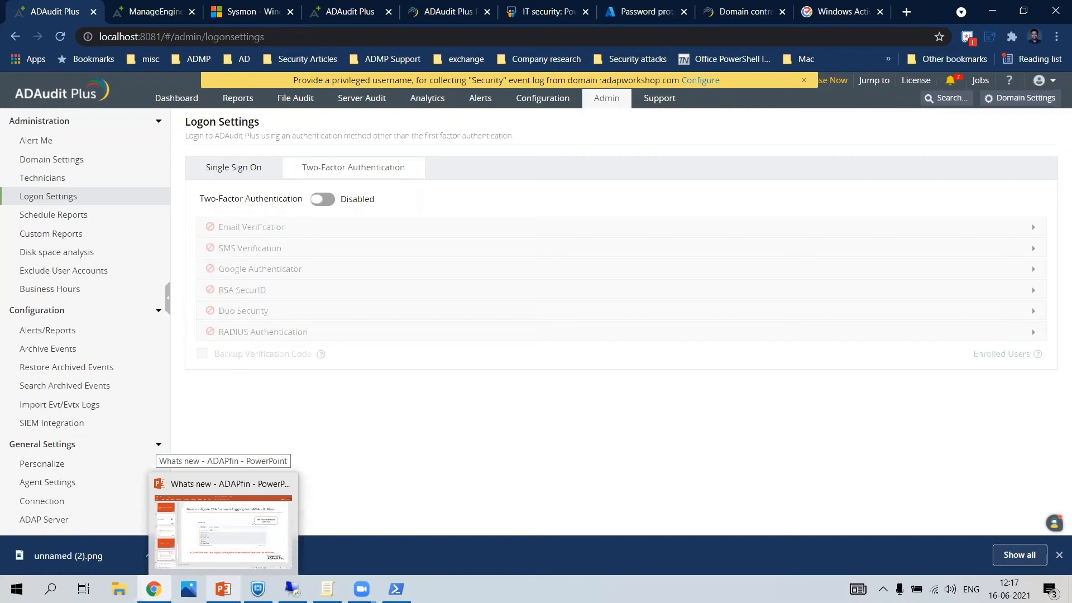
left_click(223, 525)
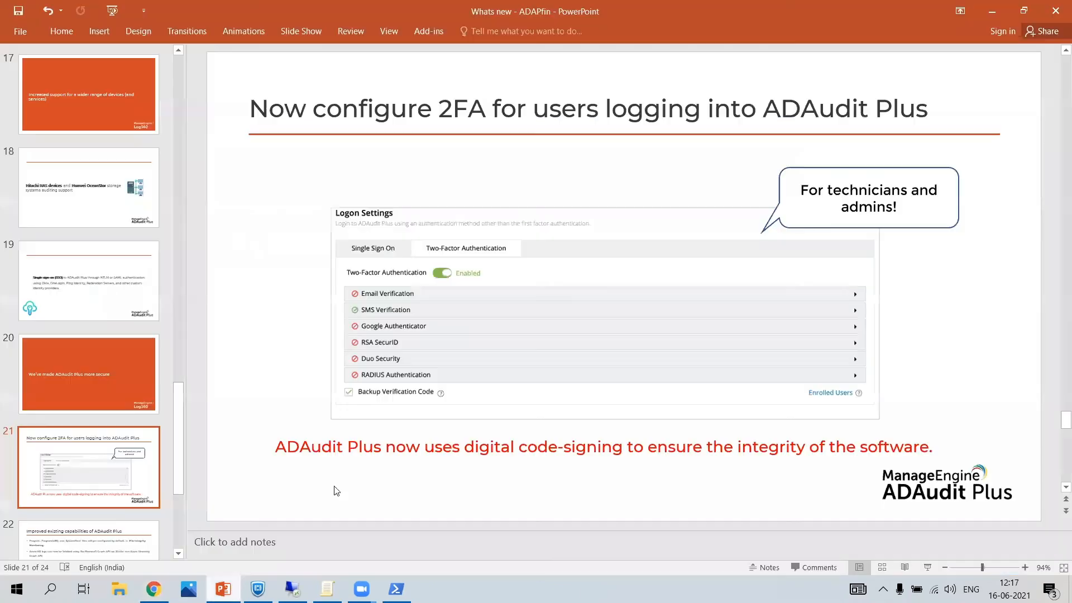
left_click(563, 445)
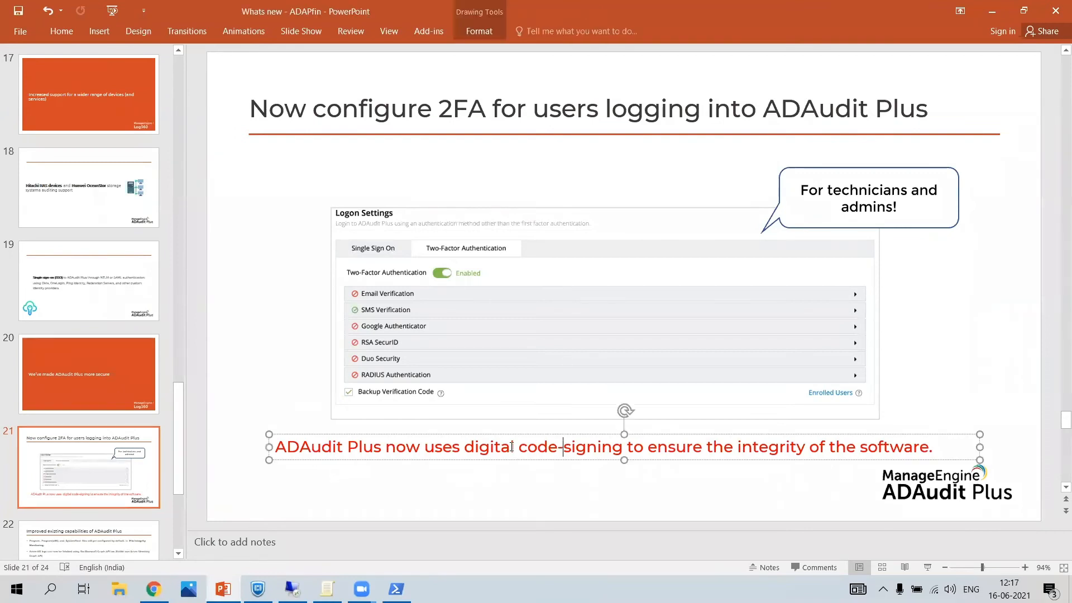
left_click_drag(469, 445, 620, 450)
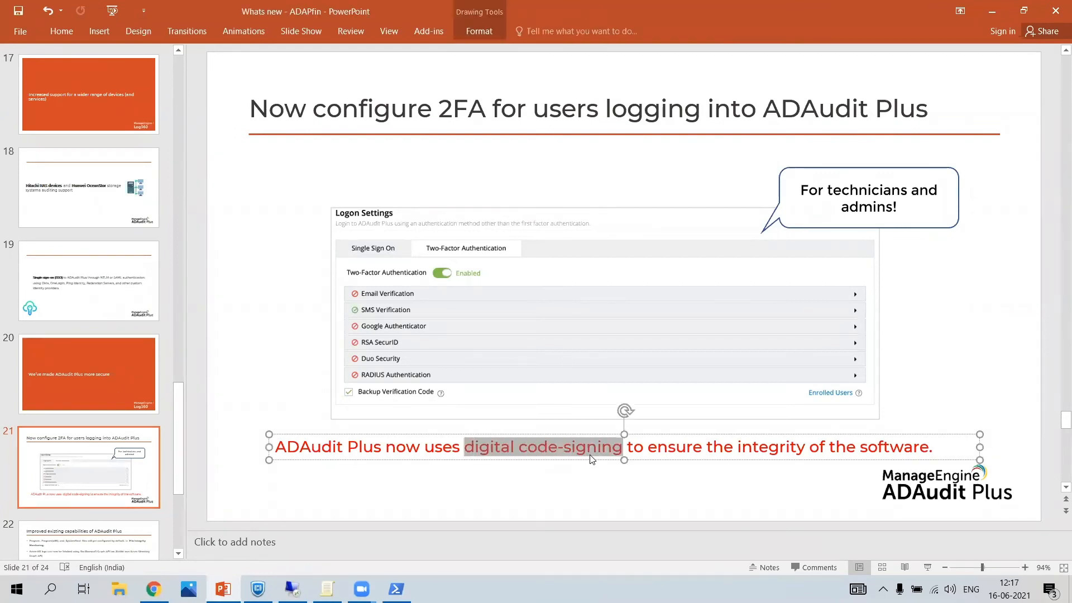
left_click(562, 486)
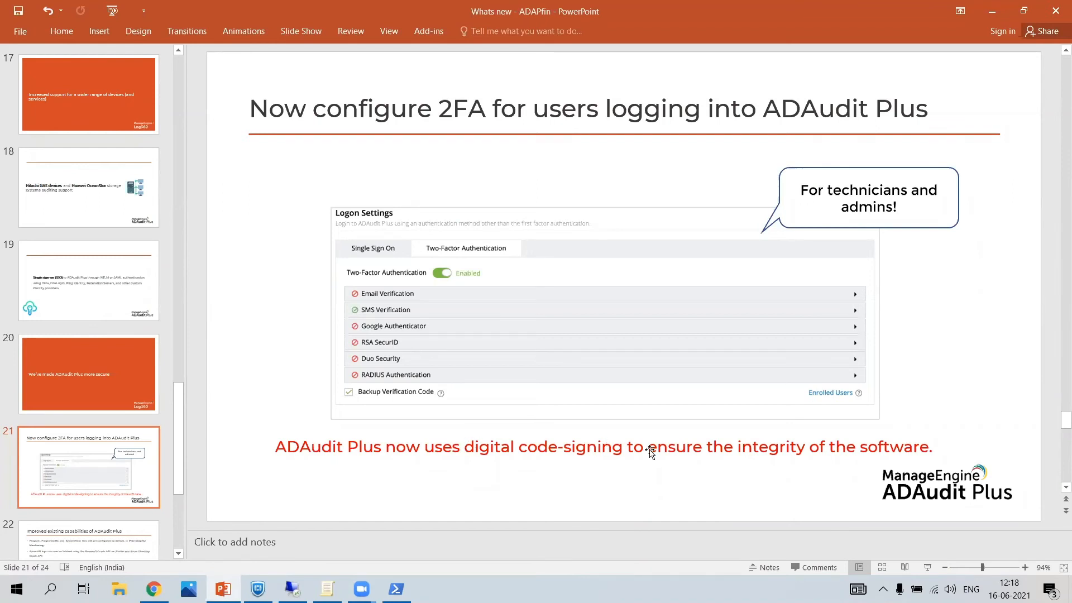
left_click(927, 567)
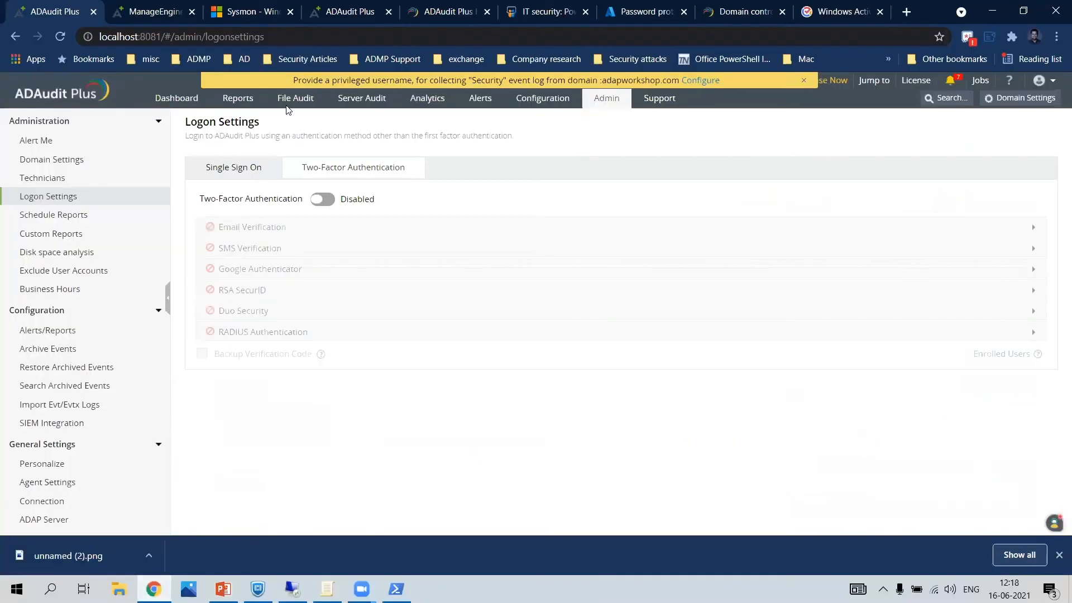
In ADAudit Plus in Chrome, open Server Audit's File Integrity configuration and bring up the Add Domain form to review the monitored folders
left_click(351, 105)
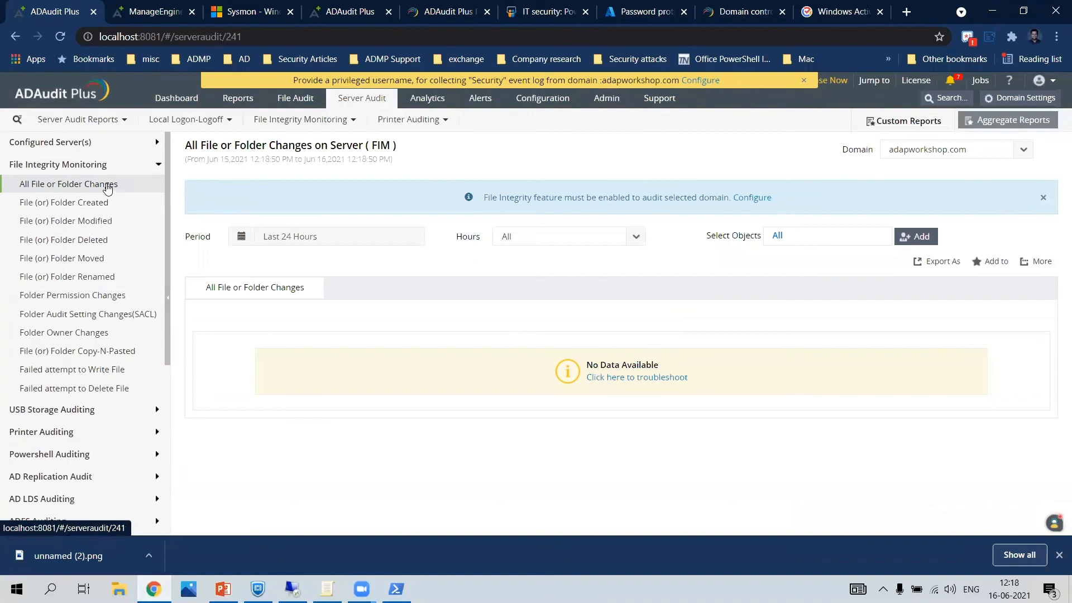
left_click(113, 165)
left_click(115, 147)
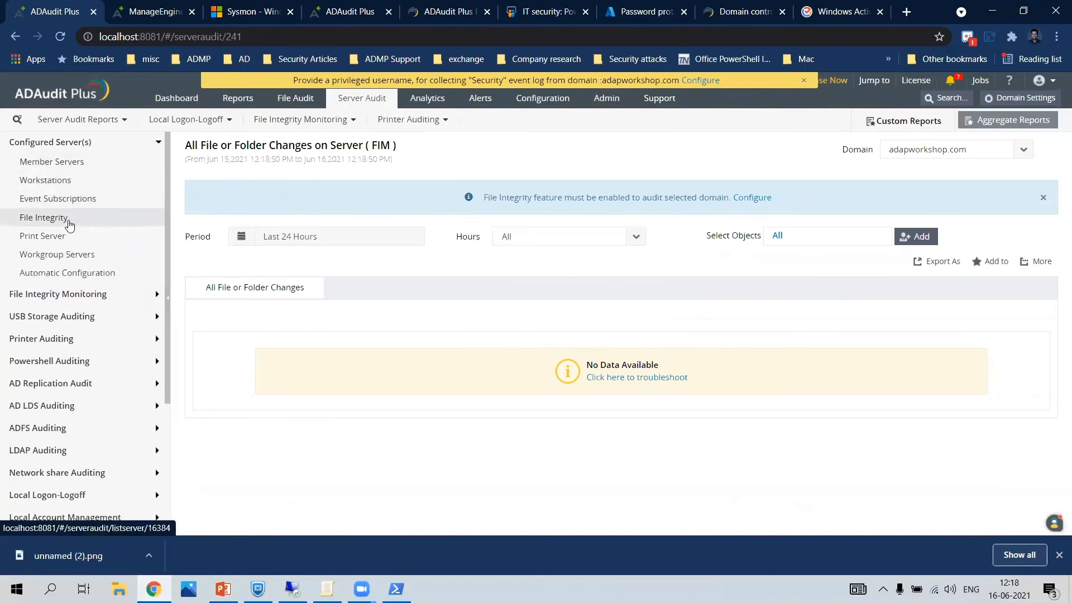
left_click(68, 218)
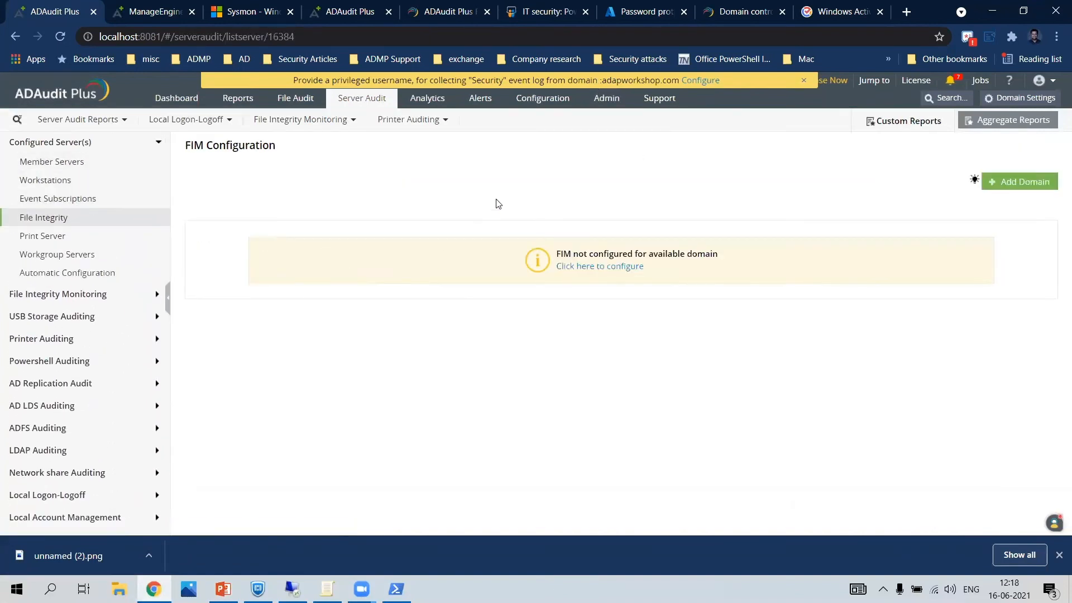
left_click(994, 187)
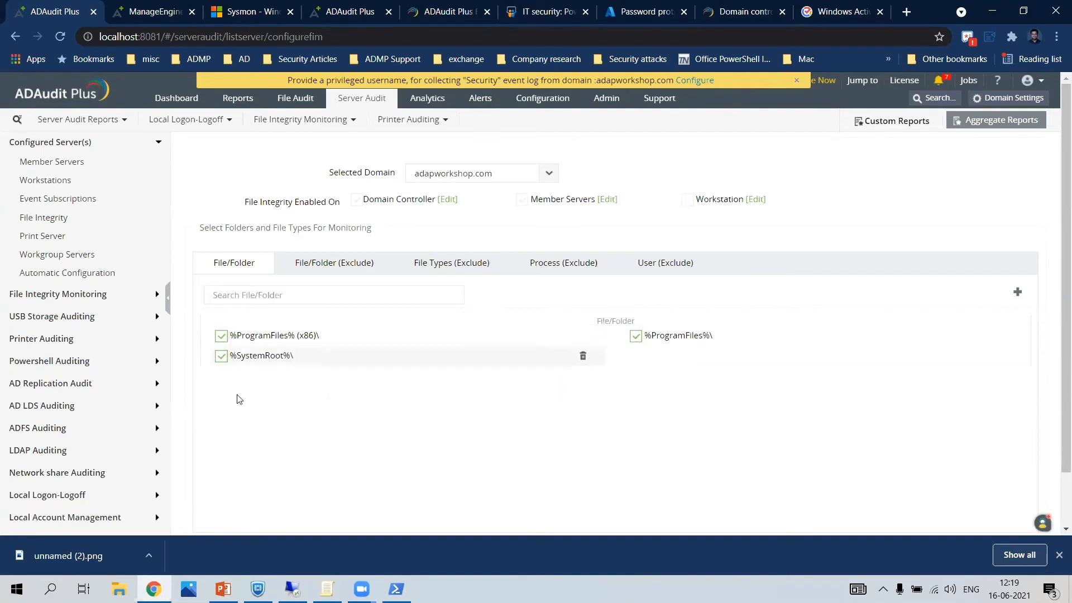
Check the improved capabilities slide in PowerPoint, switch back to Chrome, and view the Azure AD report categories
left_click(223, 589)
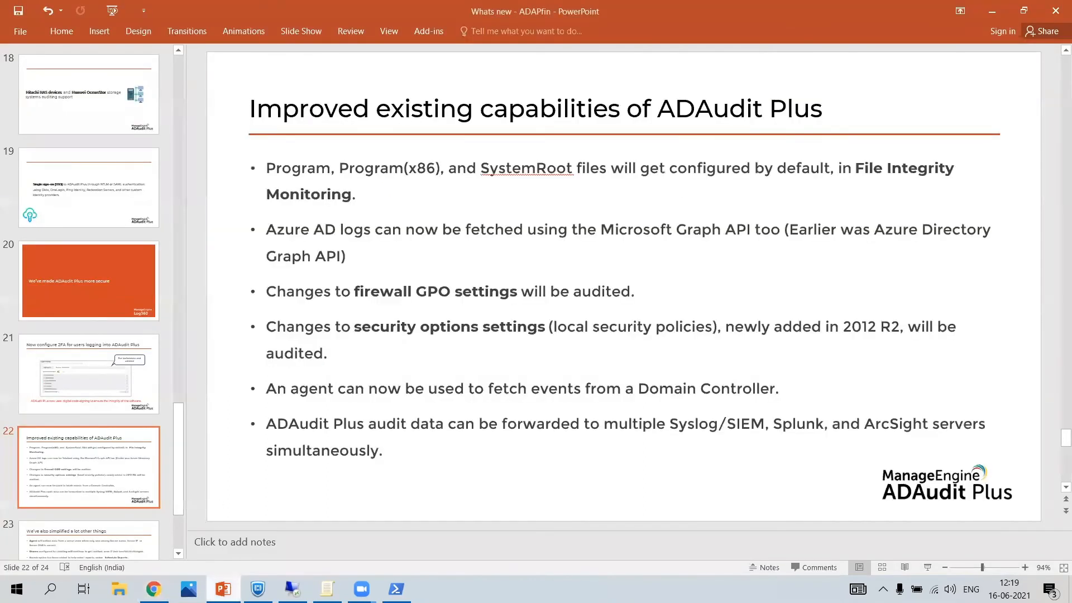
left_click(154, 589)
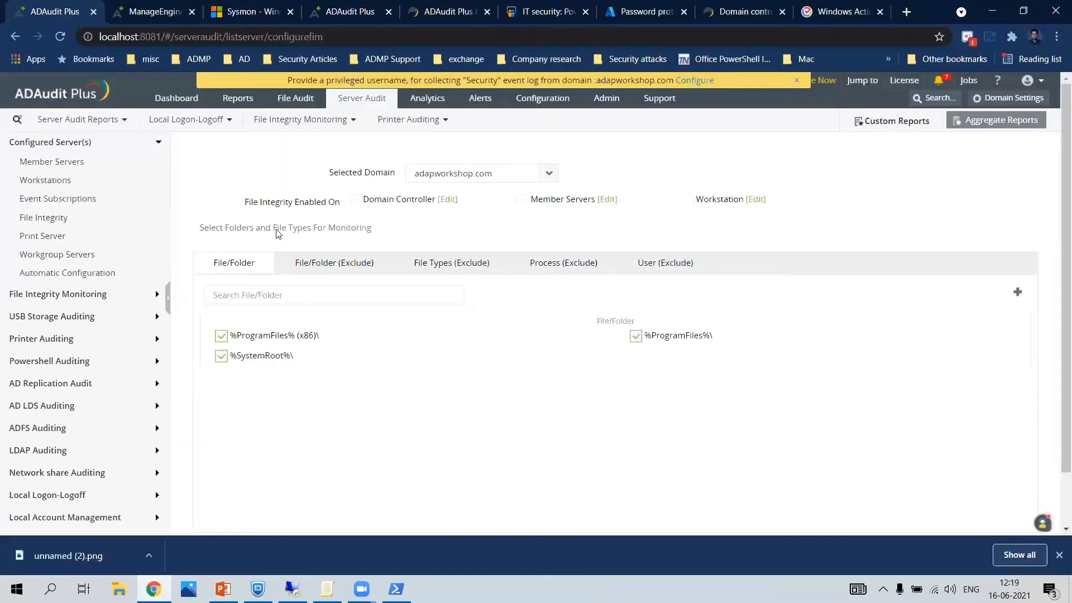
left_click(253, 107)
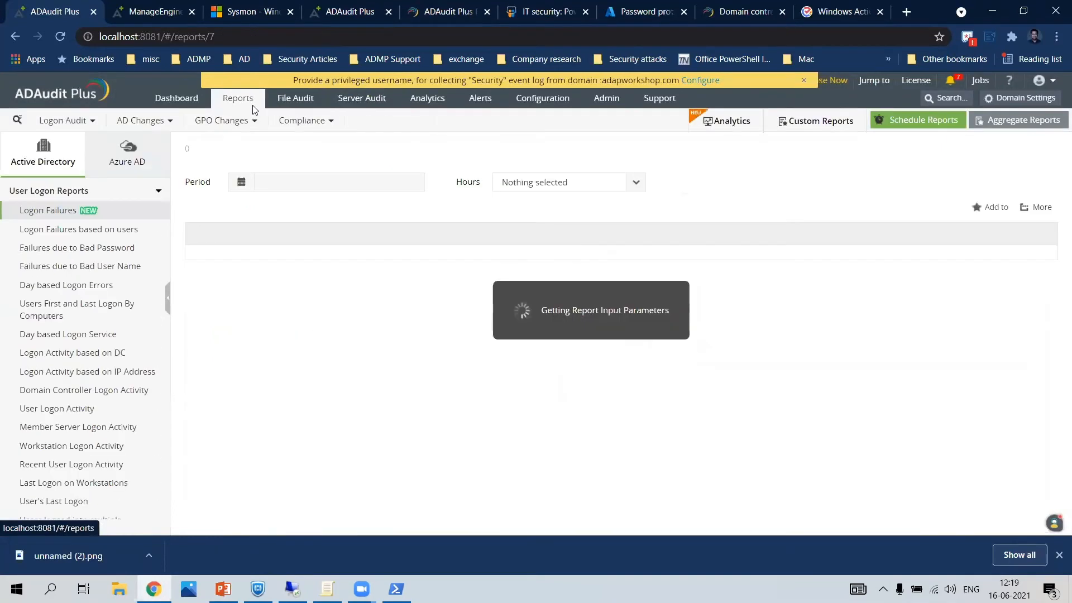
left_click(130, 153)
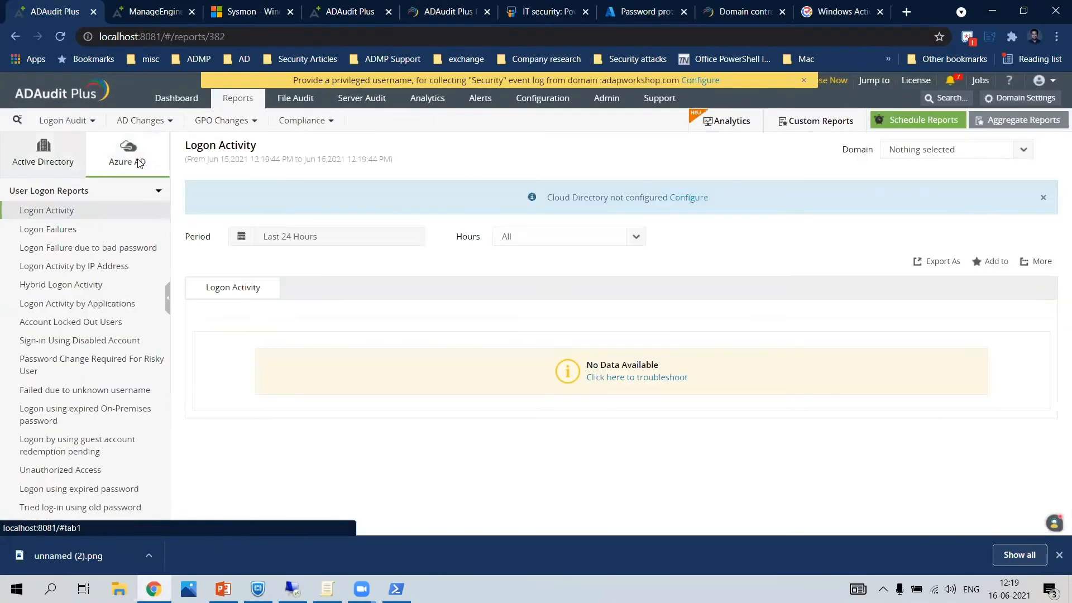
left_click(122, 190)
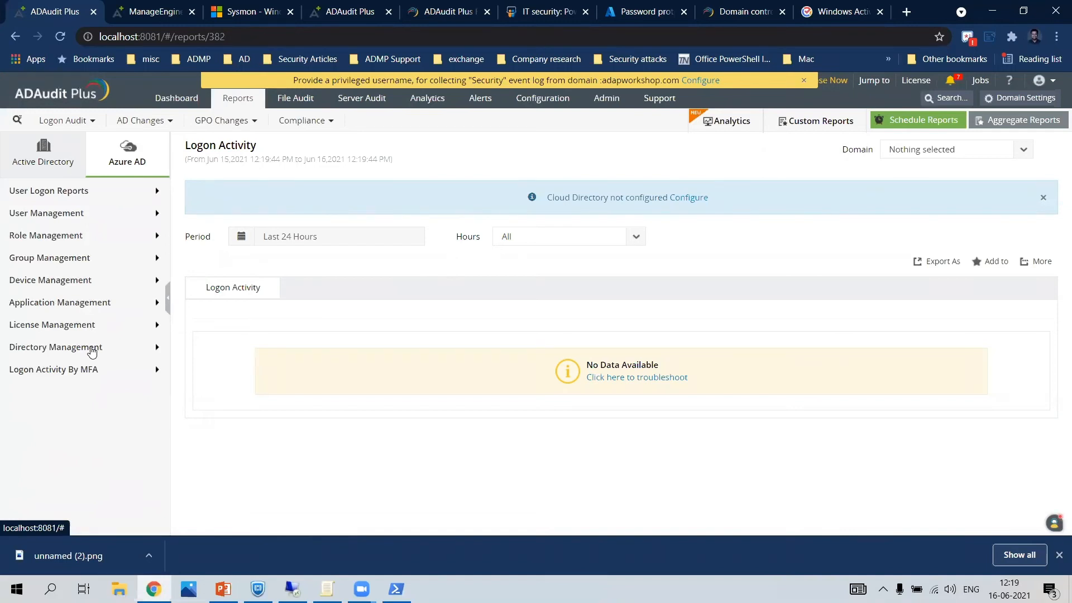
Look at the local Azure AD User Logon Reports, and load the Logon Activity report in the online ADAudit Plus demo
left_click(110, 198)
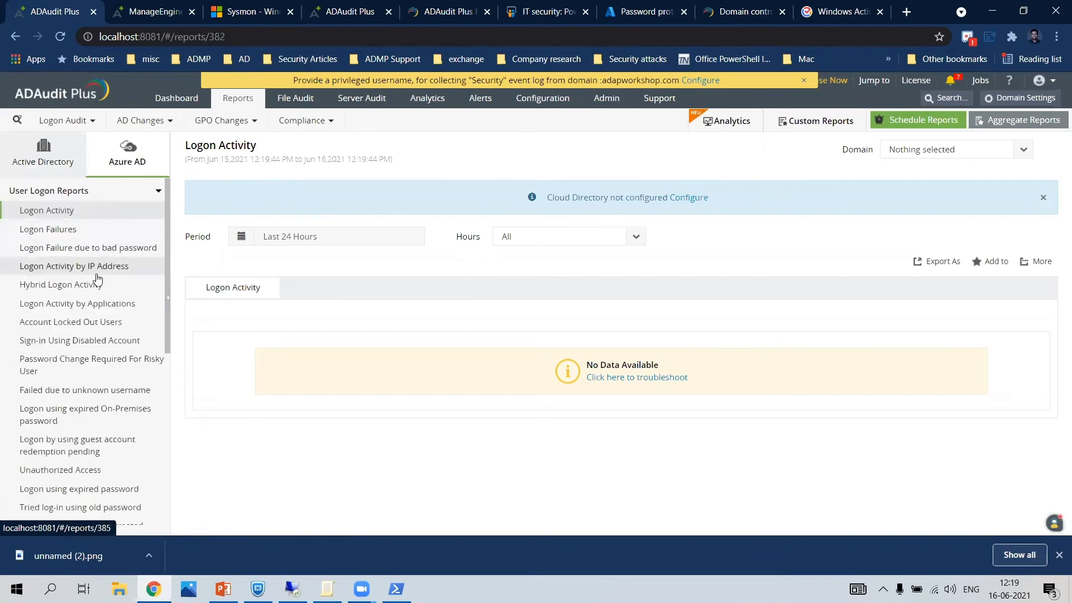
left_click(121, 218)
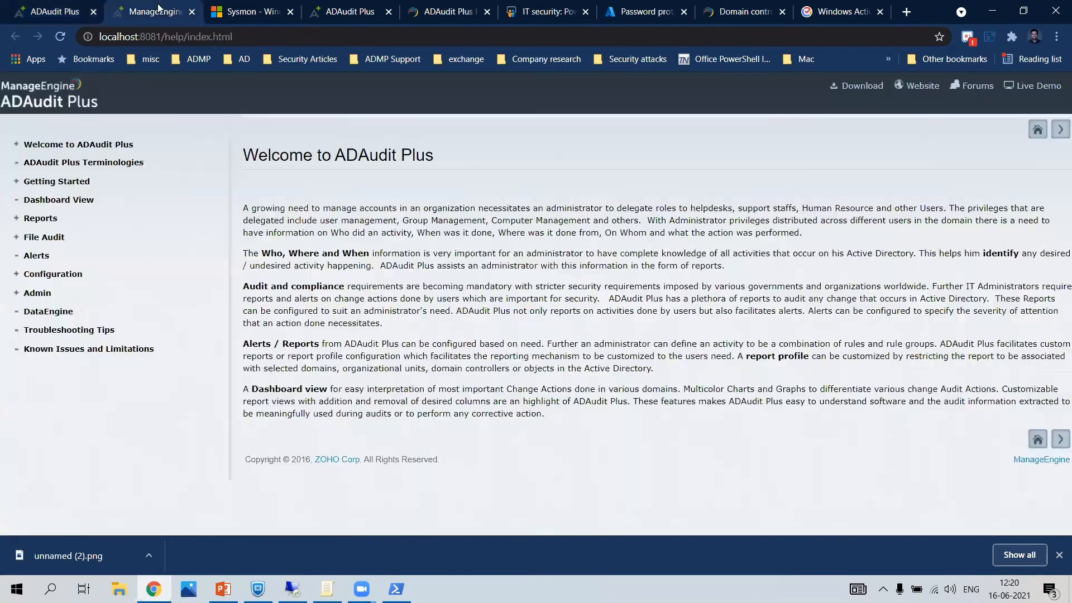
left_click(162, 9)
left_click(332, 8)
left_click(155, 152)
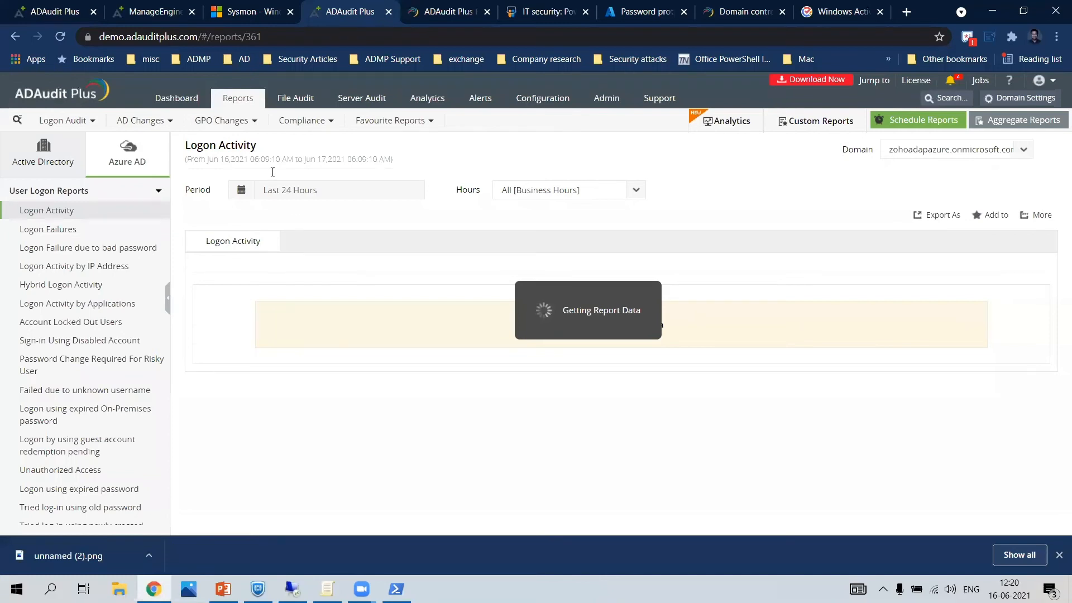
left_click(59, 37)
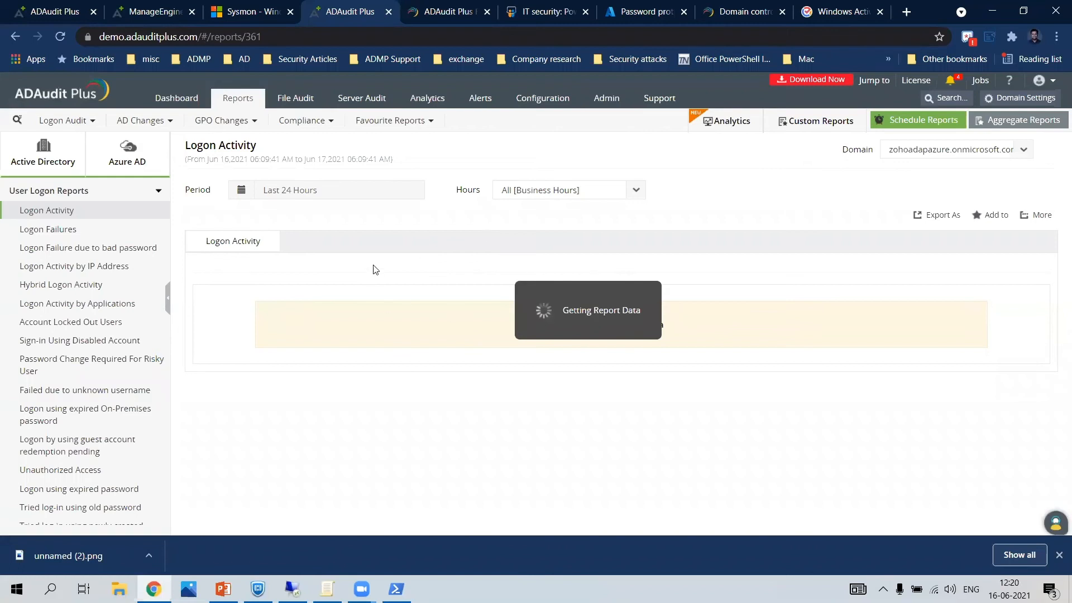
Look across the Azure AD Logon Activity report's columns, from state and device information to application and MFA details
scroll(474, 292, "down", 1)
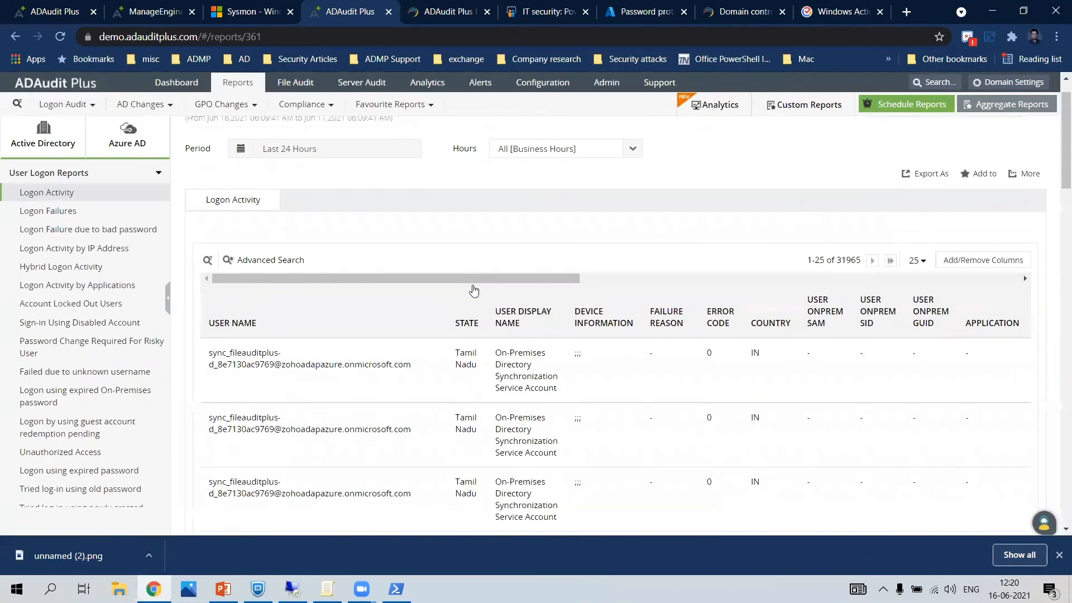
mouse_move(475, 278)
left_mouse_down()
mouse_move(492, 276)
mouse_move(467, 270)
left_mouse_up()
left_click_drag(537, 275, 530, 286)
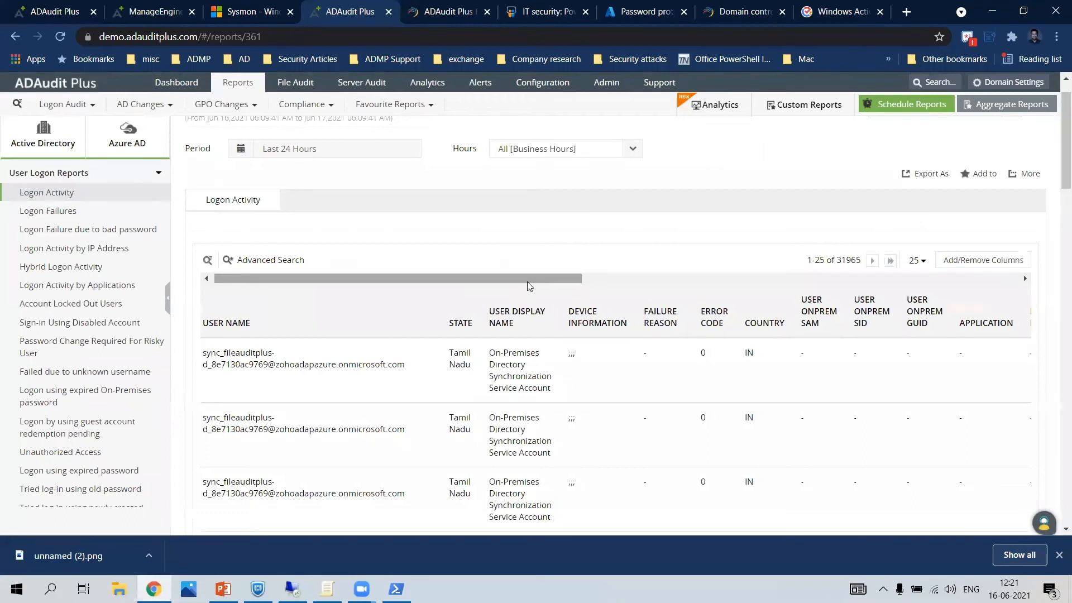
left_click_drag(529, 286, 705, 332)
left_click(707, 332)
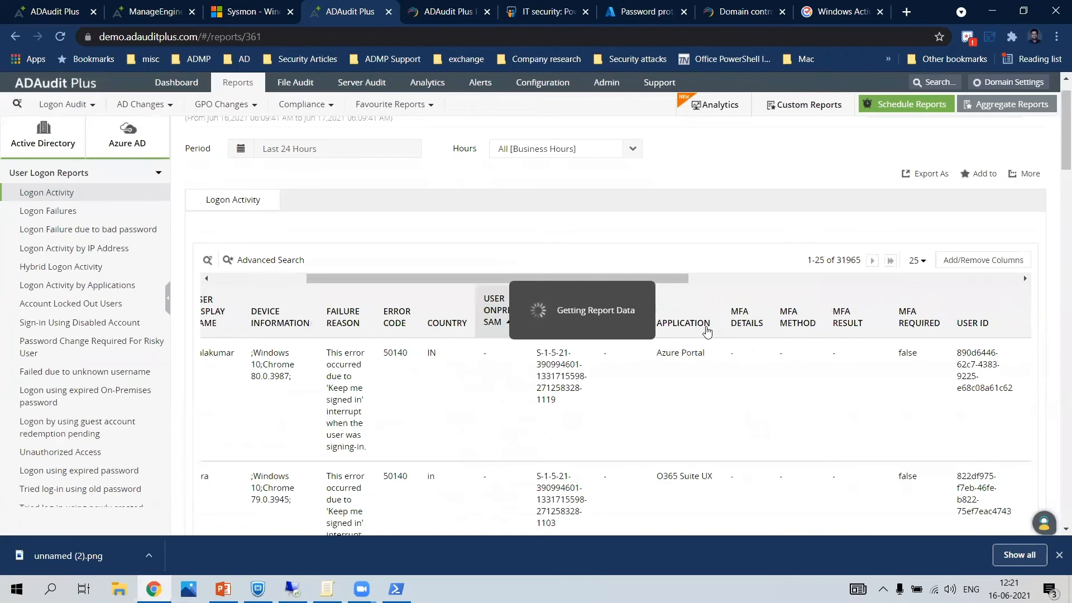
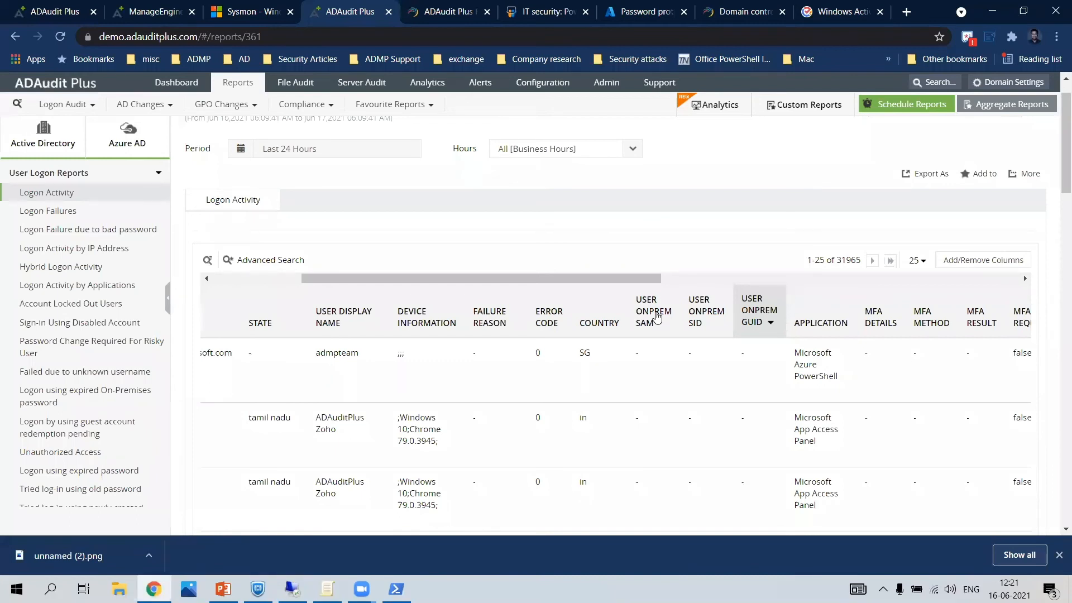
Compare the cloud and on-premises views of the Hybrid Logon Activity report, and open the Logon Activity by Applications report
left_click(93, 268)
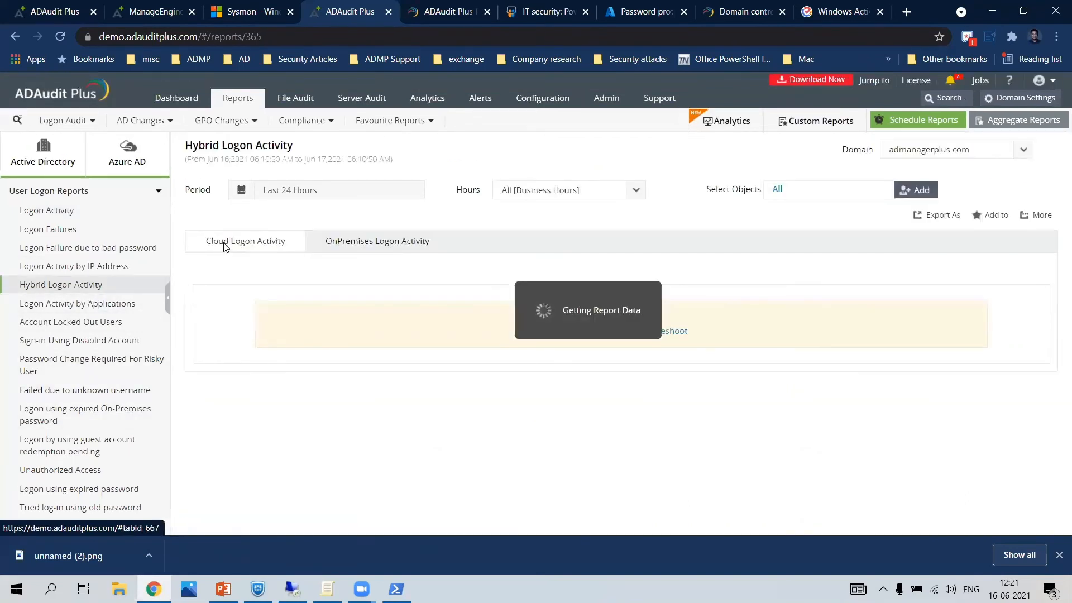
left_click(313, 241)
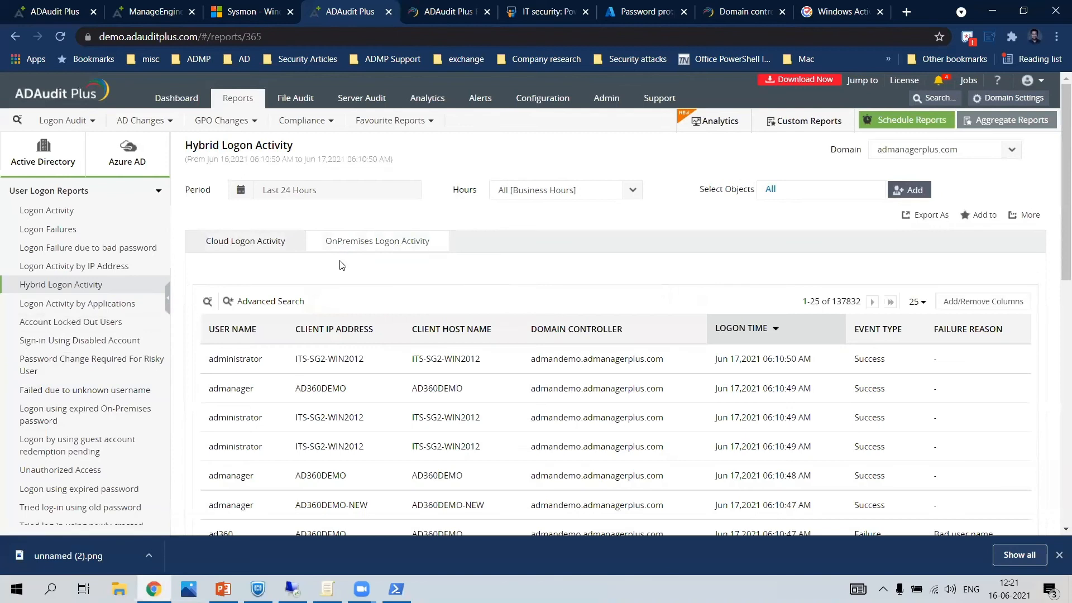
left_click(277, 249)
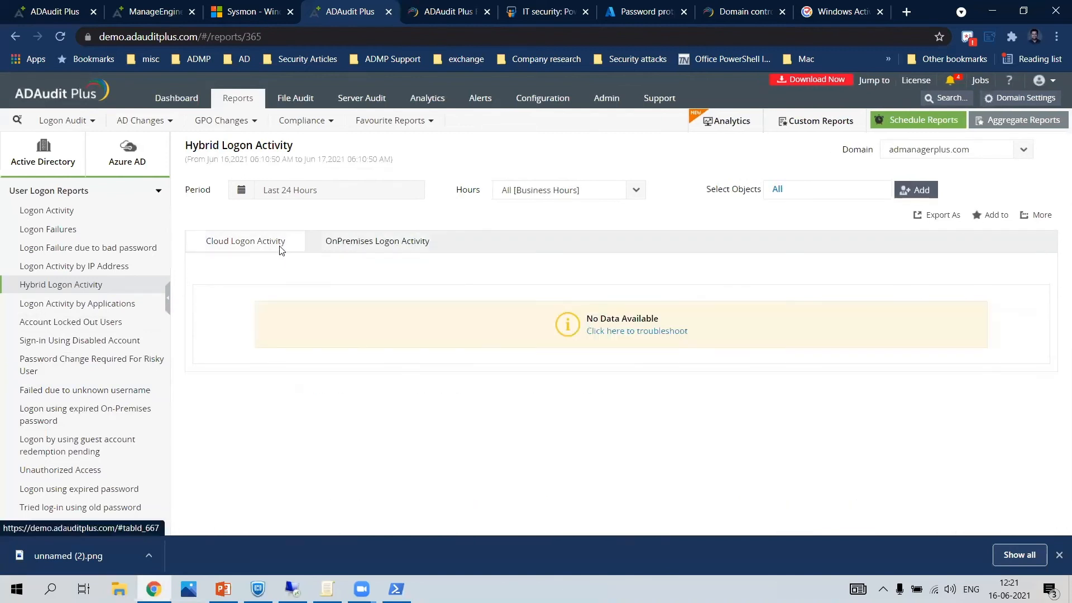
left_click(356, 245)
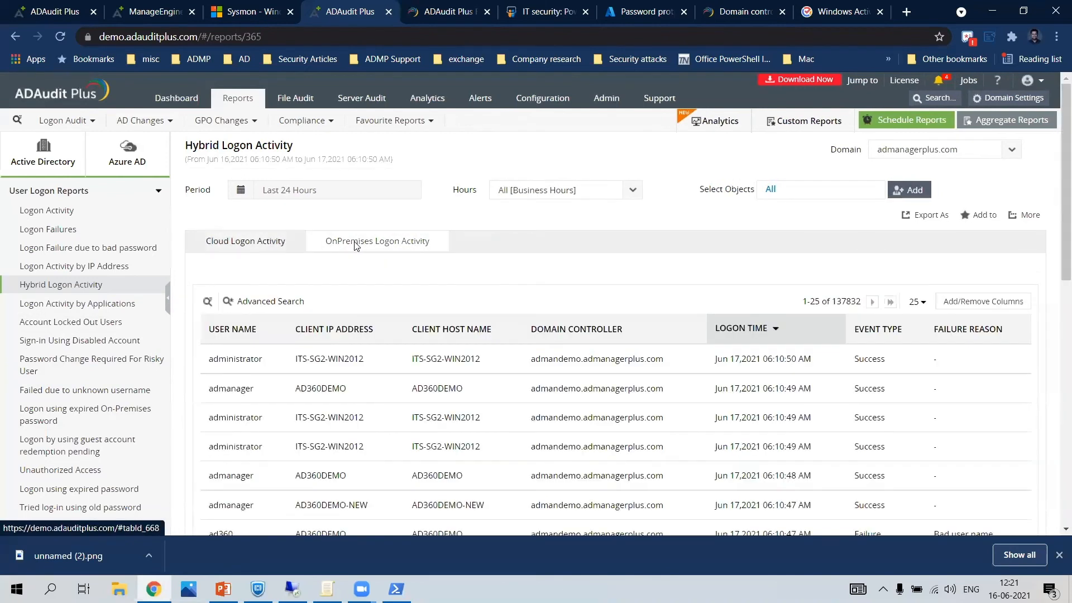
left_click(111, 304)
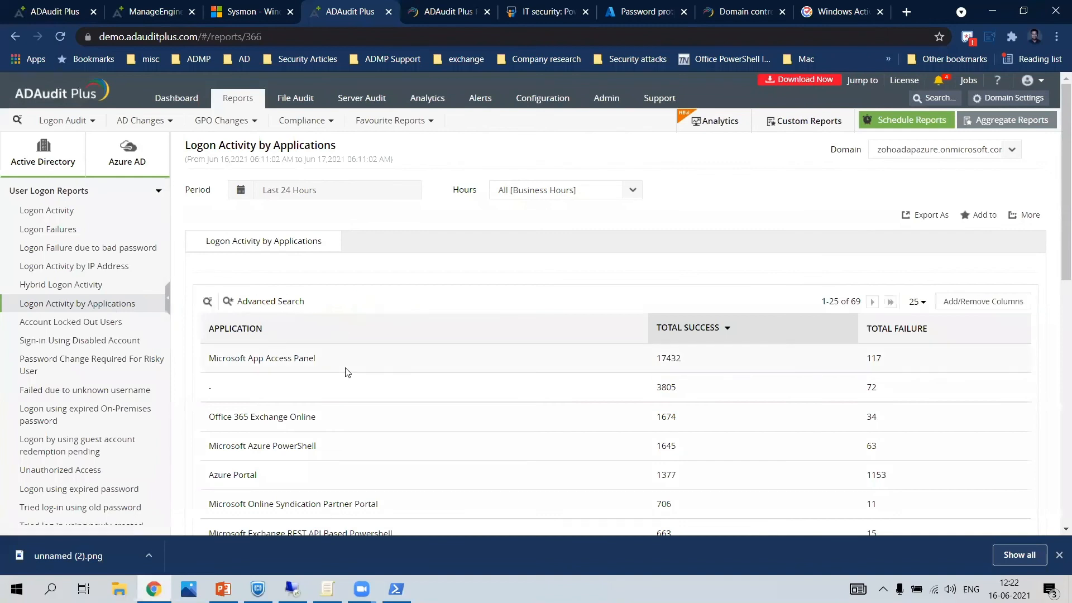
scroll(346, 360, "down", 1)
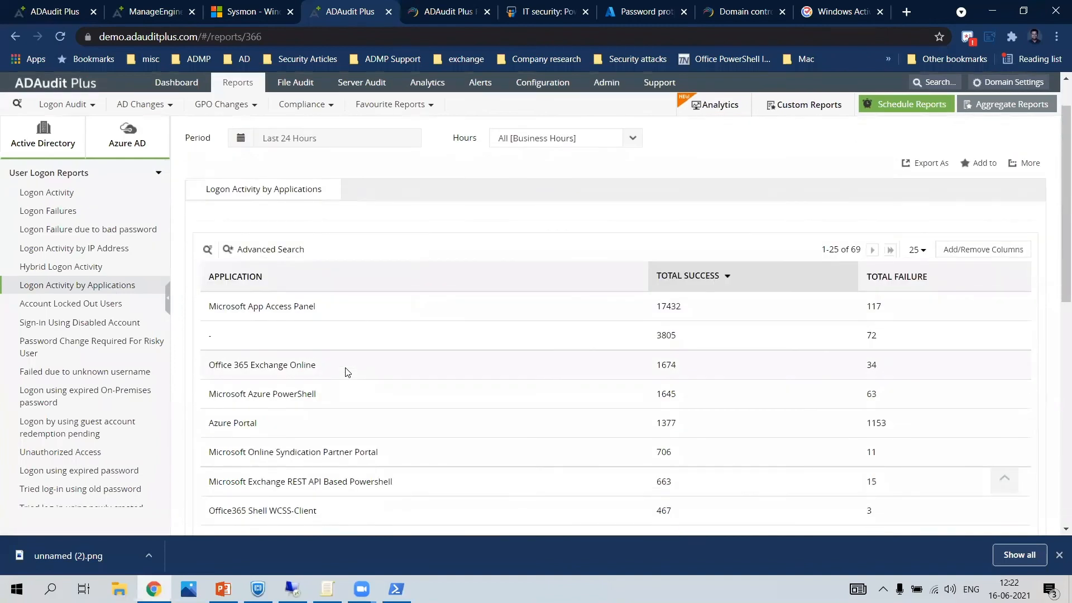
Check the signed-in account on the Azure portal's Password protection page, and return to the ADAudit Plus demo report
left_click(616, 8)
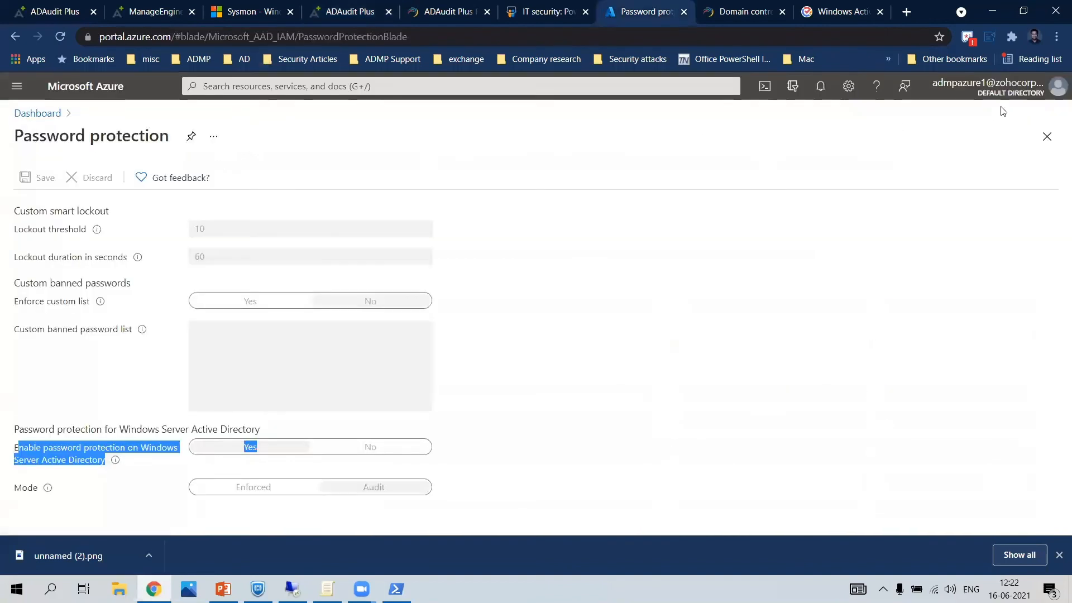
left_click(1004, 89)
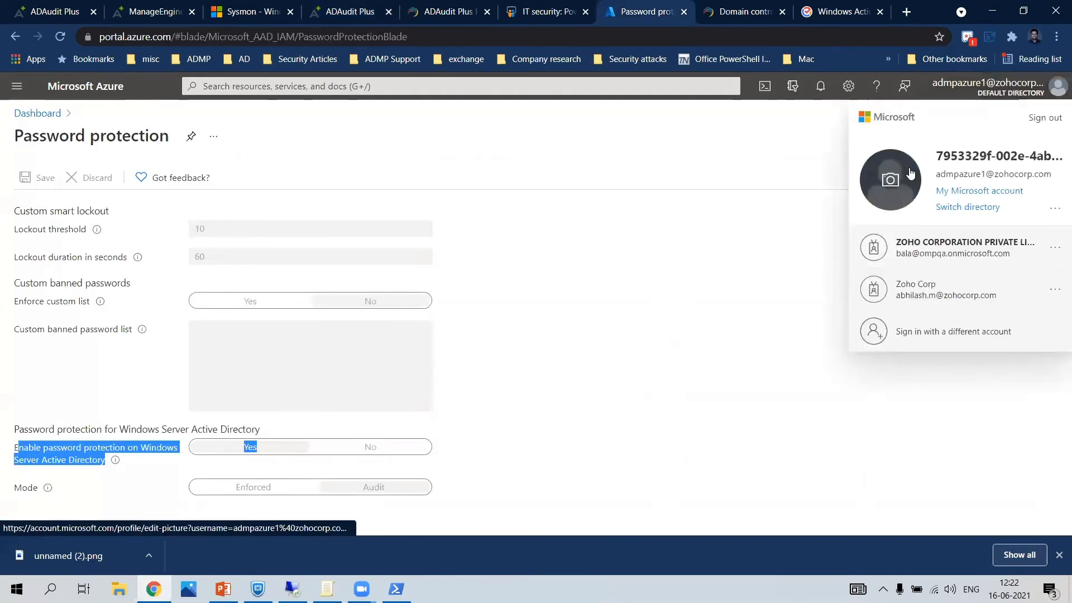
left_click(73, 5)
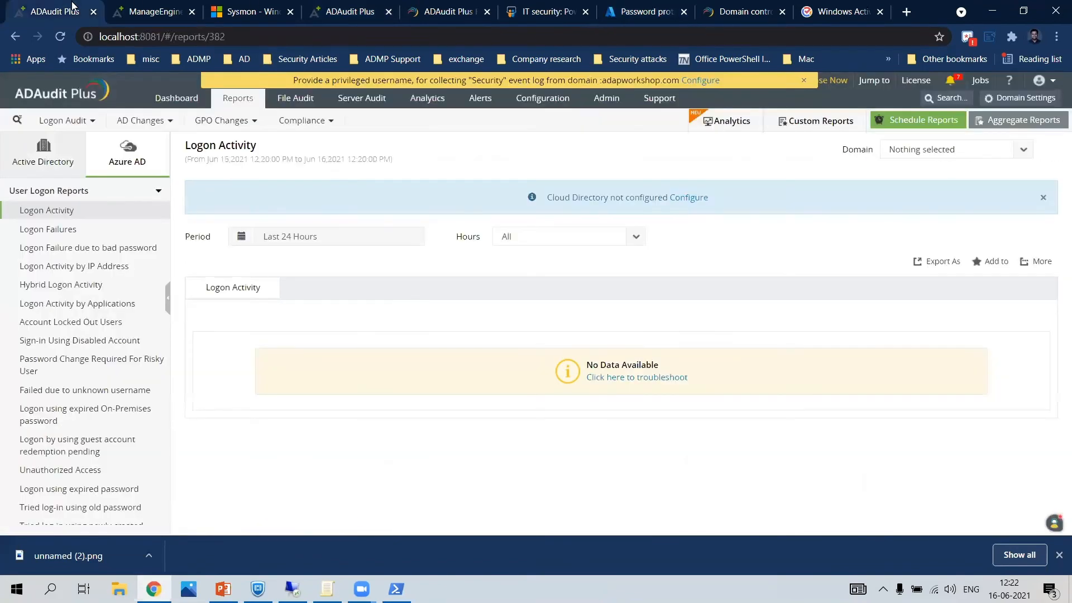
left_click(176, 7)
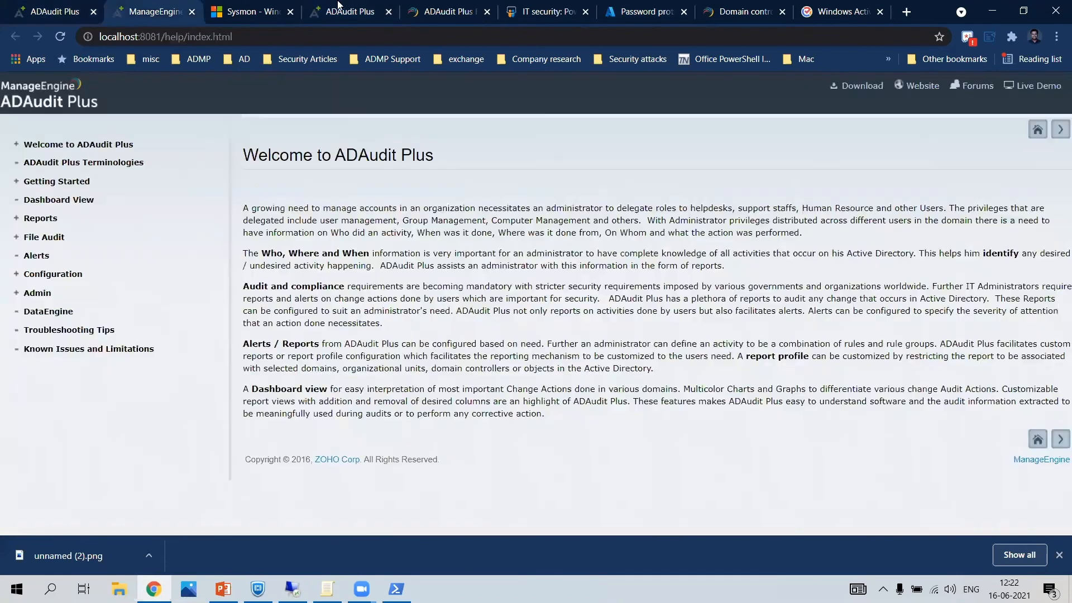
left_click(340, 7)
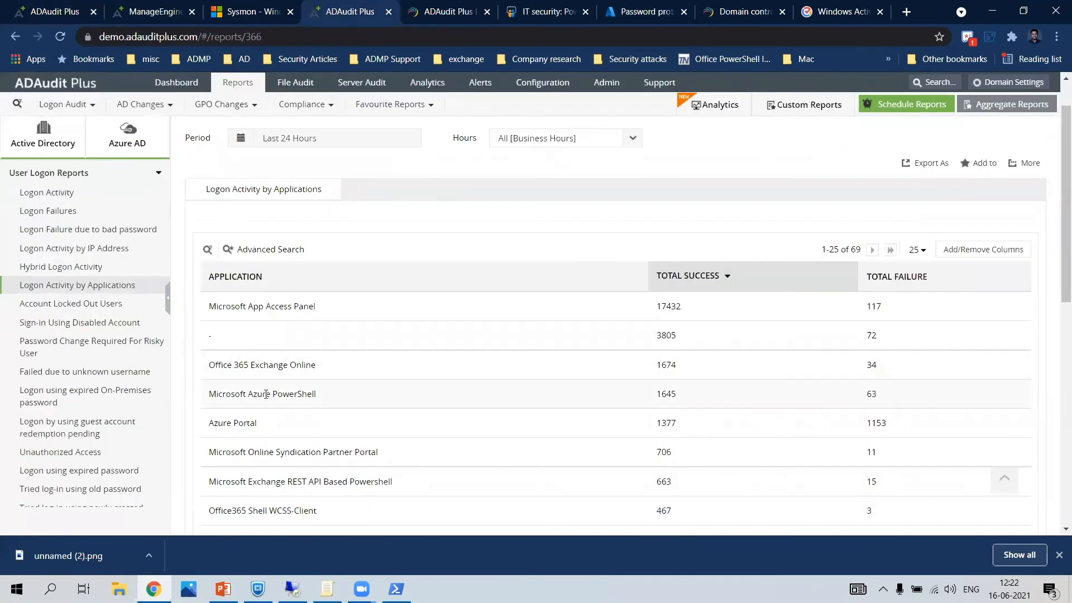
Review the full Logon Activity by Applications list, highlighting the success and failure totals for Microsoft Azure PowerShell
scroll(266, 396, "down", 1)
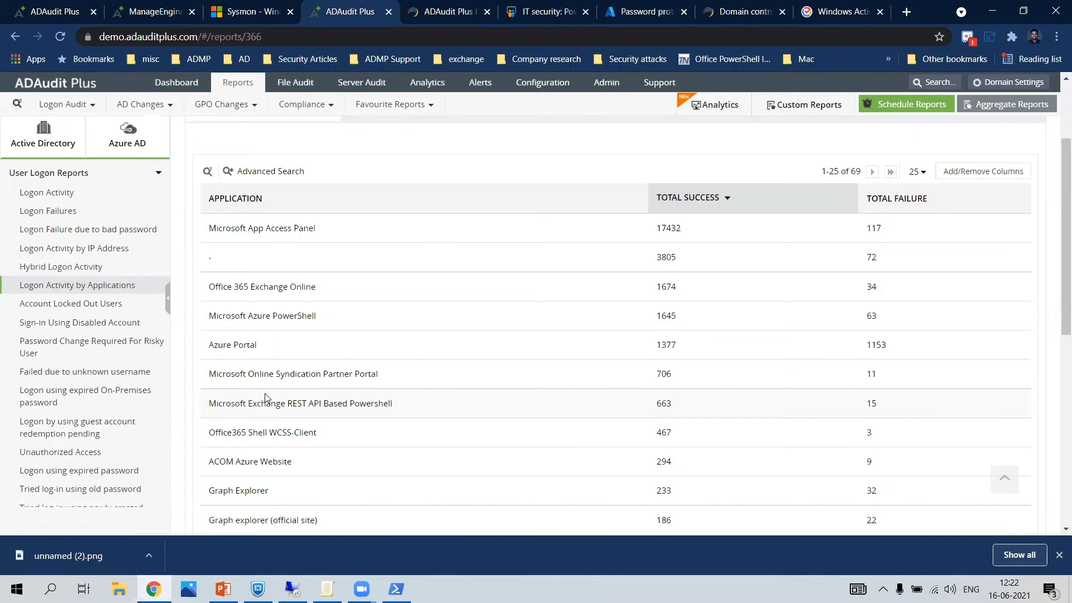
double_click(659, 316)
left_click(866, 319)
left_click_drag(867, 319, 882, 320)
scroll(434, 328, "down", 8)
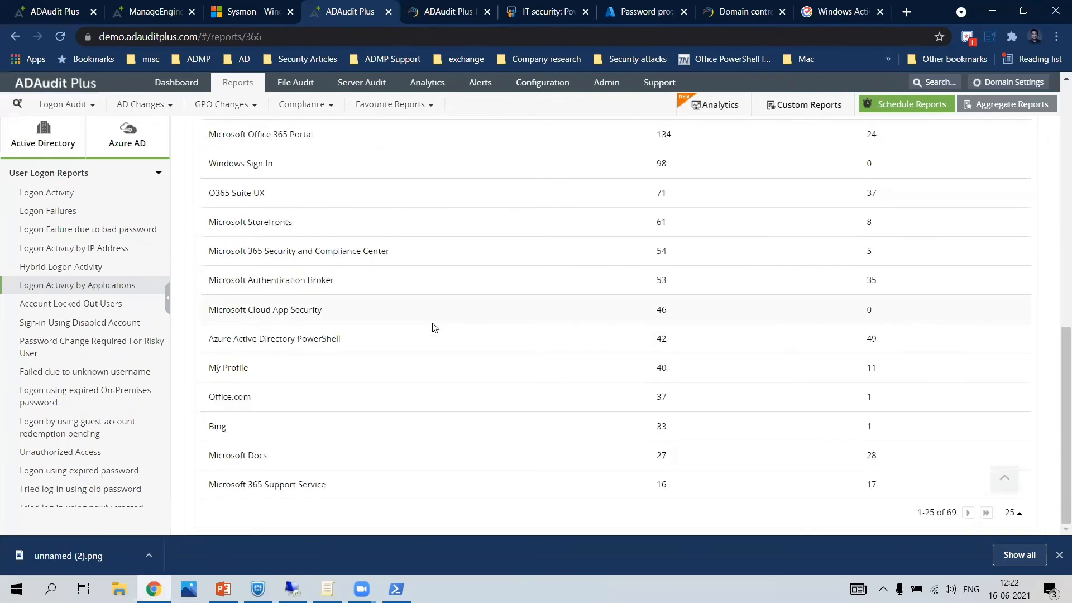
scroll(435, 328, "up", 7)
scroll(434, 328, "down", 8)
scroll(434, 328, "up", 8)
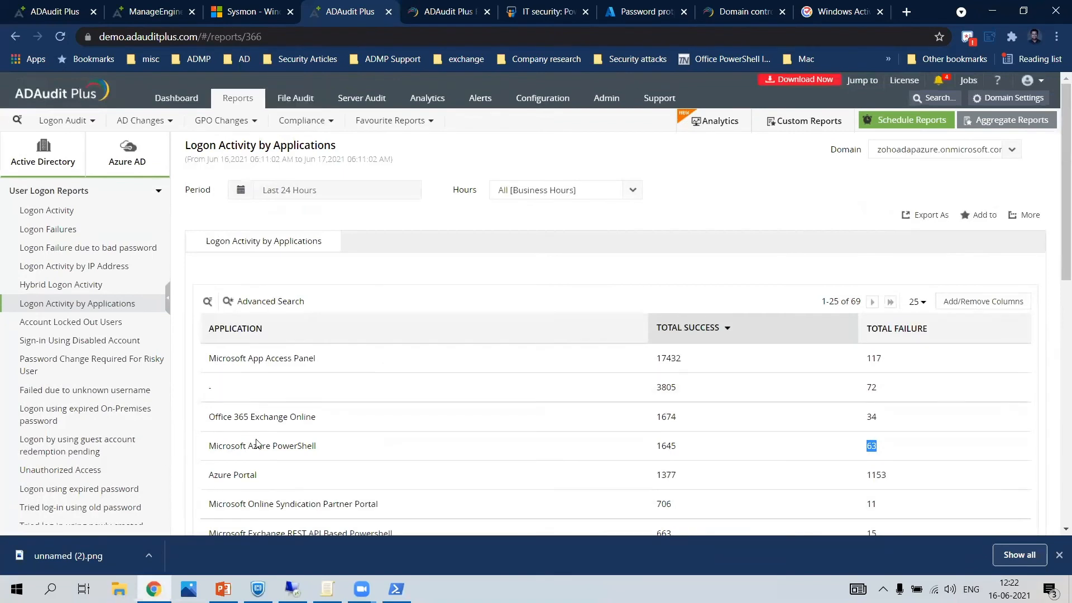
Look through the remaining User Logon Reports, and open the Logon Failure due to MFA failed report under Logon Activity By MFA
scroll(44, 369, "down", 5)
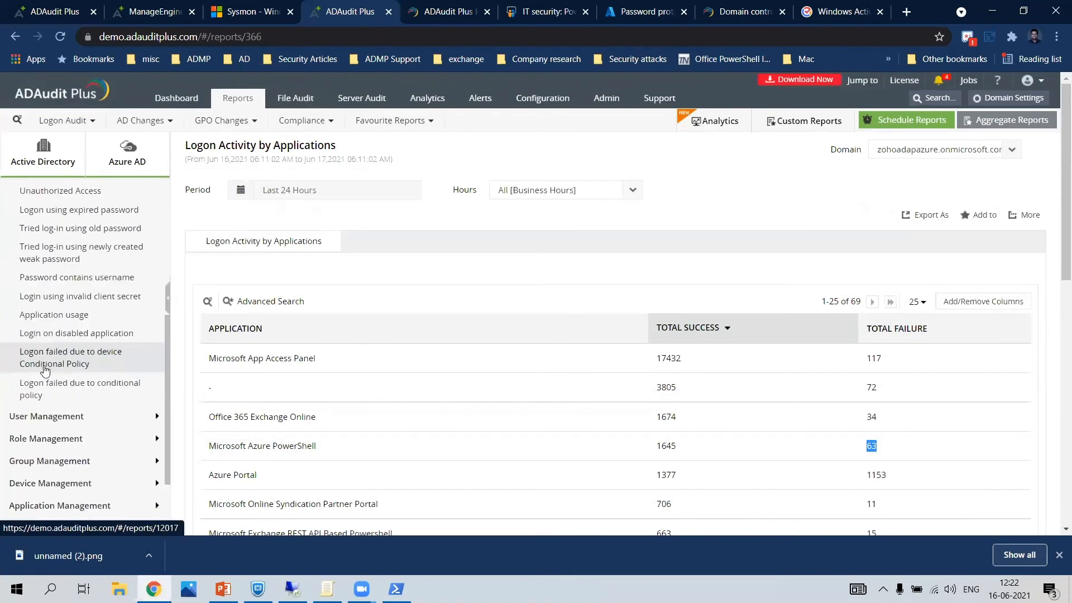
scroll(45, 370, "up", 1)
scroll(44, 370, "up", 1)
scroll(44, 370, "down", 3)
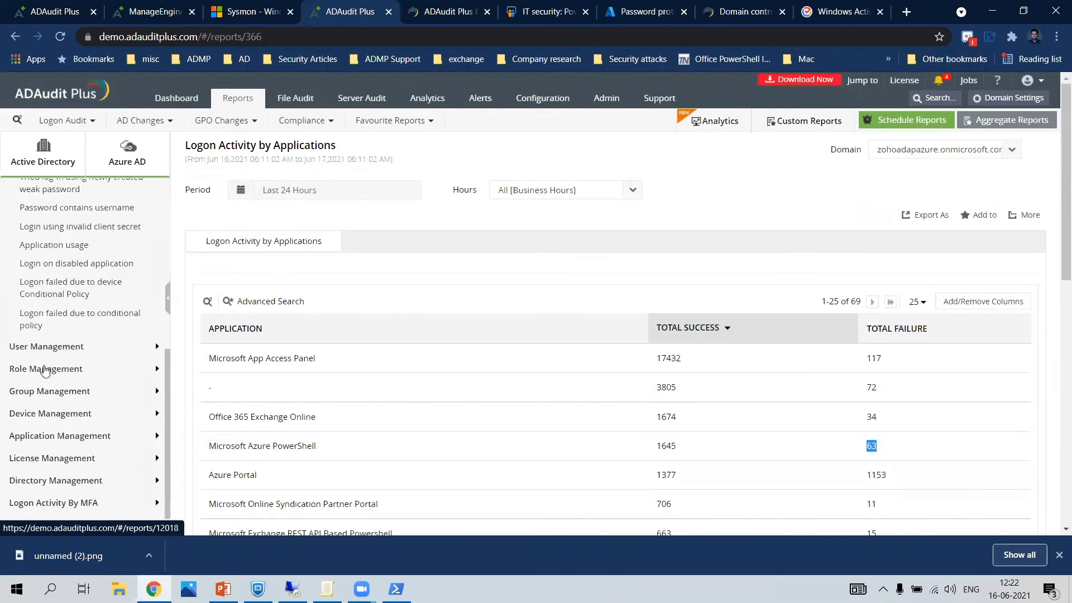
scroll(45, 485, "down", 1)
left_click(45, 459)
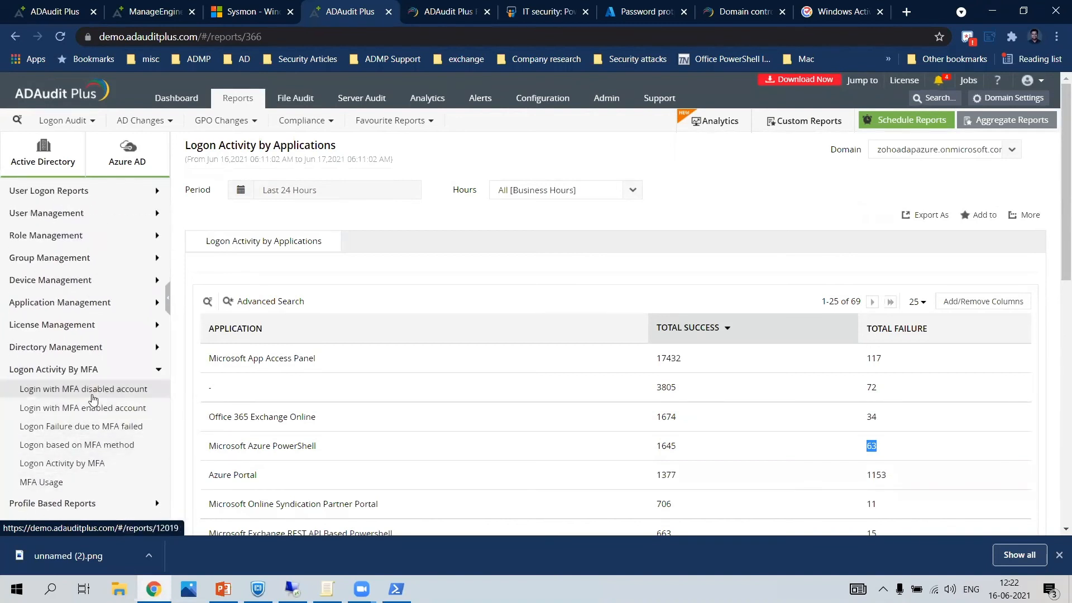
left_click(85, 427)
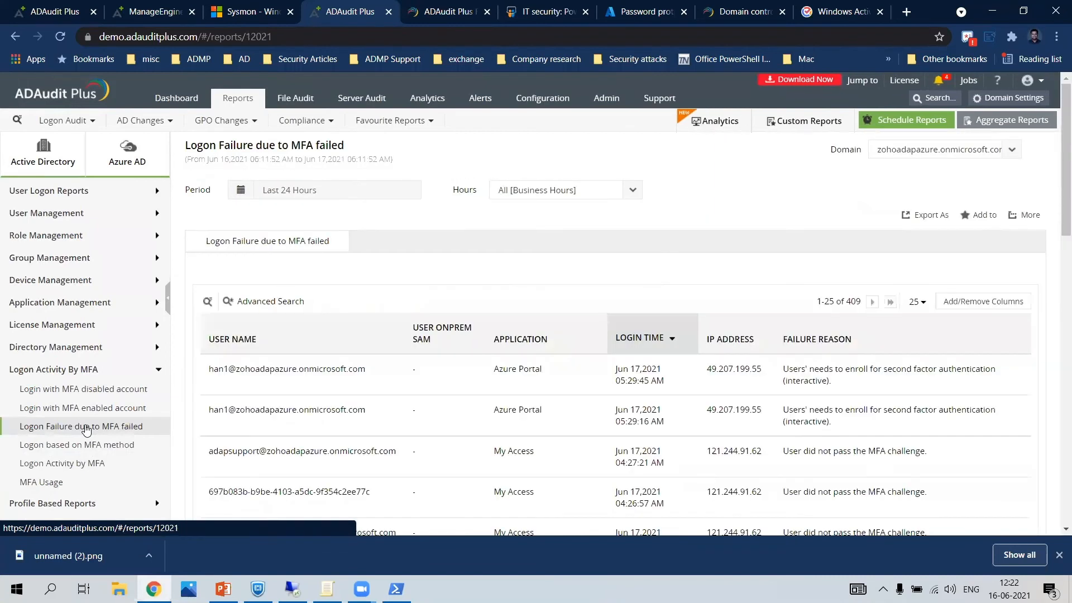
Browse the reports under License, Group, Role and User Management, and expand User Logon Reports again
left_click(83, 325)
left_click(88, 257)
left_click(84, 235)
left_click(87, 213)
left_click(91, 197)
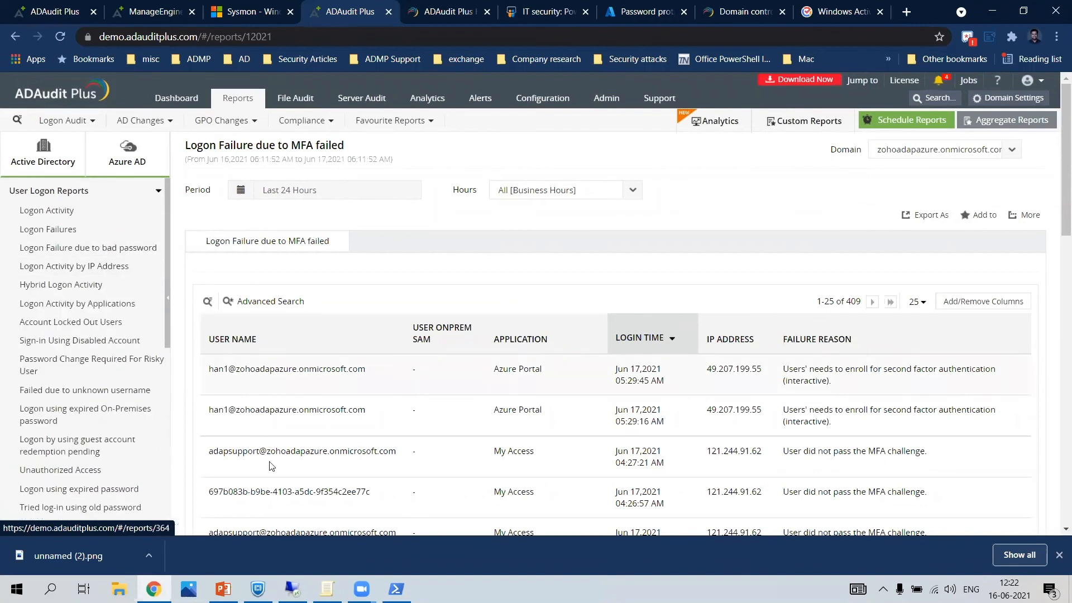
Return to the improved capabilities slide in PowerPoint, bring up Local Group Policy Editor, and widen its tree to show Security Options
key("alt+Tab")
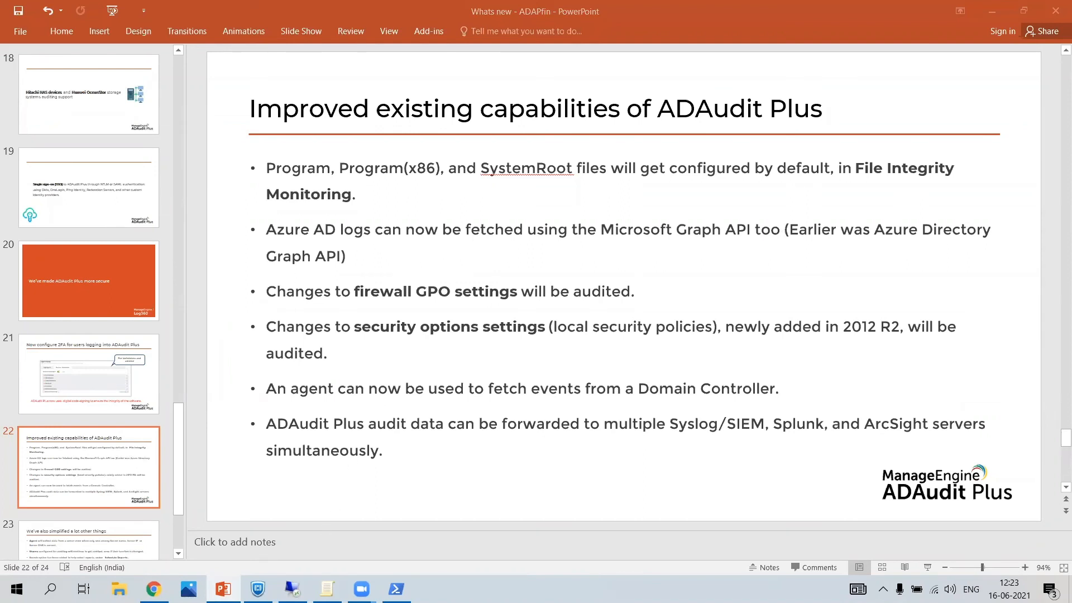
left_click(327, 589)
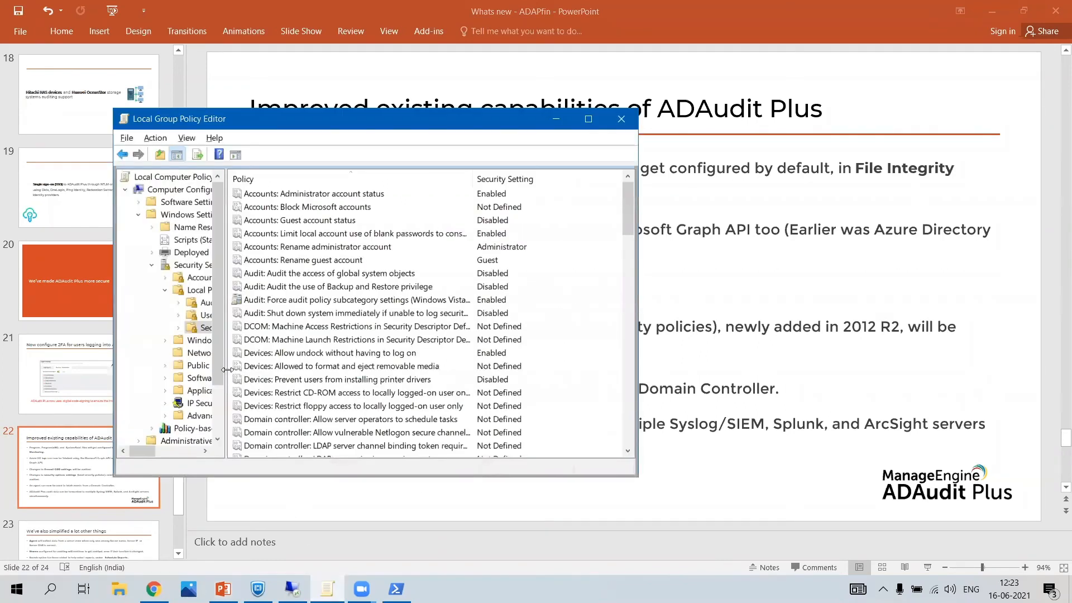
left_click_drag(272, 372, 304, 369)
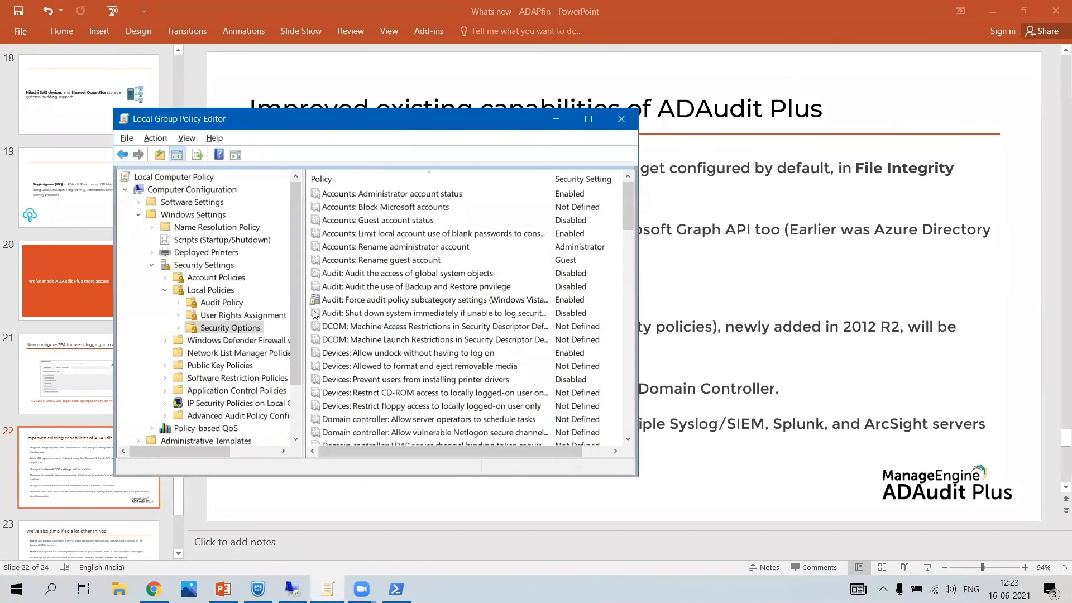
scroll(393, 274, "down", 1)
scroll(393, 274, "up", 1)
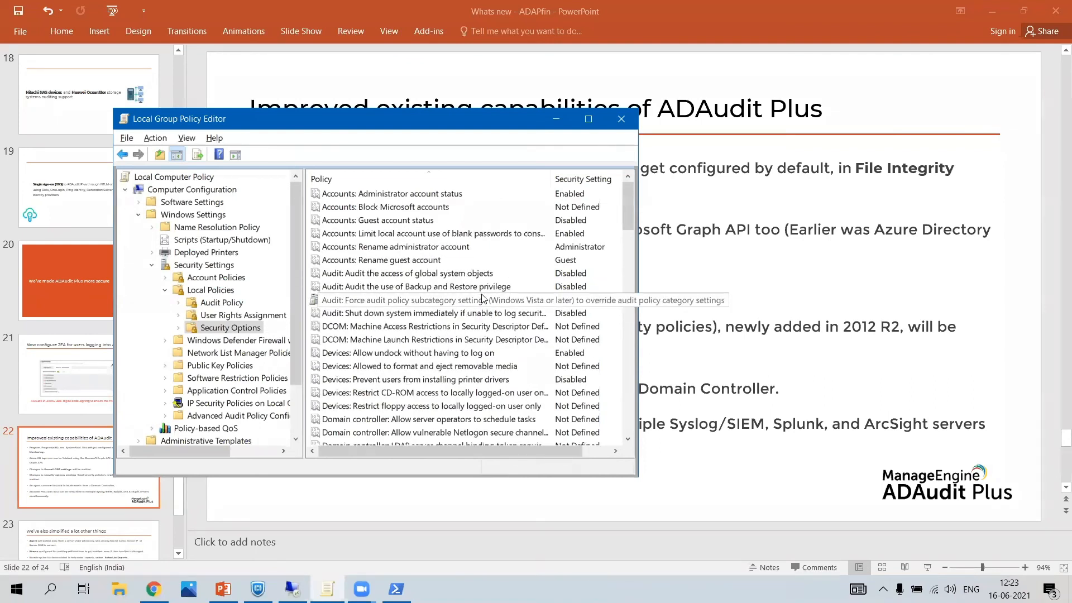
Browse the Security Options policies from the guest account status to the network access policy for anonymously accessible Named Pipes
left_click(460, 222)
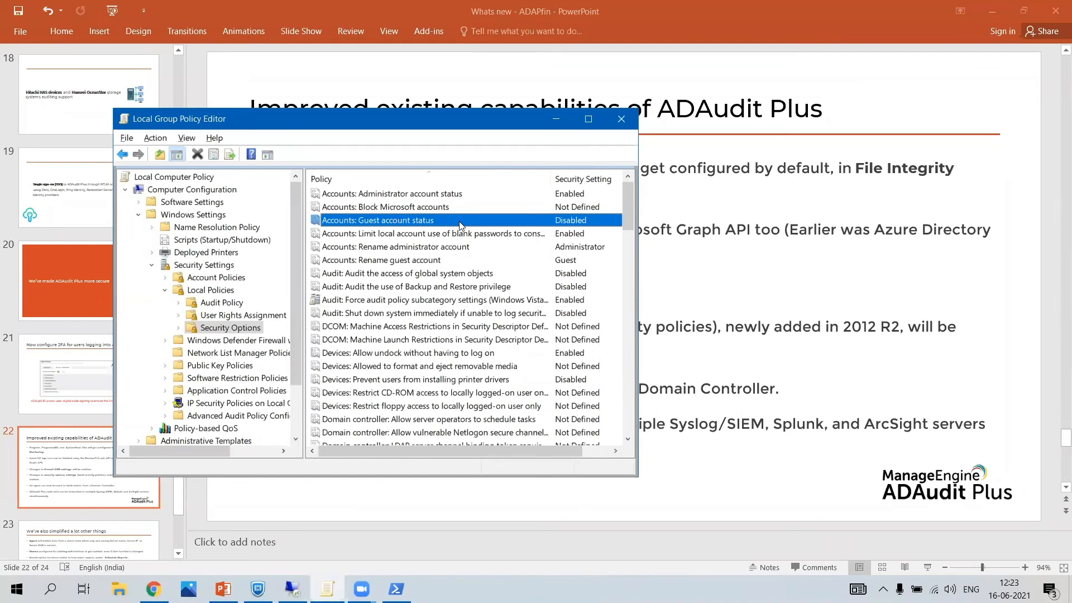
scroll(410, 328, "down", 13)
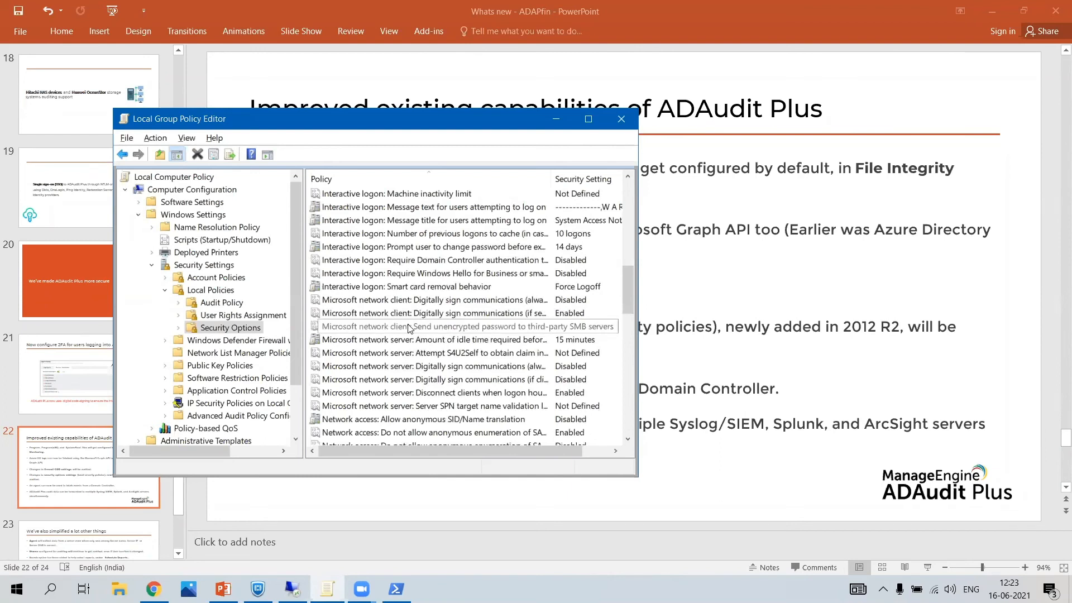
left_click_drag(628, 283, 628, 312)
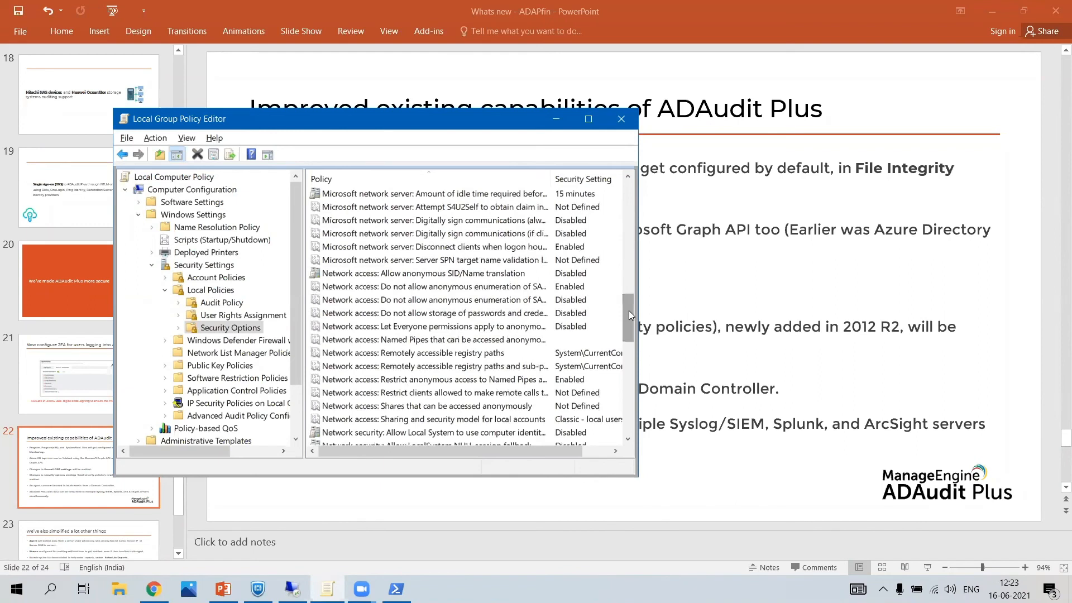
left_click(480, 341)
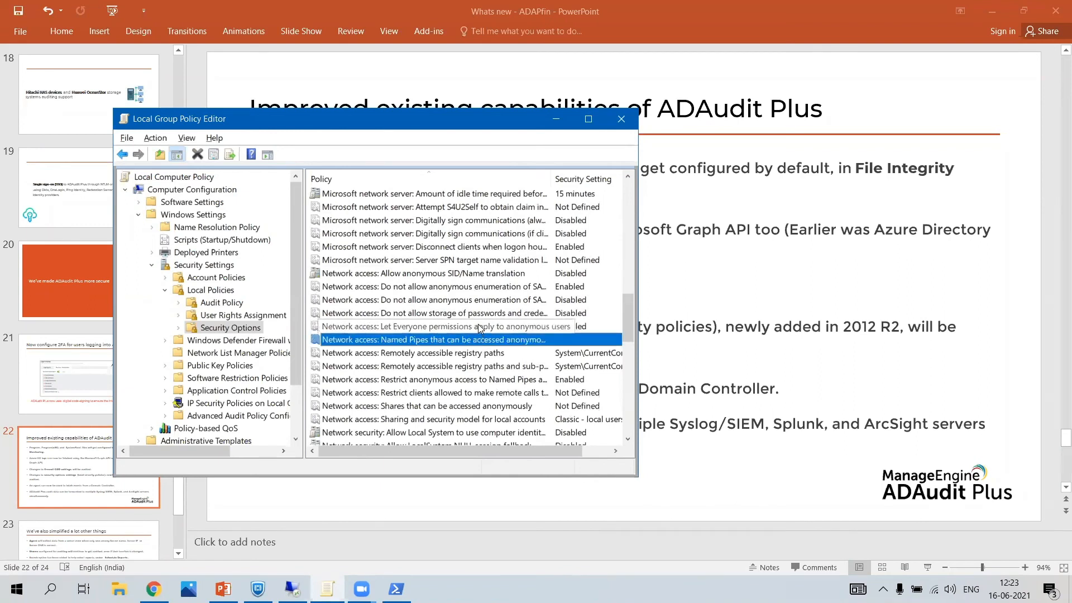
Inspect the settings of the network access policies for Everyone permissions applied to anonymous users and for anonymously accessible shares
left_click(478, 326)
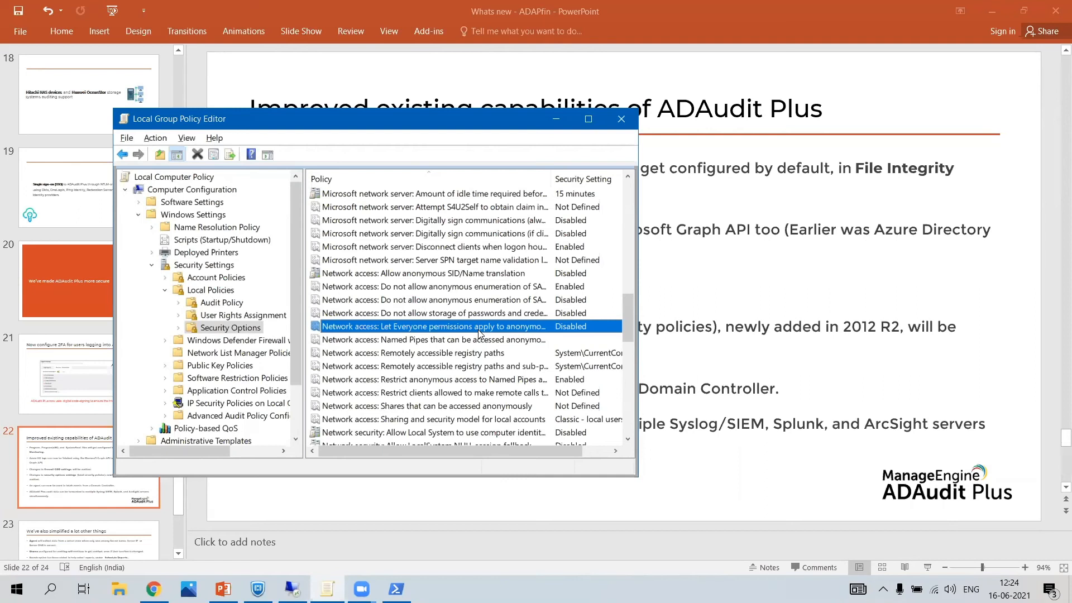
double_click(456, 329)
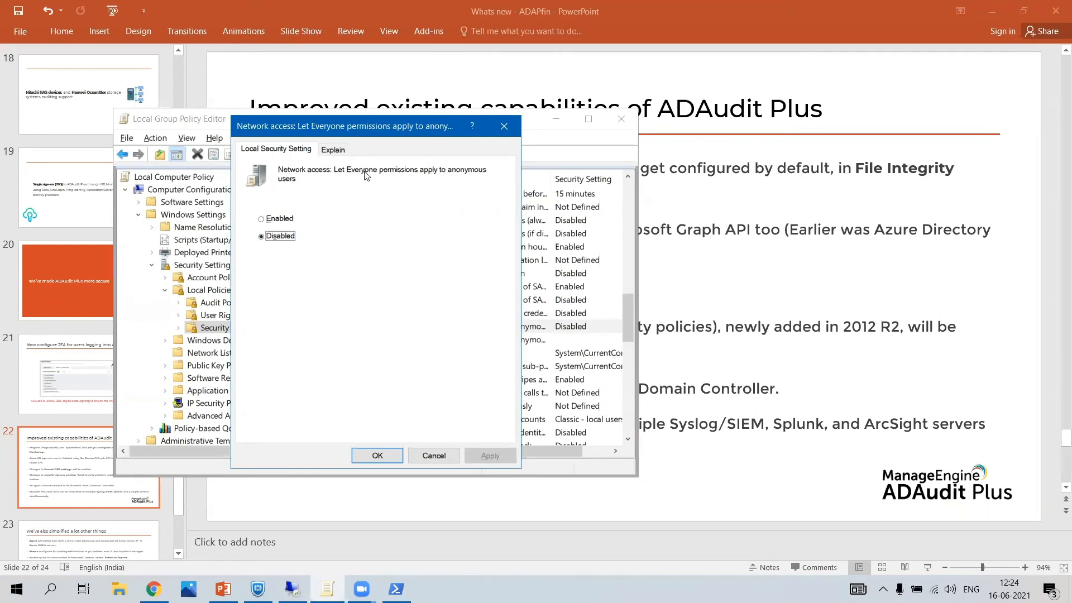
left_click(504, 127)
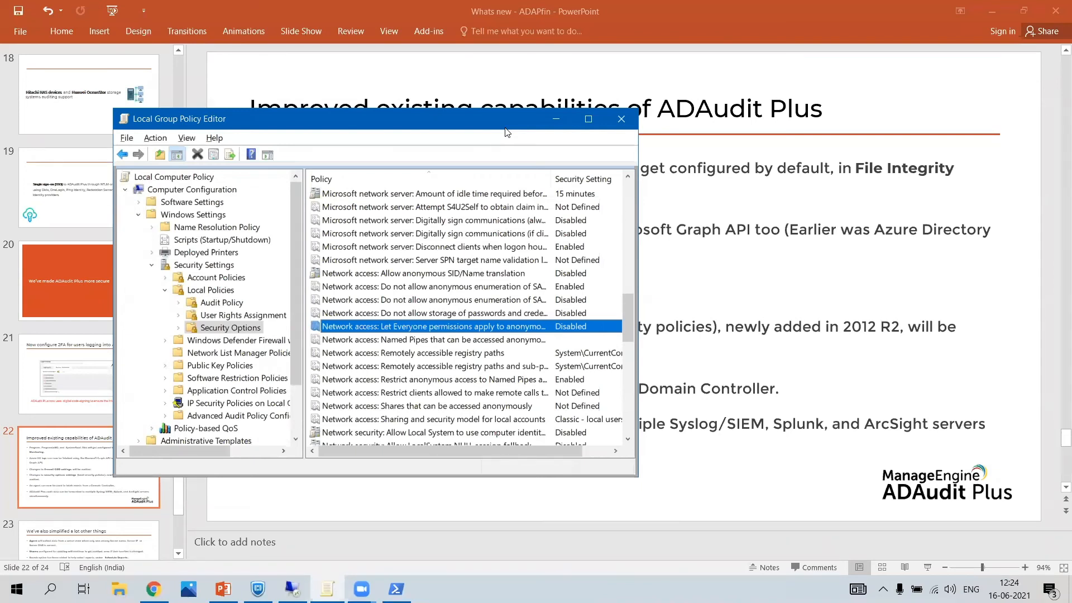
double_click(442, 407)
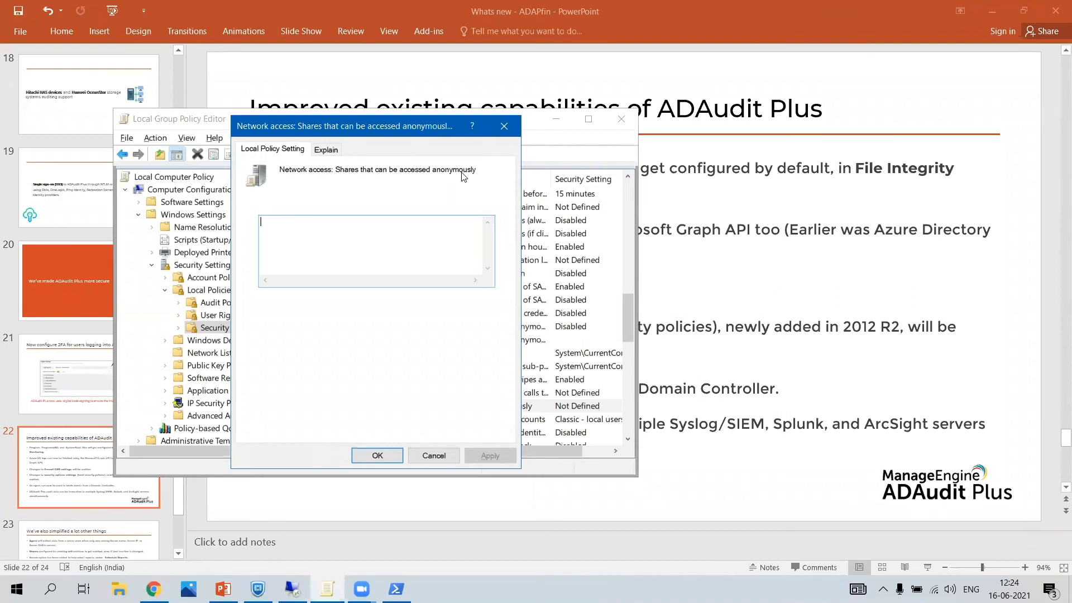
left_click(504, 126)
Browse the network security, recovery console, accounts, audit and DCOM policies in Security Options, and close Local Group Policy Editor
scroll(515, 296, "down", 6)
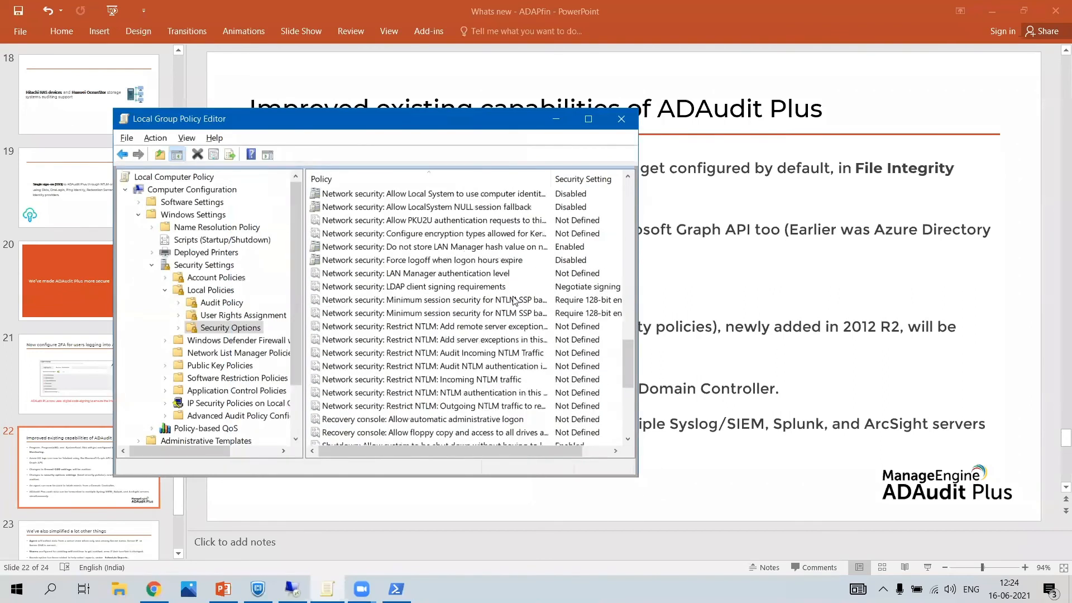
scroll(514, 300, "down", 6)
scroll(421, 290, "up", 1)
scroll(421, 290, "up", 20)
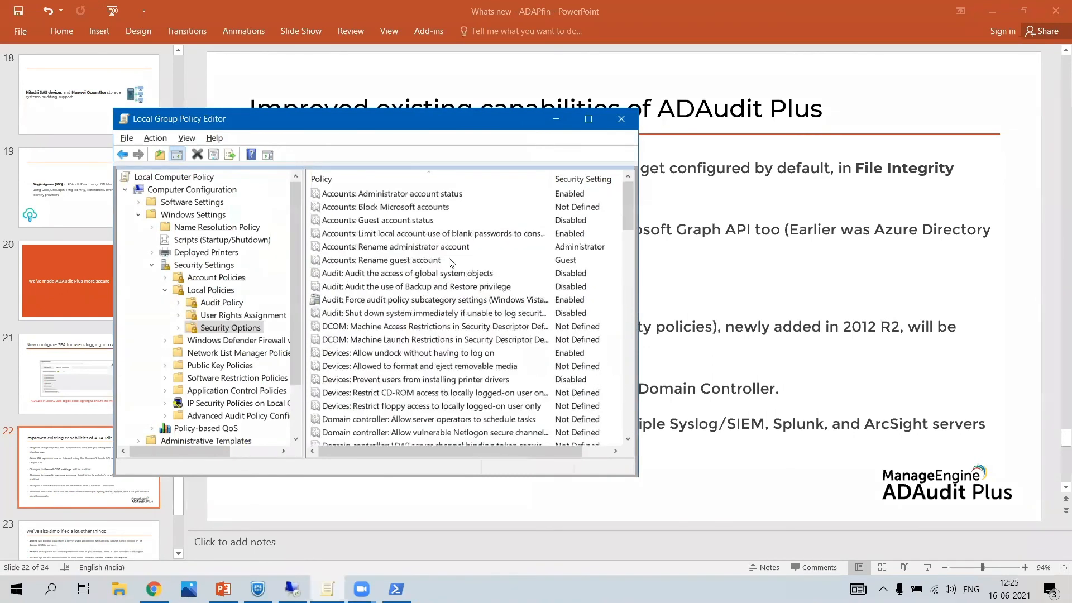
left_click(466, 341)
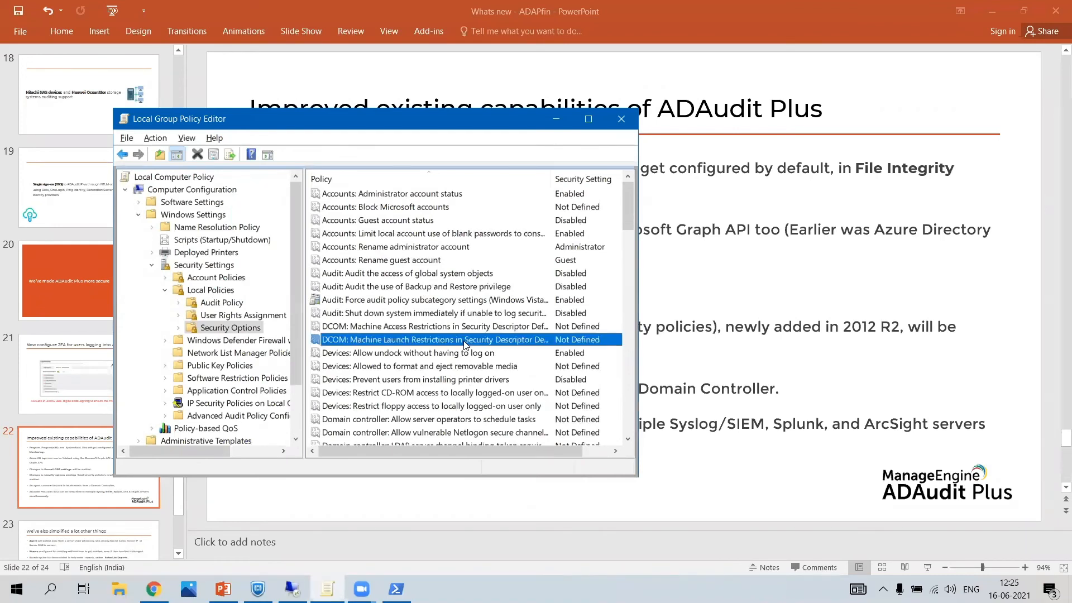
left_click(461, 239)
left_click(458, 299)
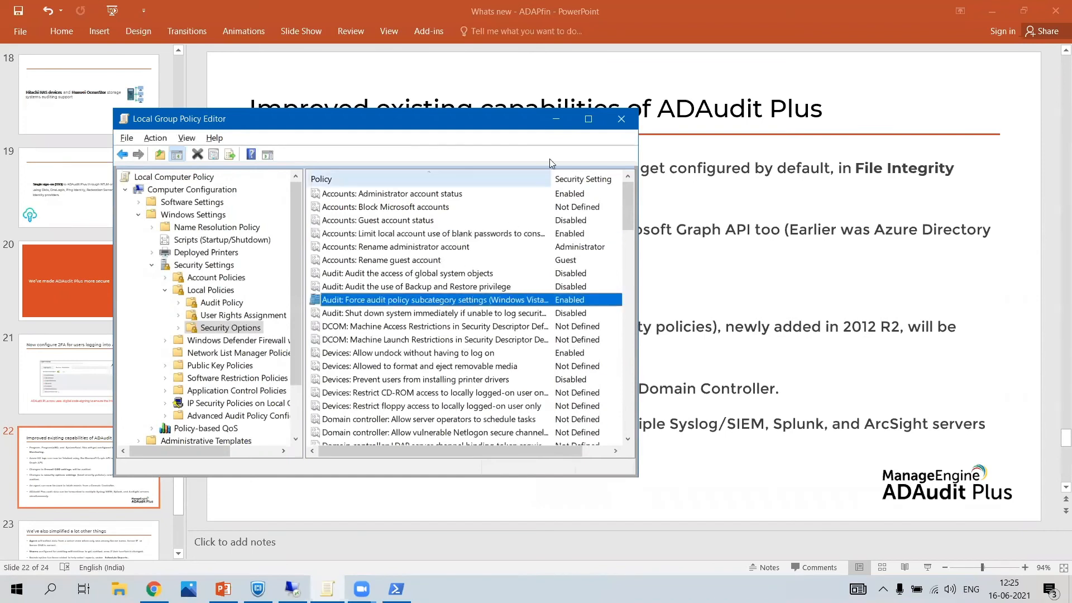
left_click(621, 118)
Switch to ADAudit Plus in Chrome and expand GPO Setting Changes among the Active Directory reports
left_click(153, 588)
left_click(70, 6)
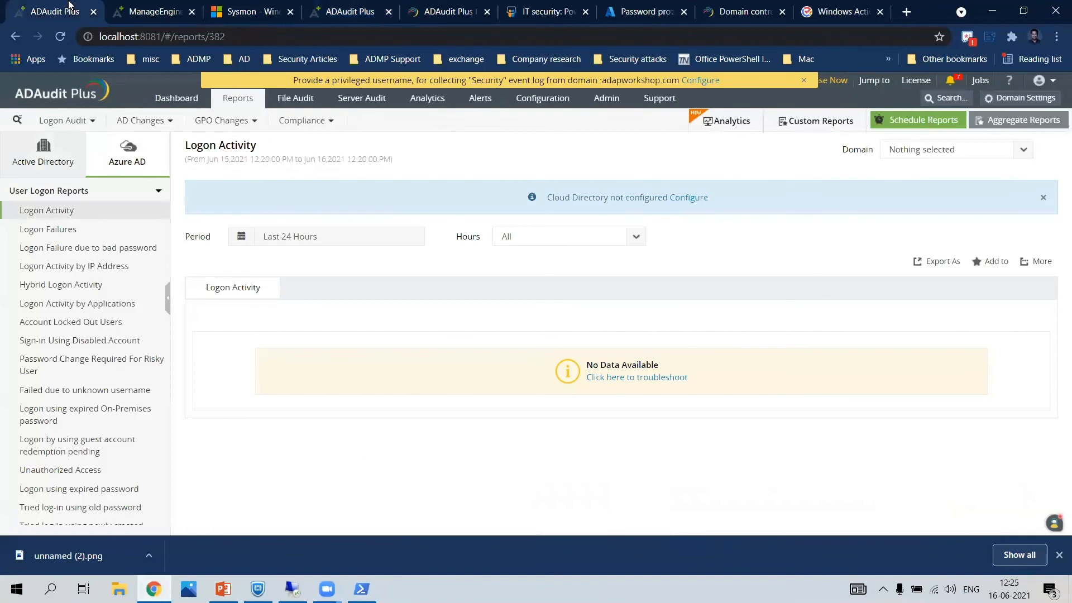
left_click(78, 176)
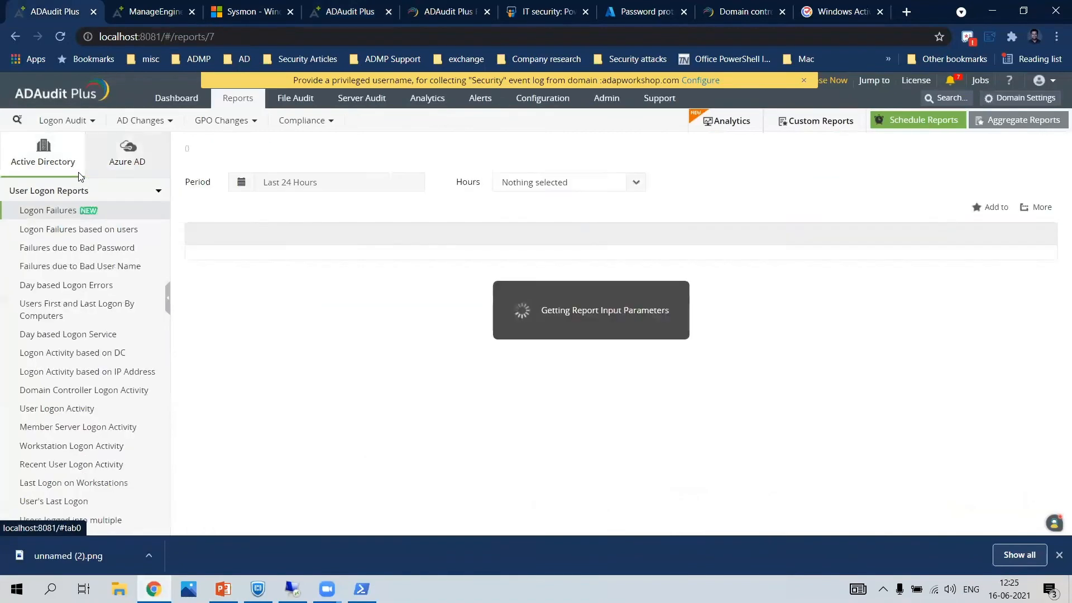
left_click(77, 191)
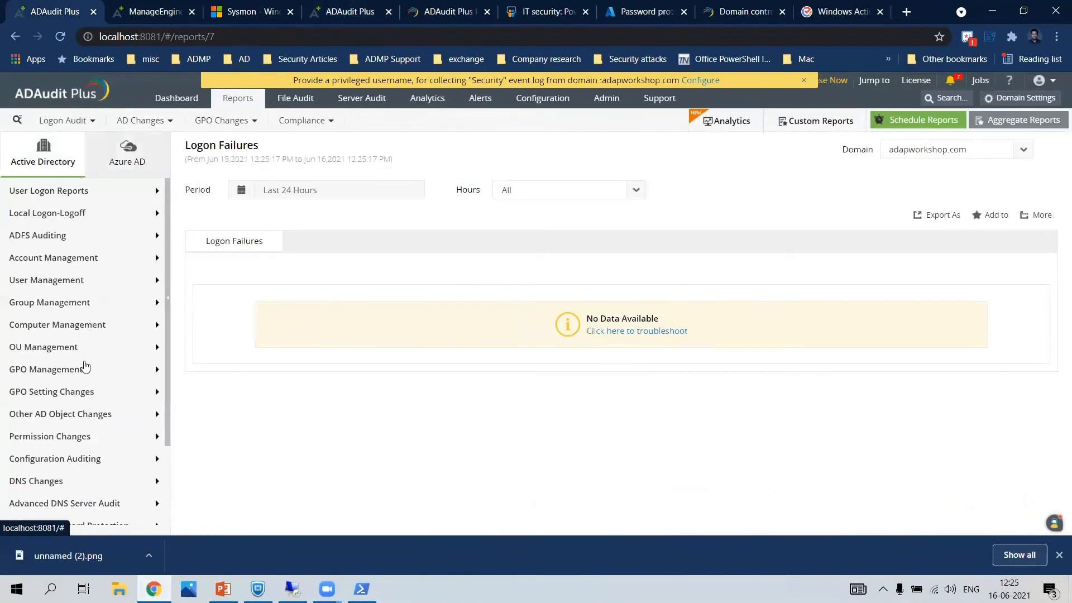
left_click(83, 392)
scroll(83, 394, "down", 3)
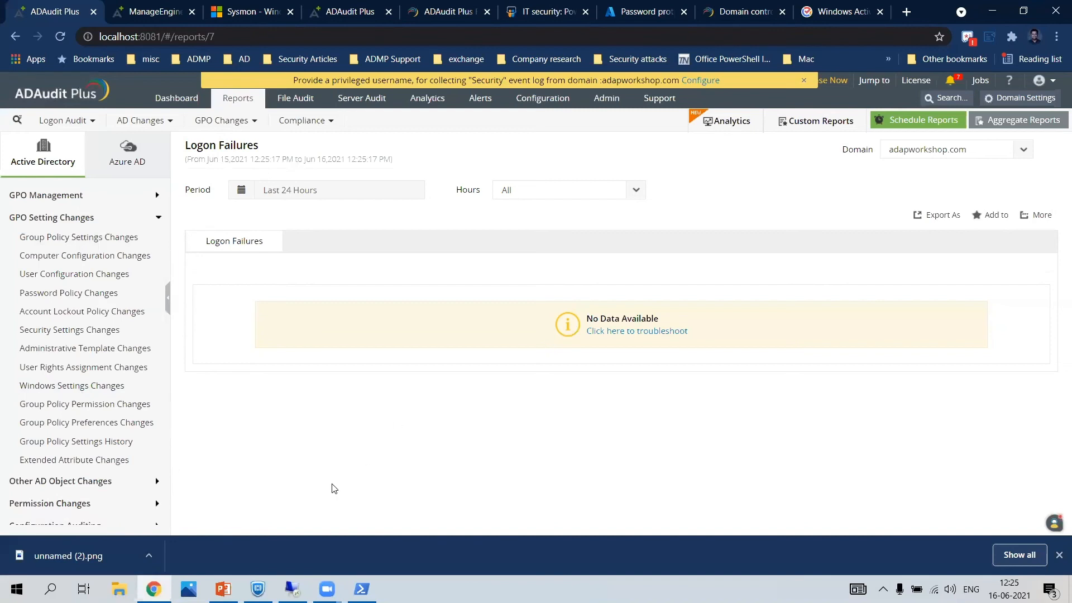
Check the improved capabilities slide in PowerPoint, and show the agent actions for all domain controllers in ADAudit Plus Domain Settings
left_click(223, 588)
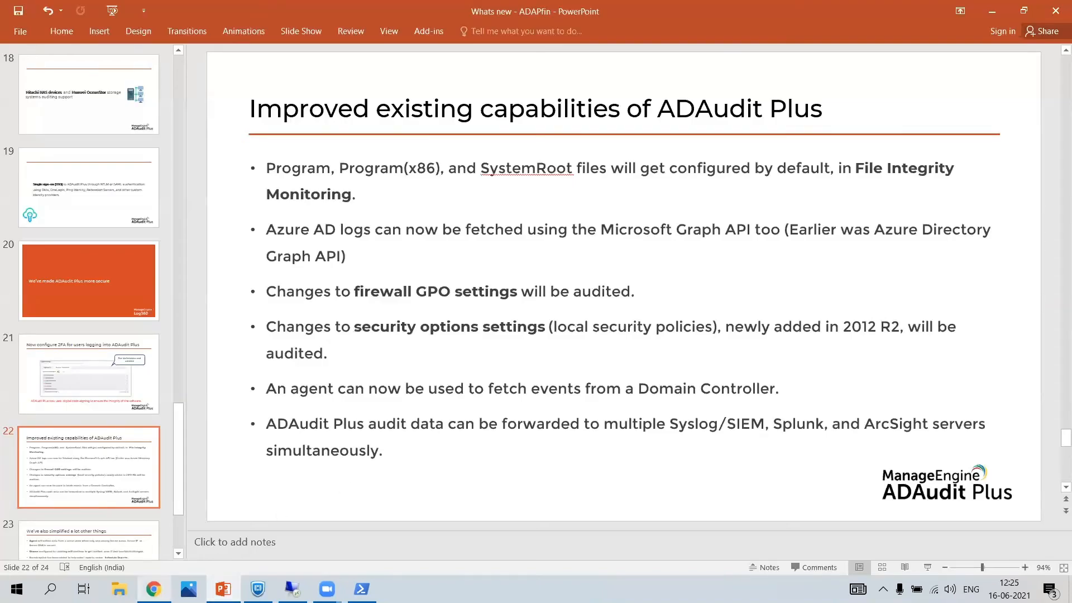
left_click(153, 588)
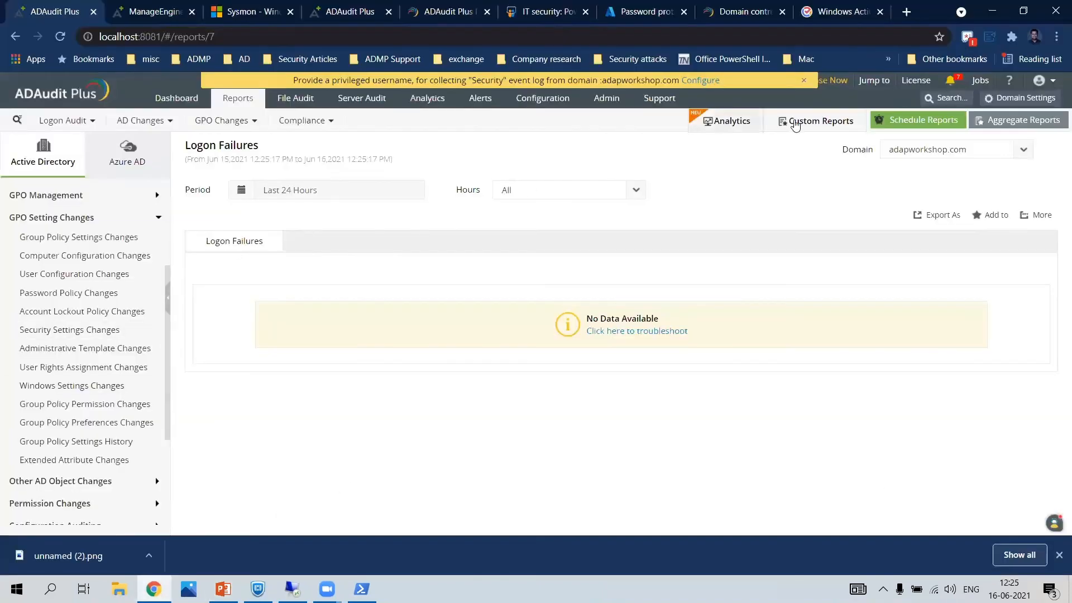
left_click(1003, 101)
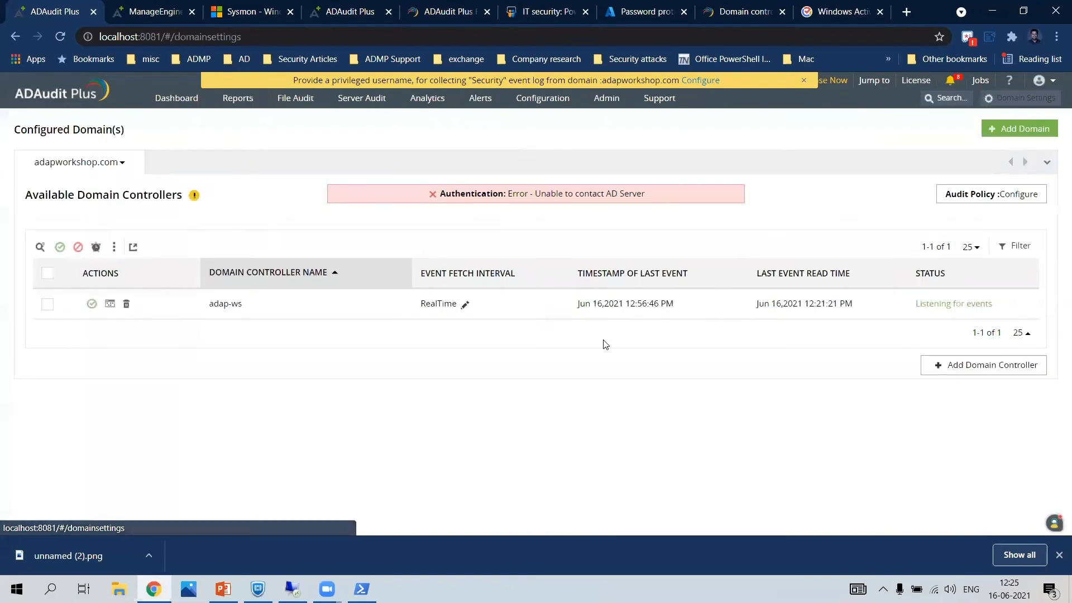
left_click(57, 275)
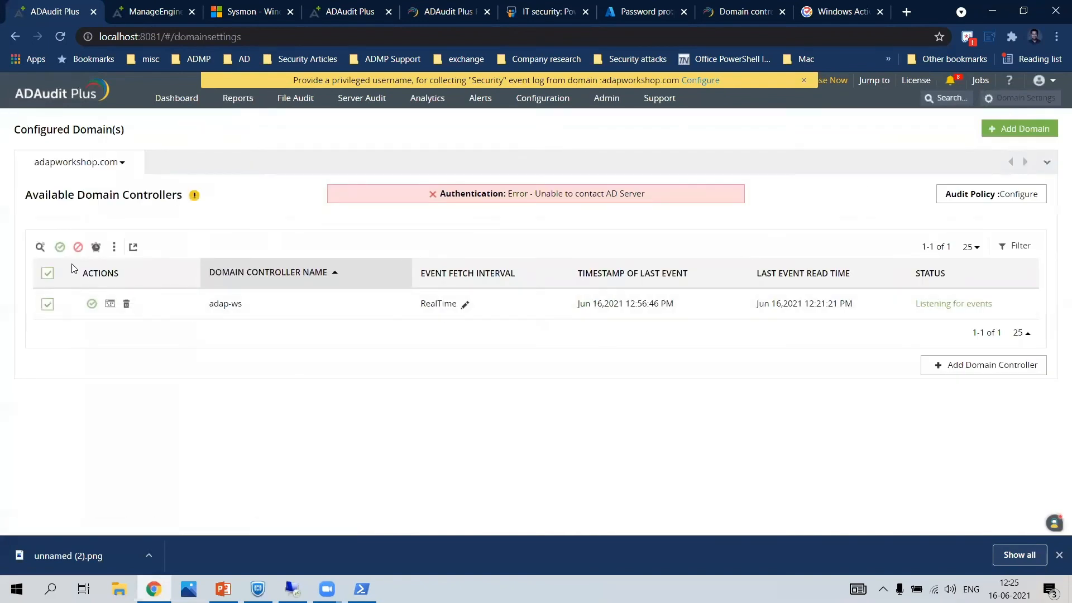
left_click(114, 246)
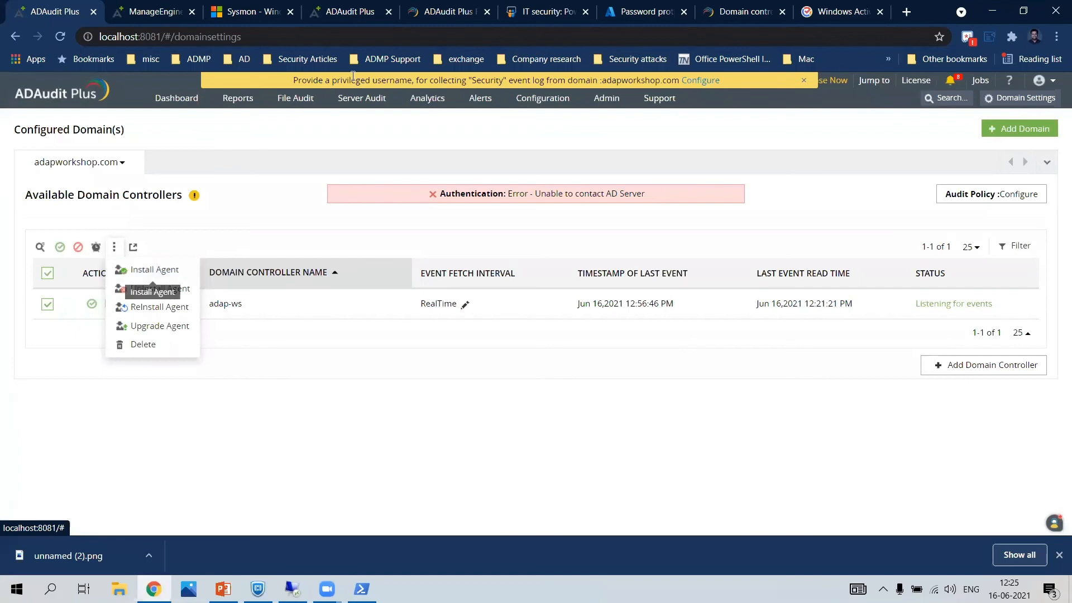
List the configured server types under Server Audit, and bring up the agent actions for all domain controllers in Domain Settings again
left_click(365, 106)
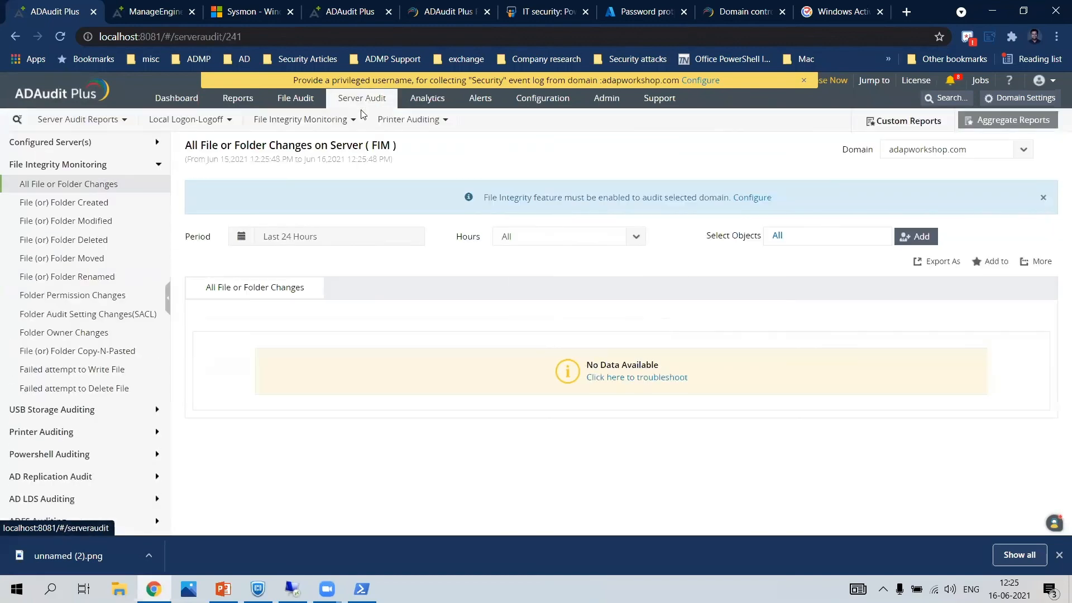
left_click(117, 146)
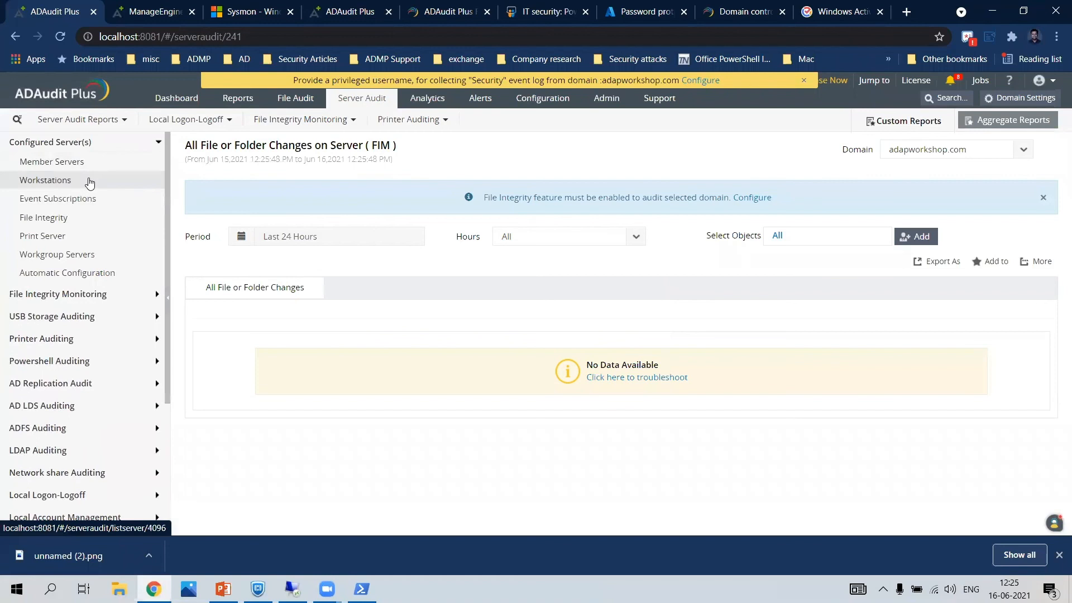
left_click(999, 101)
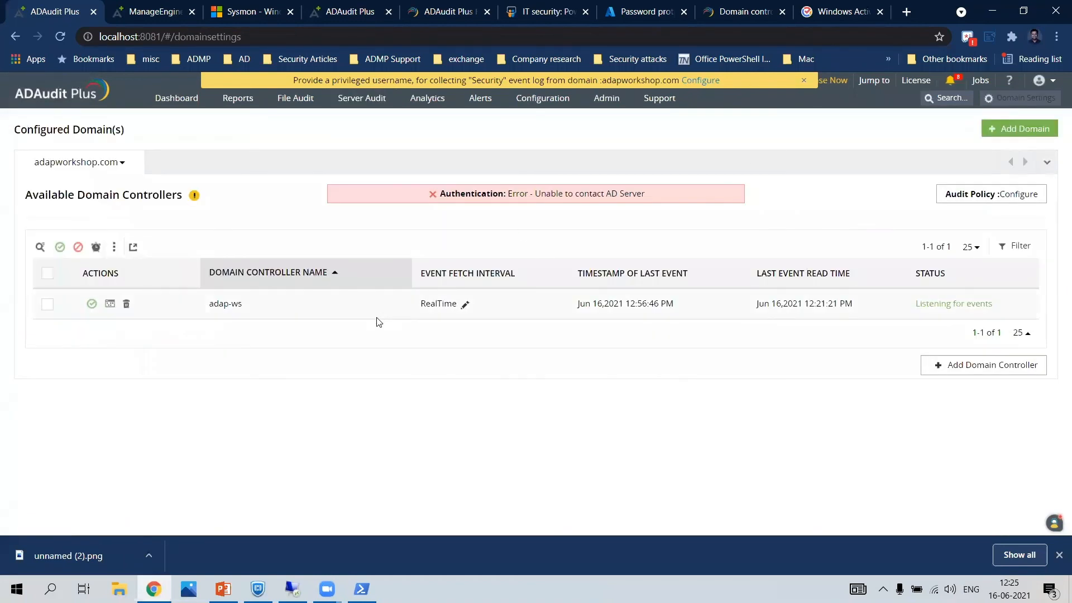
left_click(48, 272)
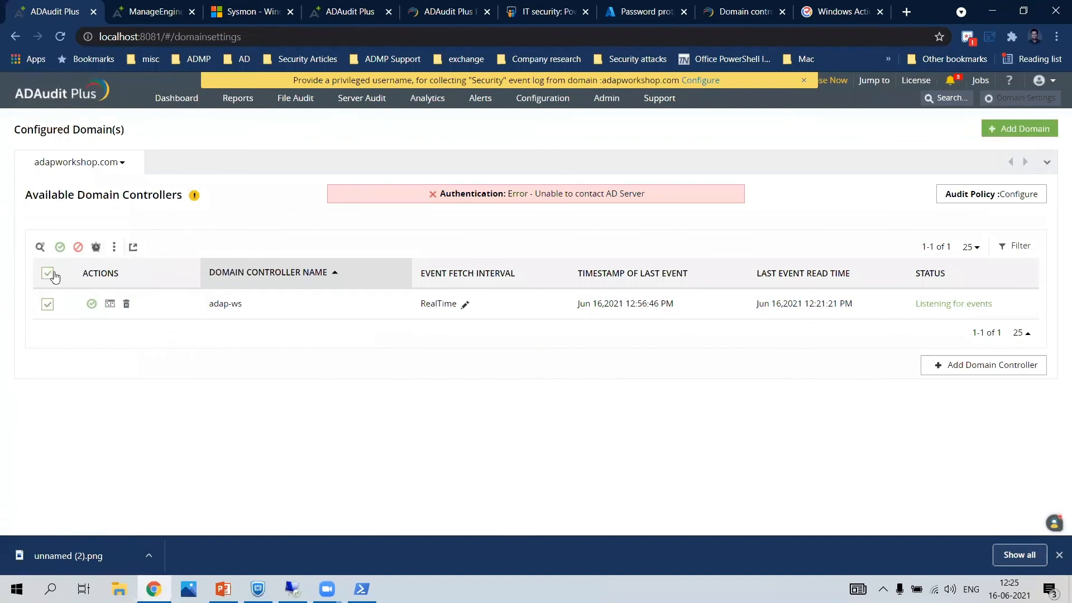
left_click(114, 246)
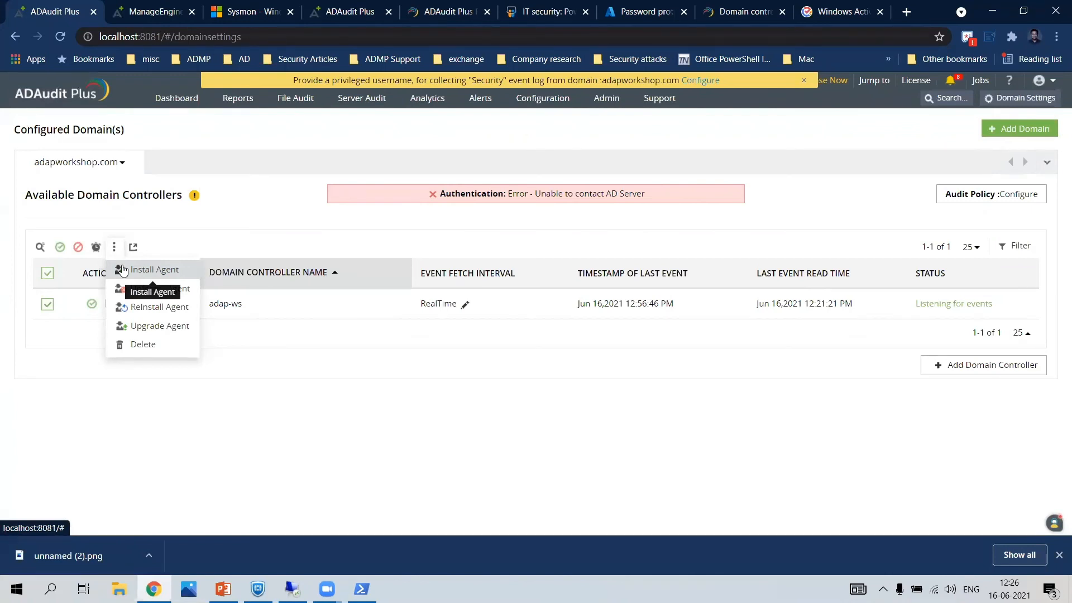
left_click(48, 273)
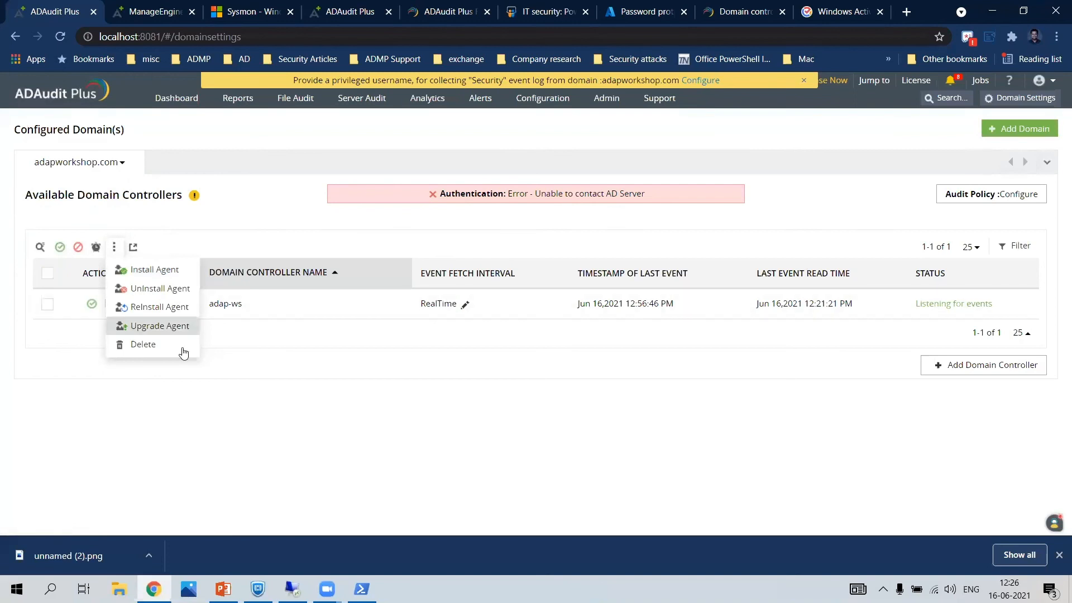
left_click(302, 401)
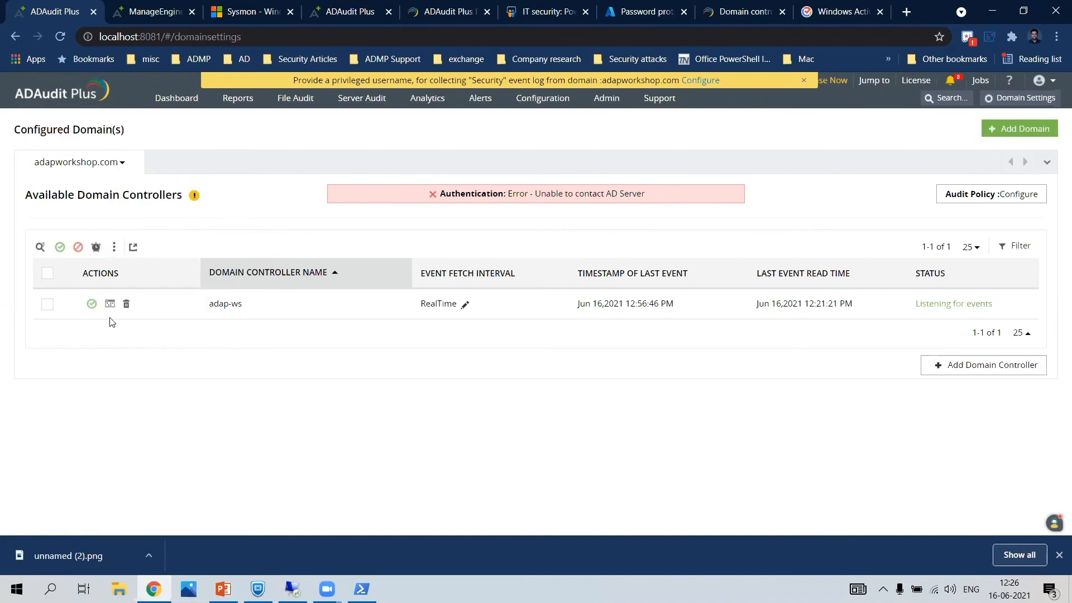
left_click(47, 273)
left_click(114, 248)
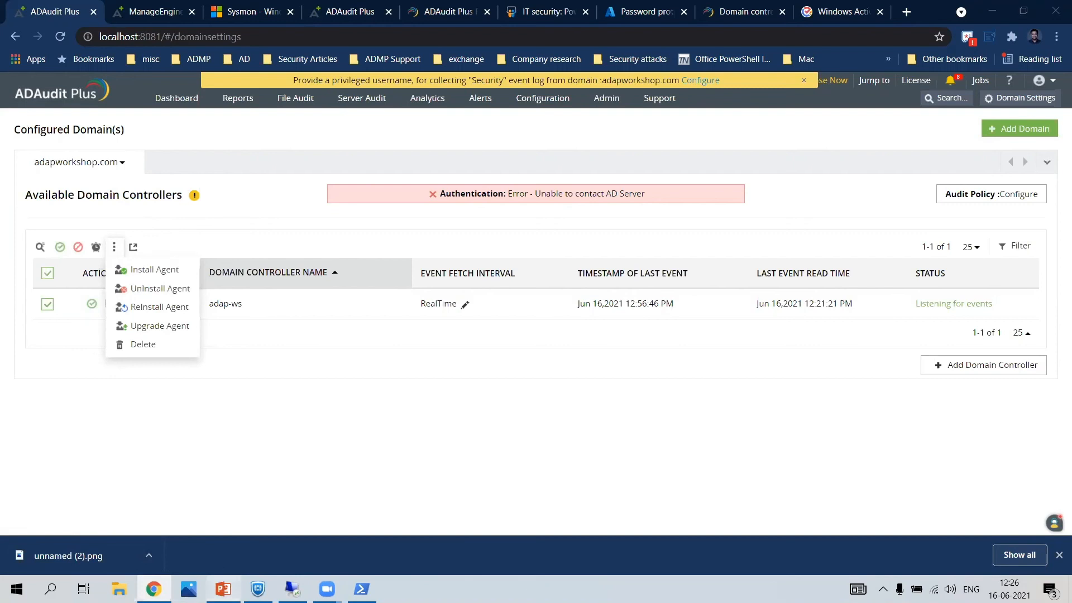
Switch briefly to PowerPoint and back to ADAudit Plus, and look through the alert profiles in Configuration
left_click(224, 589)
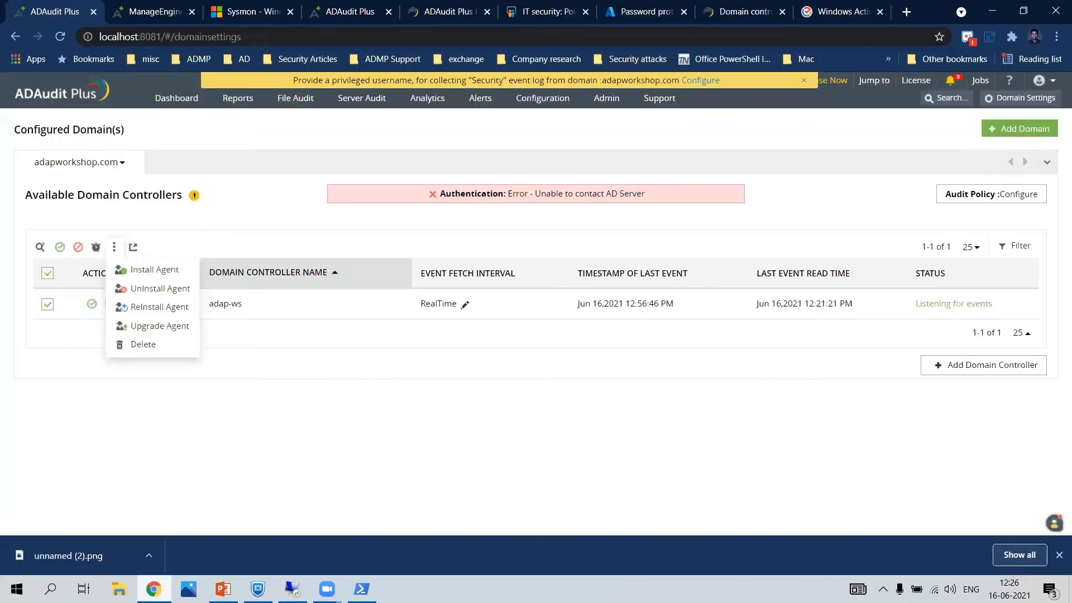
left_click(156, 589)
left_click(560, 105)
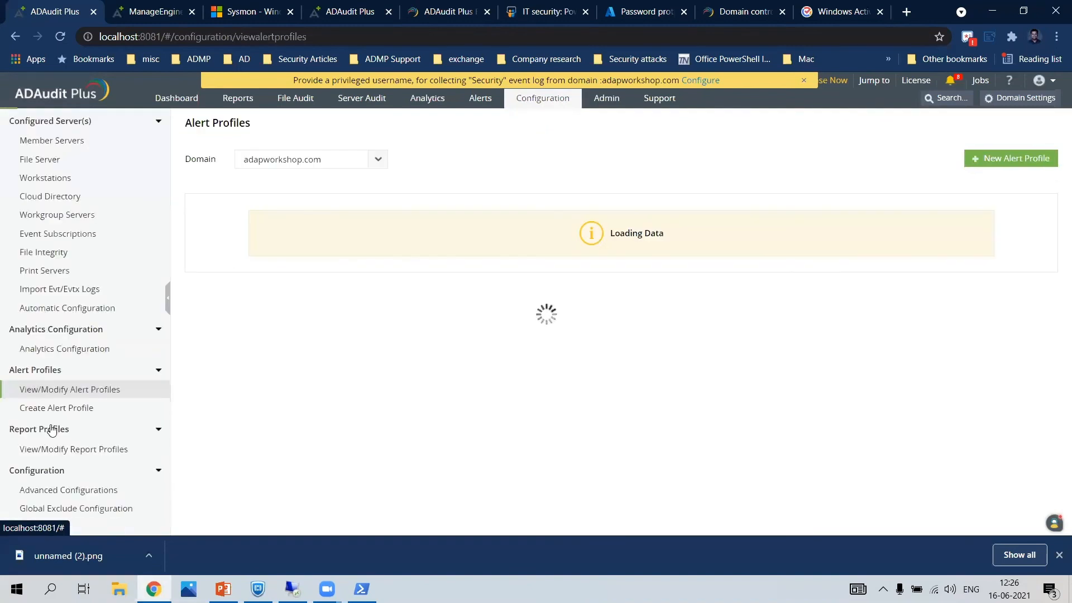
scroll(157, 273, "down", 3)
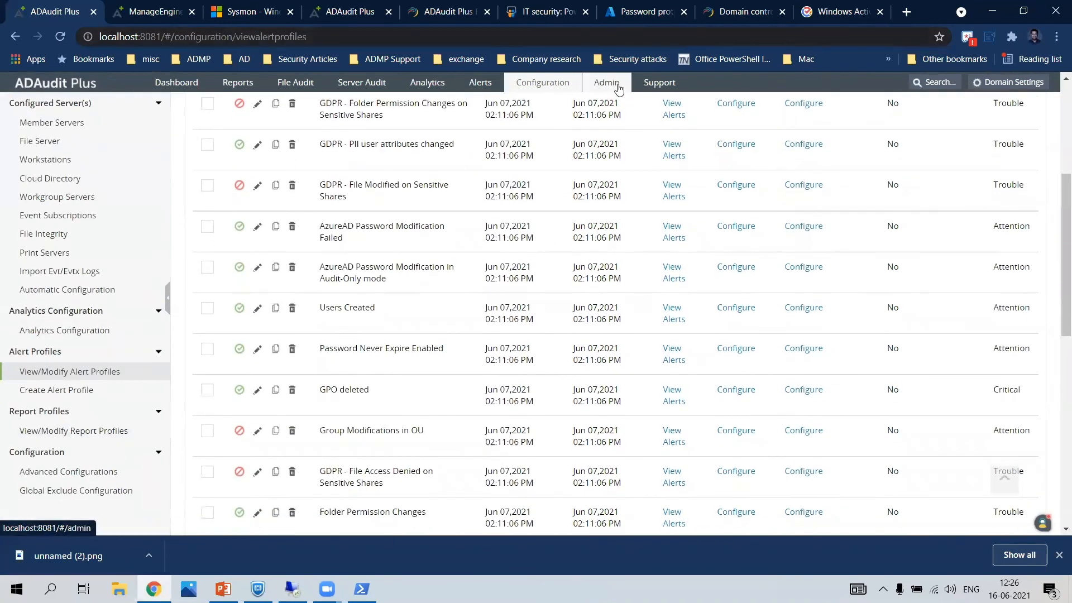
Open SIEM Integration in the Admin settings and enable data forwarding for Syslog / SIEM, Splunk HTTP and ArcSight (CEF)
left_click(617, 88)
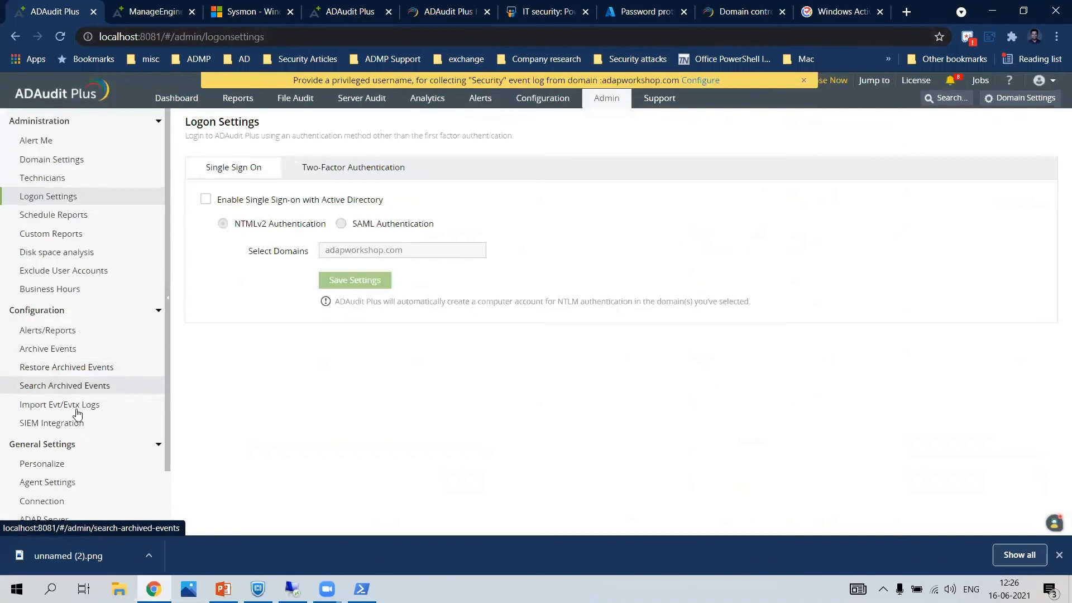
left_click(76, 422)
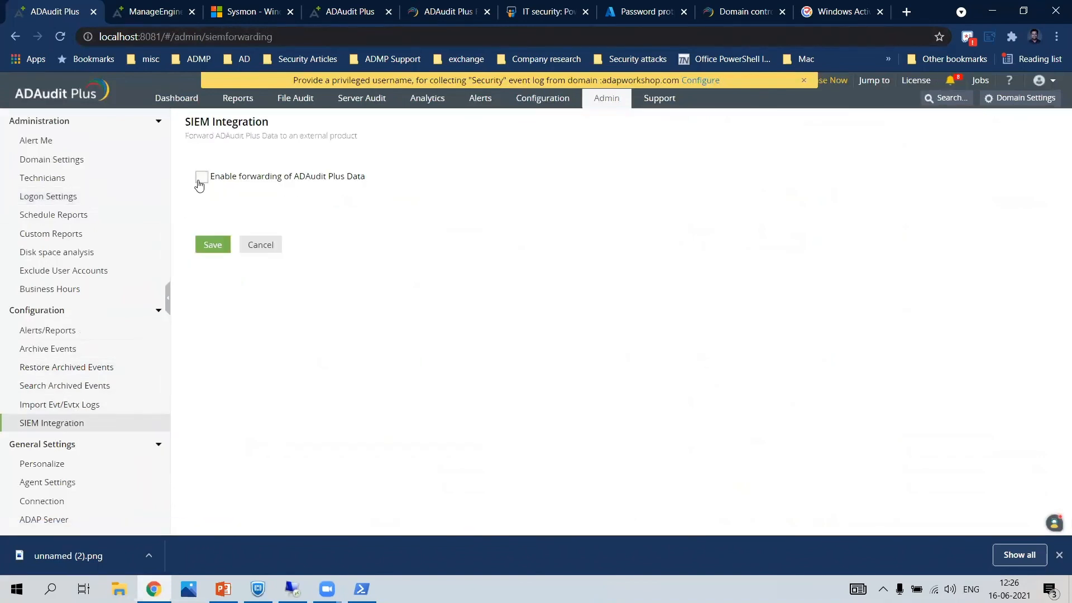
left_click(201, 177)
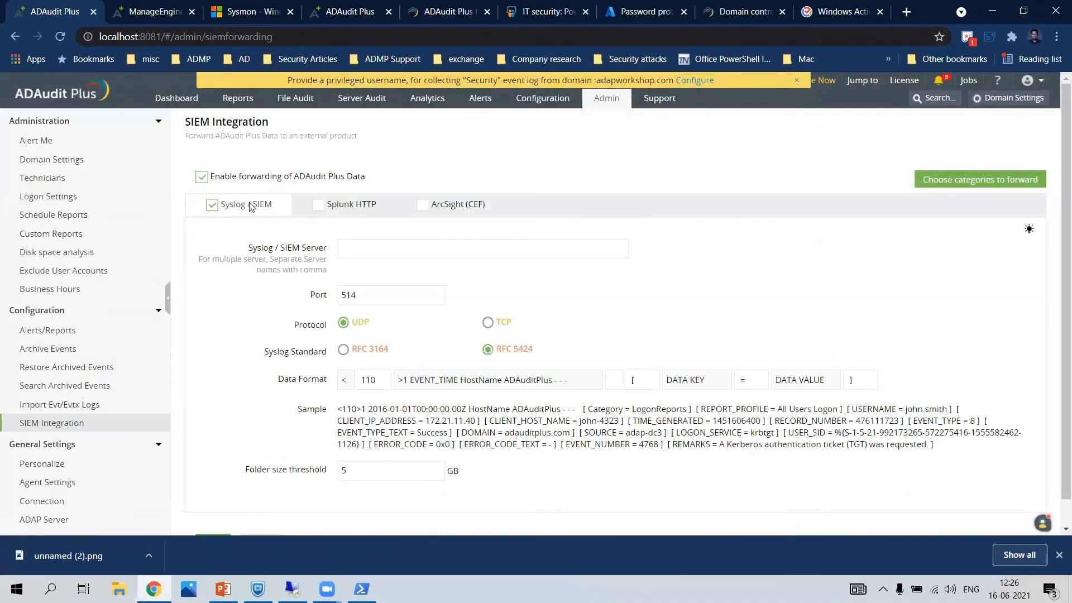
left_click(317, 205)
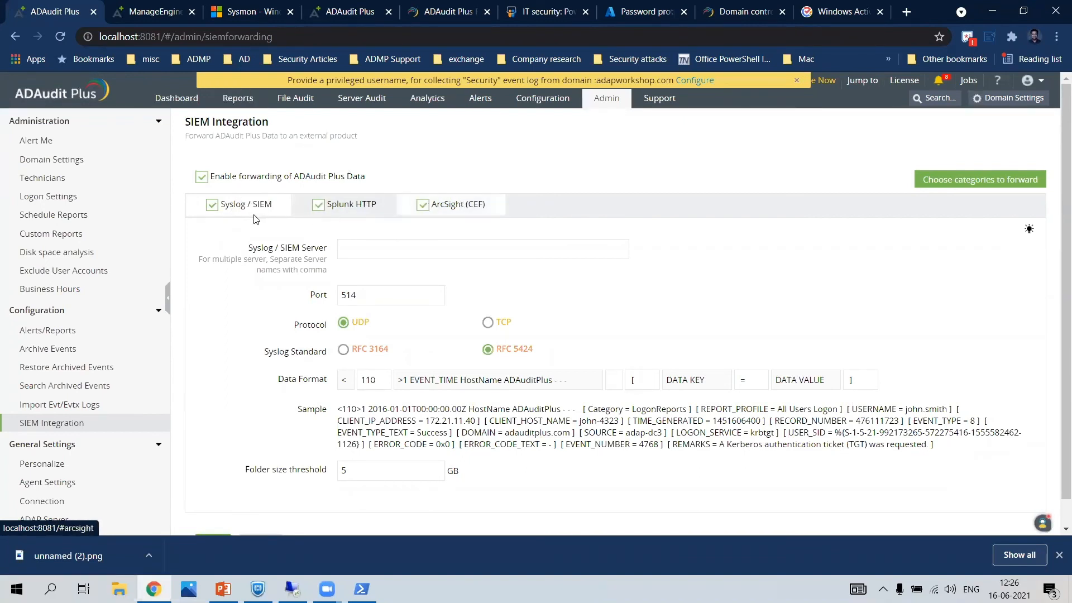
Switch to PowerPoint, start the slide show from the improved capabilities slide, and advance to the slide on other simplified things
left_click(222, 589)
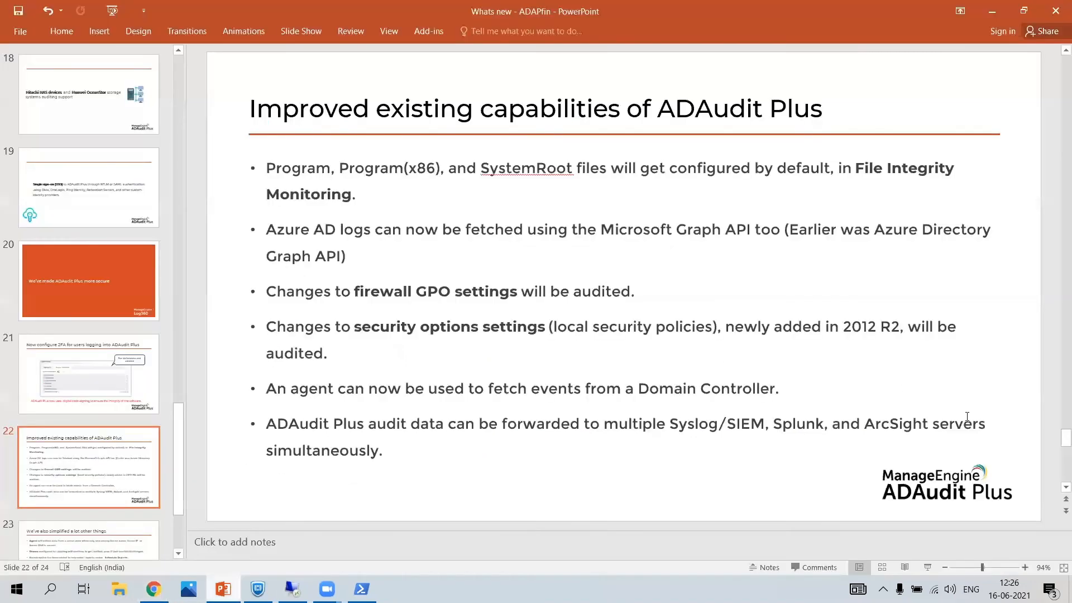
left_click(927, 567)
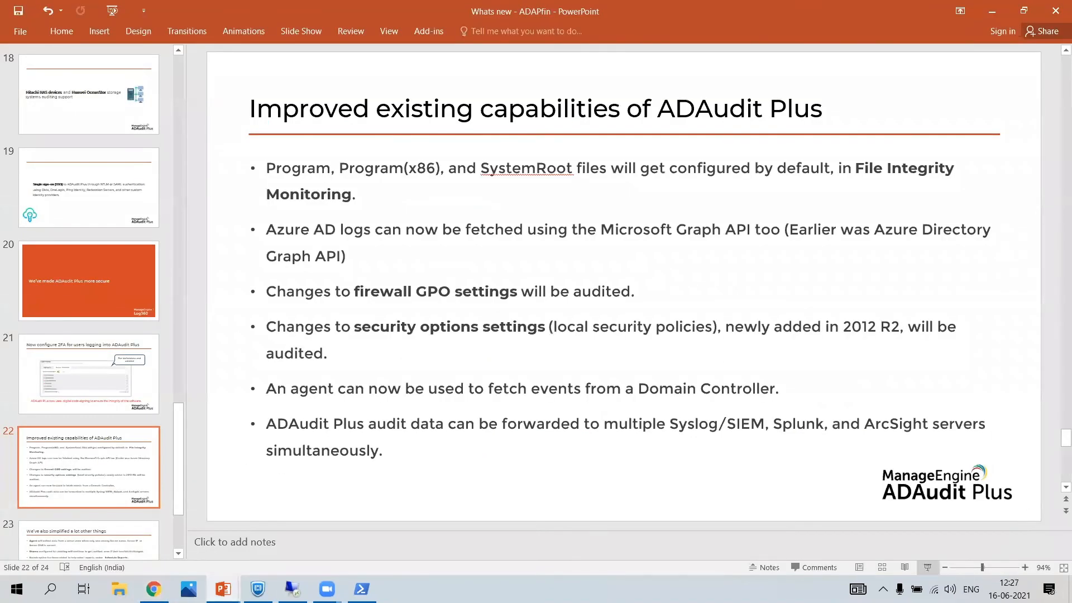
left_click(413, 152)
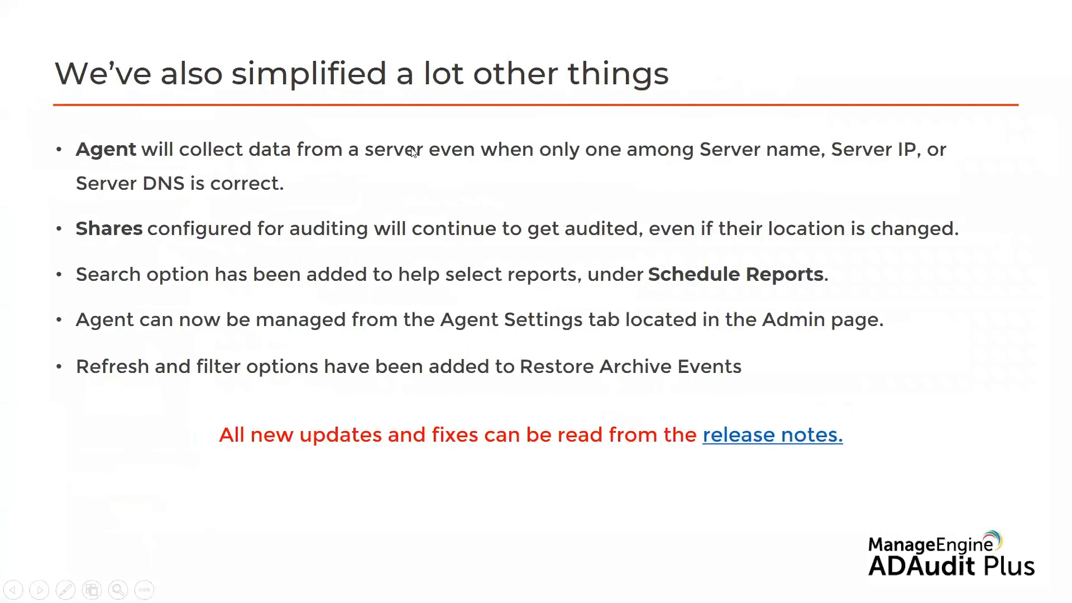